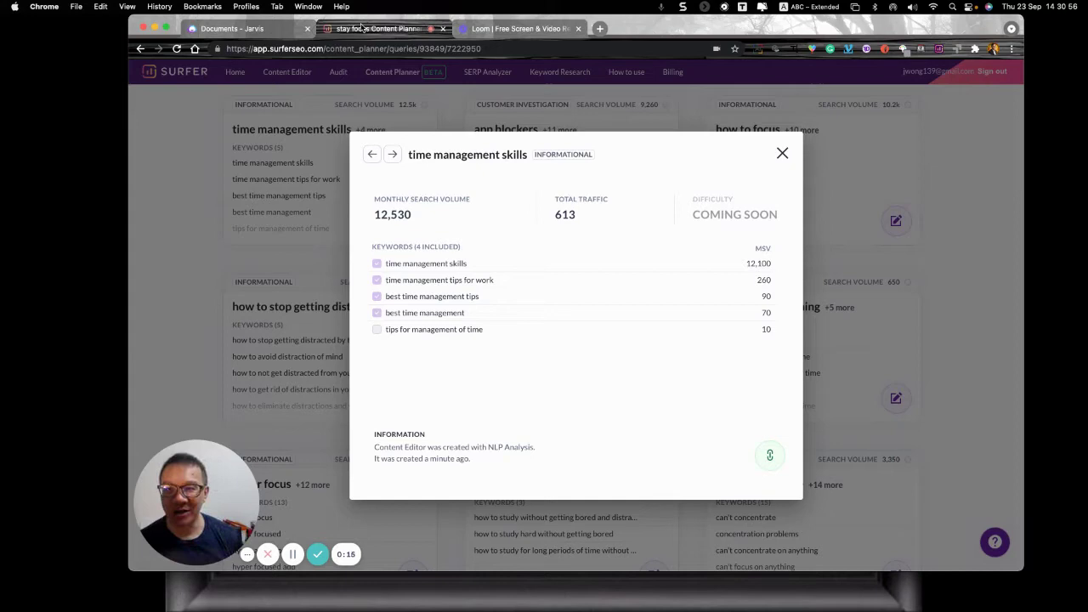
Step: Close the 'time management skills' cluster dialog to return to the Content Planner grid
click(782, 153)
mouse_move(621, 196)
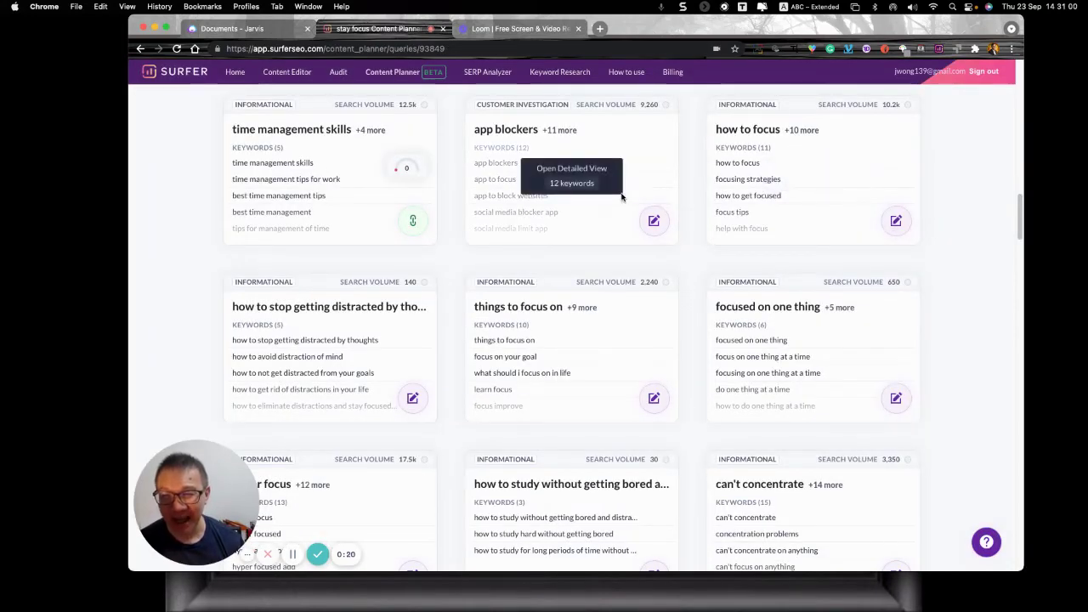
scroll(620, 196, up, 10)
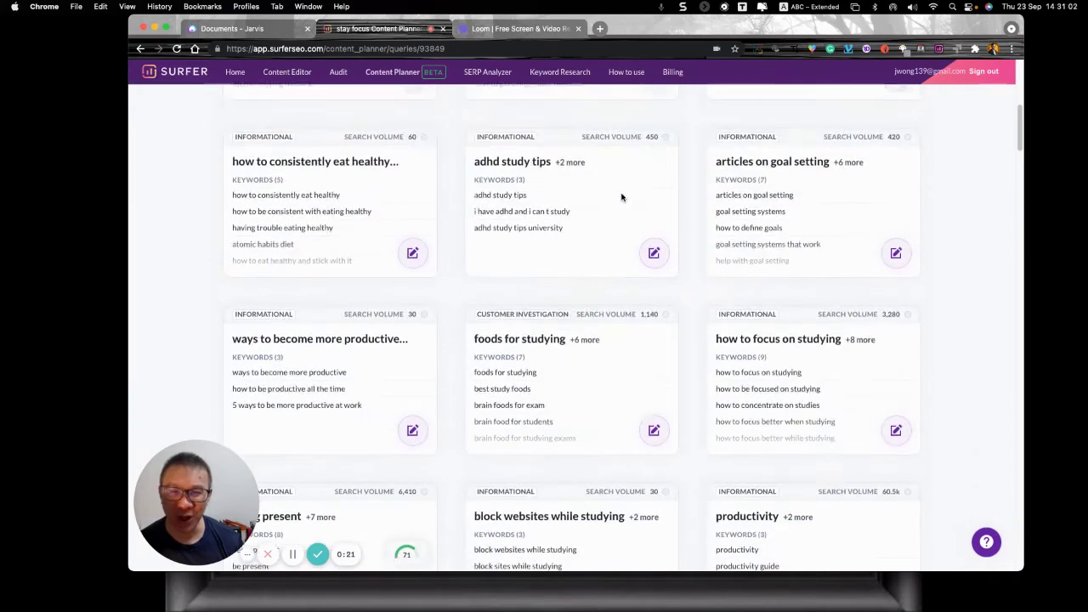
scroll(621, 197, up, 5)
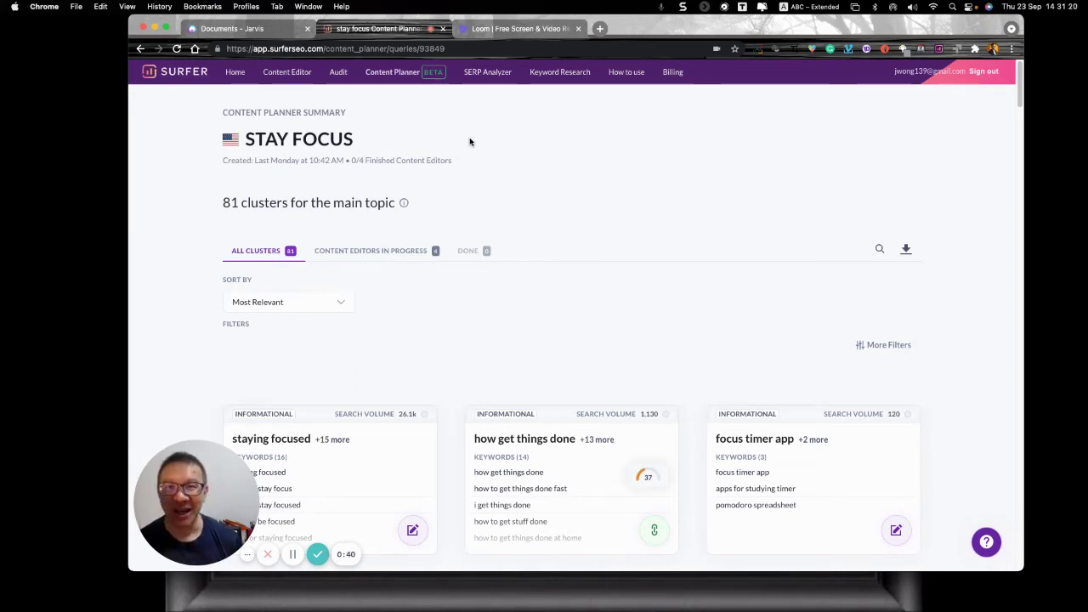
scroll(466, 140, down, 5)
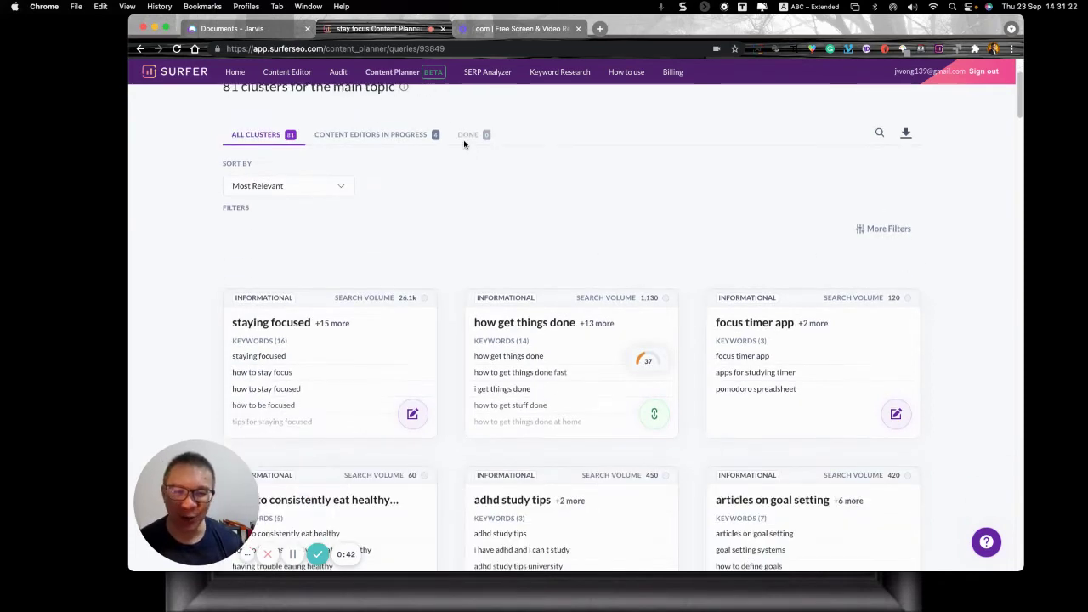
scroll(463, 144, down, 8)
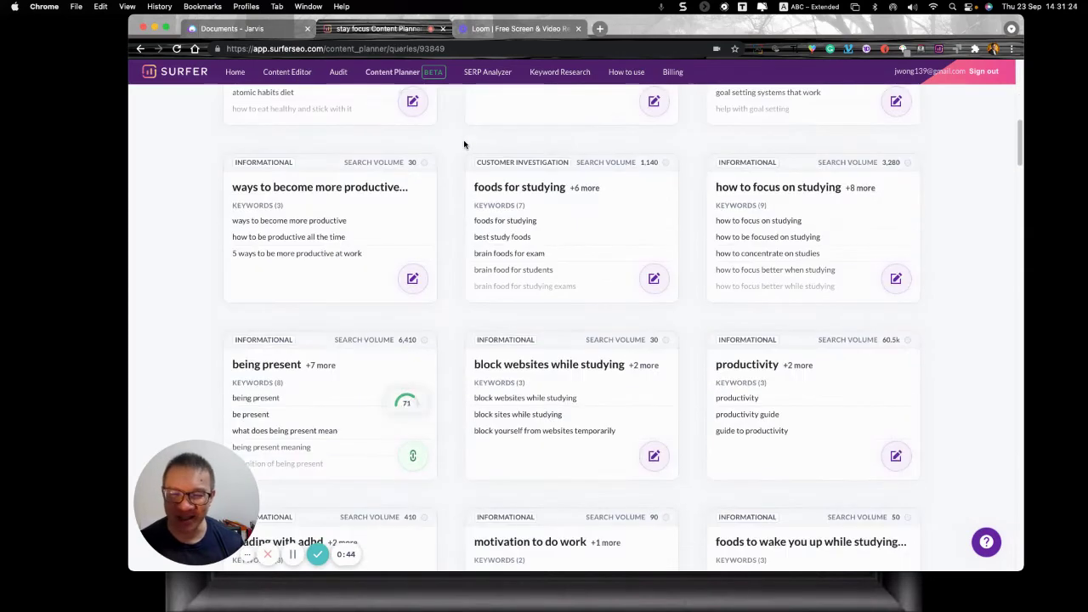
scroll(463, 145, down, 3)
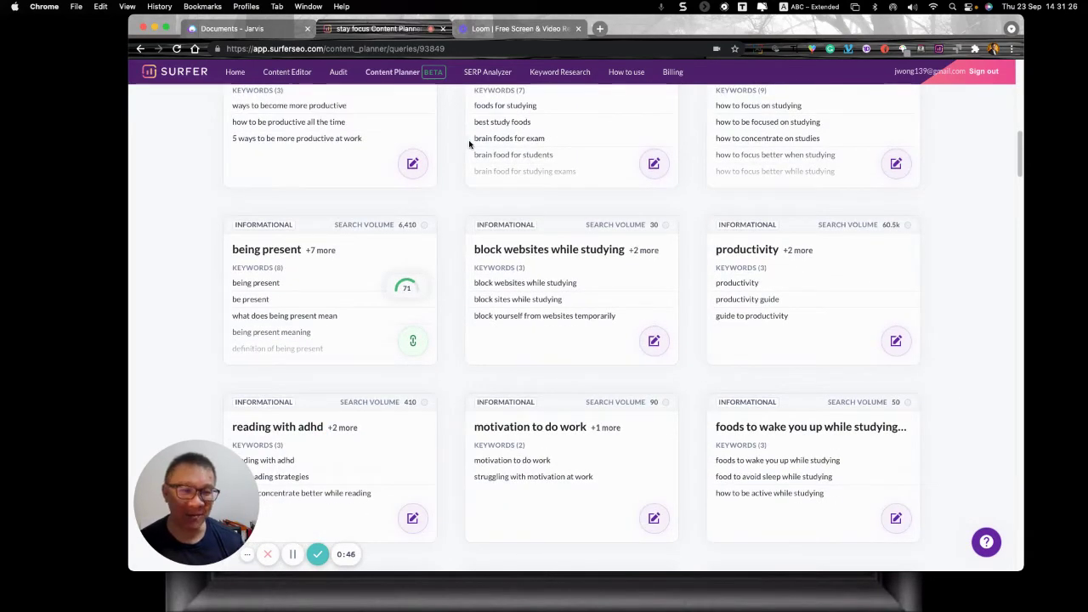
scroll(511, 144, down, 4)
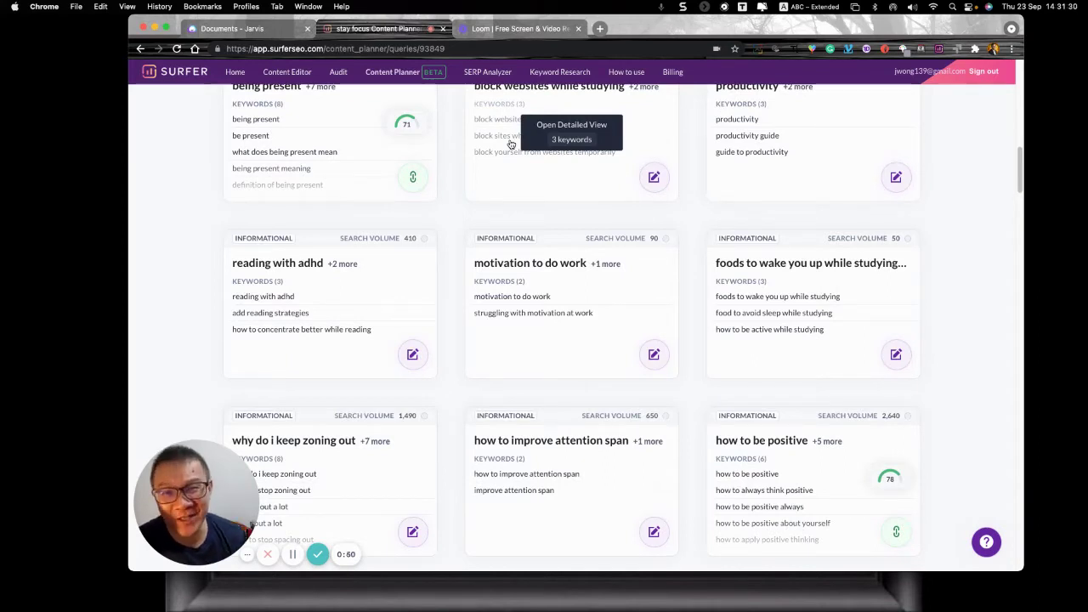
scroll(517, 157, down, 2)
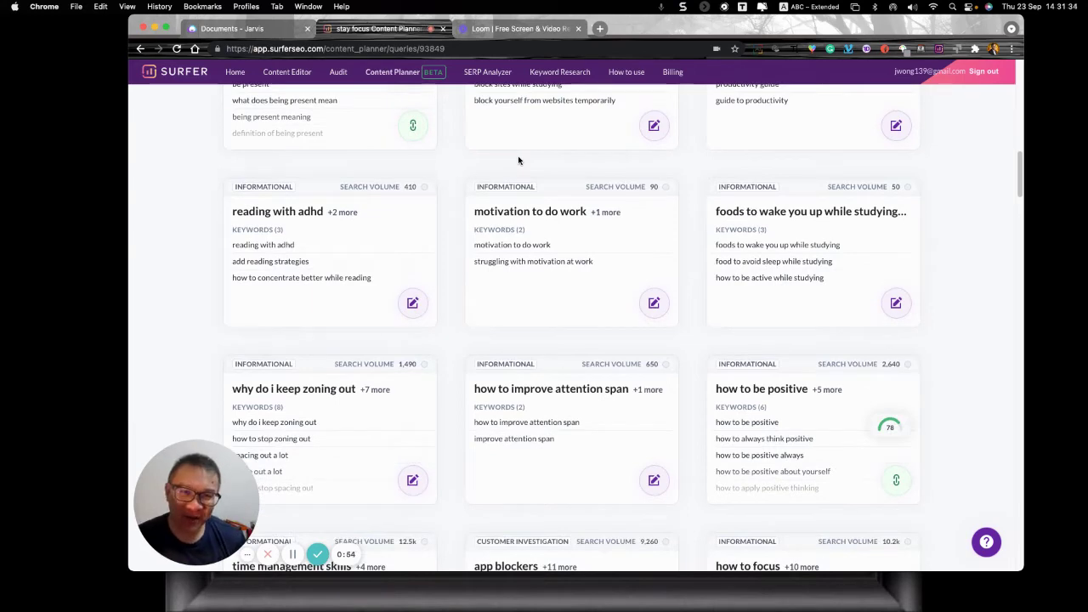
scroll(519, 159, down, 5)
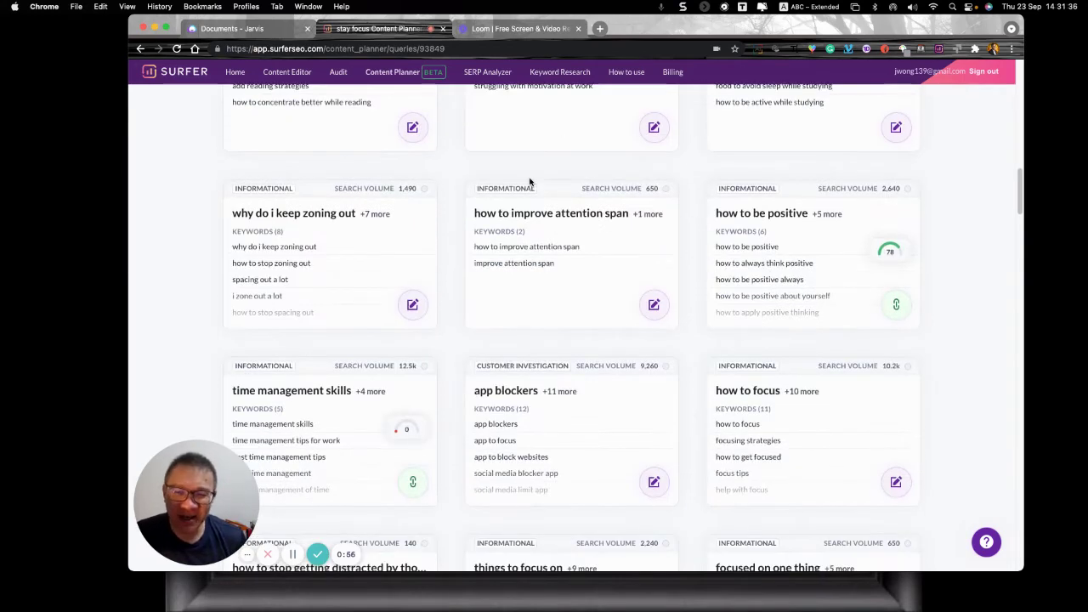
scroll(541, 231, down, 2)
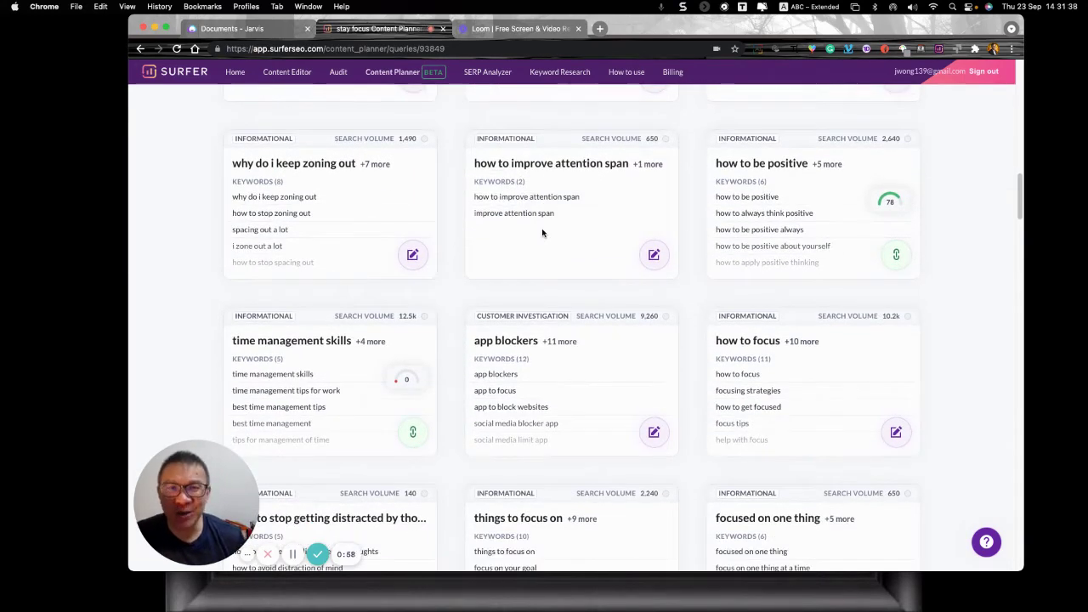
scroll(541, 228, down, 3)
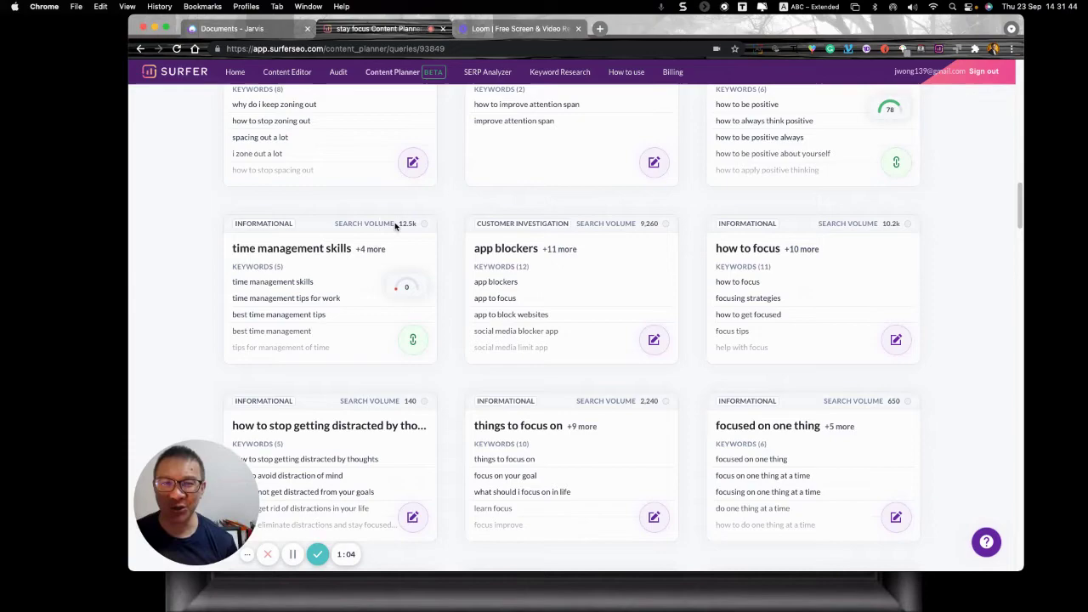
scroll(459, 272, up, 10)
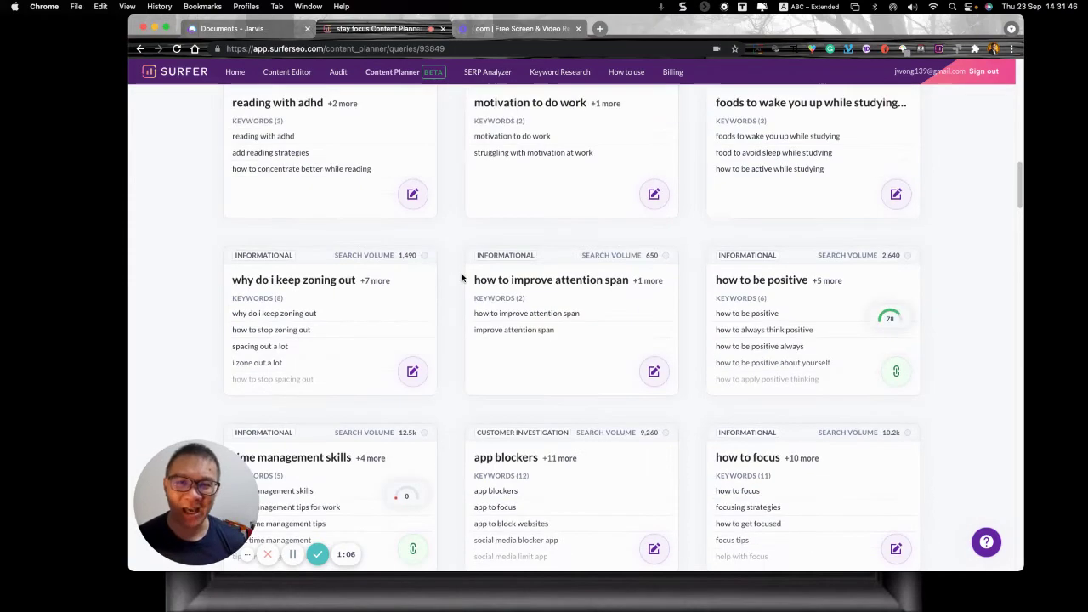
scroll(462, 276, up, 5)
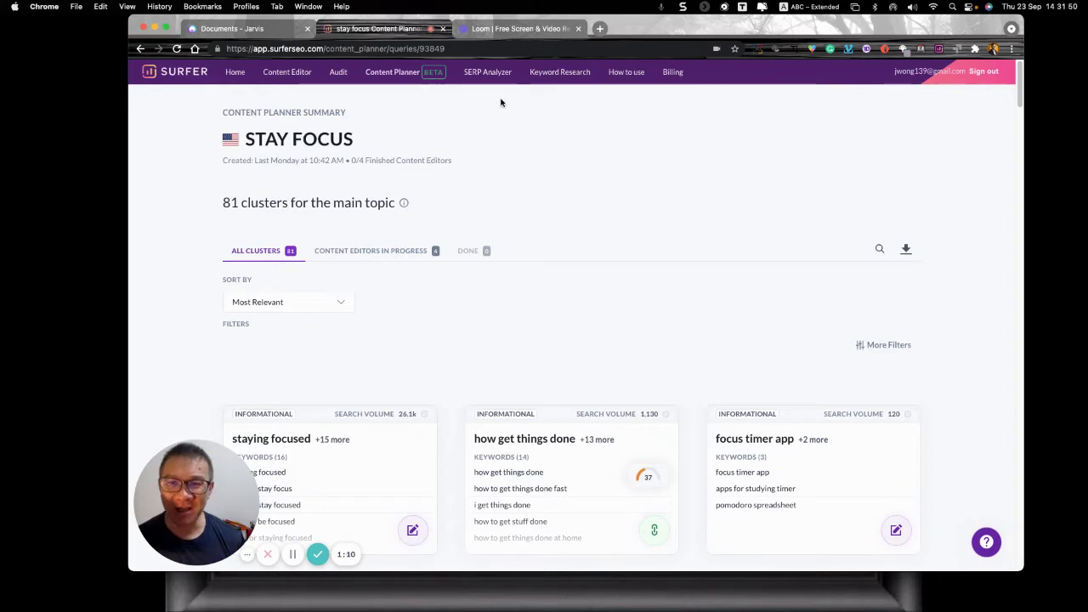
Step: Scroll down the Content Planner grid to the 'time management skills' cluster card
scroll(575, 306, down, 2)
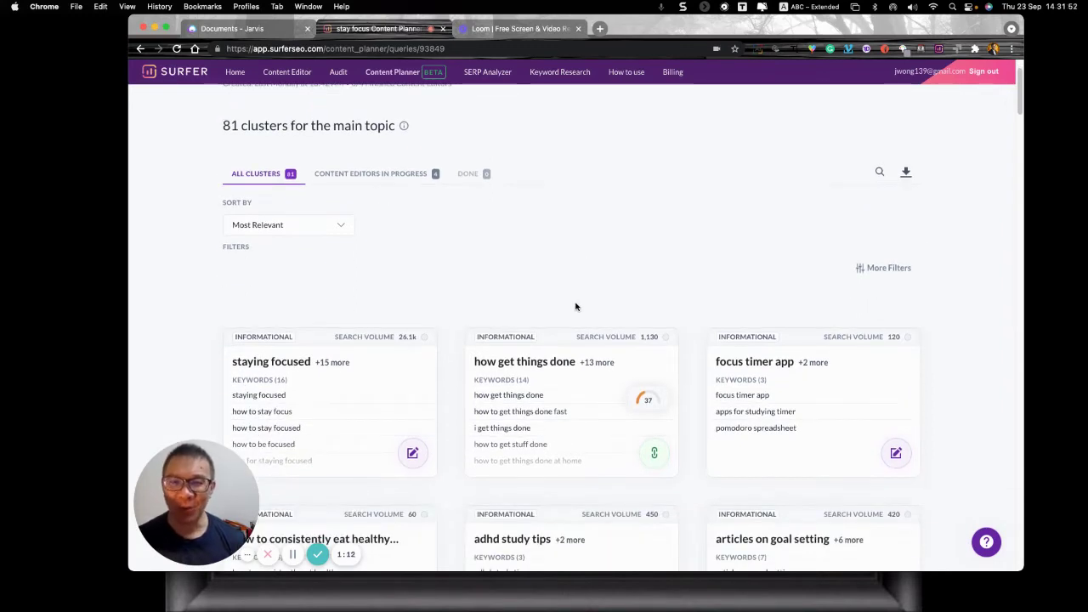
scroll(575, 306, down, 2)
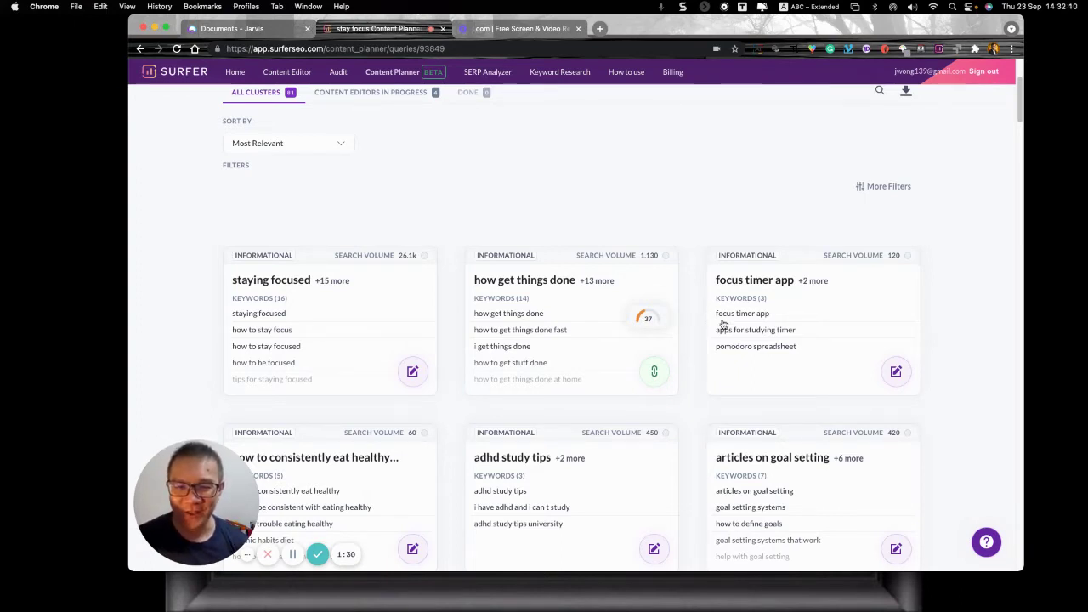
scroll(680, 335, down, 3)
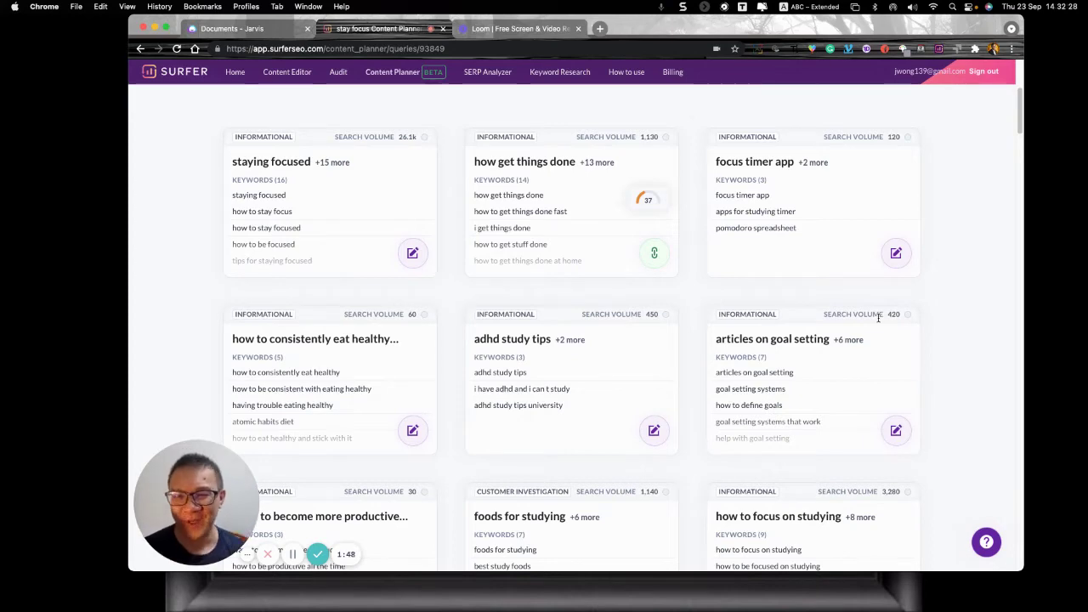
scroll(879, 318, down, 10)
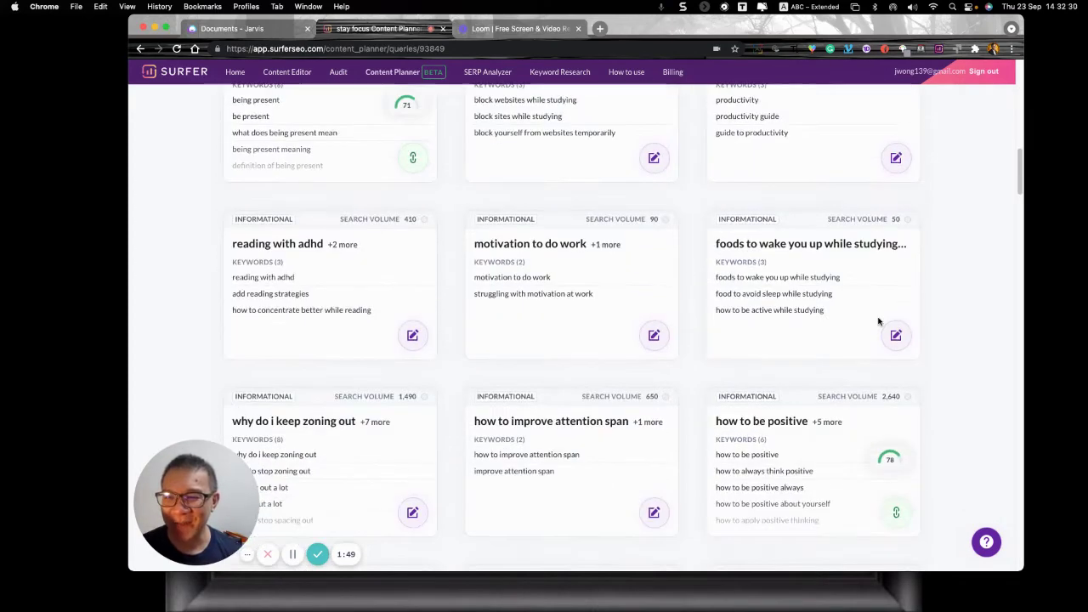
scroll(879, 321, down, 5)
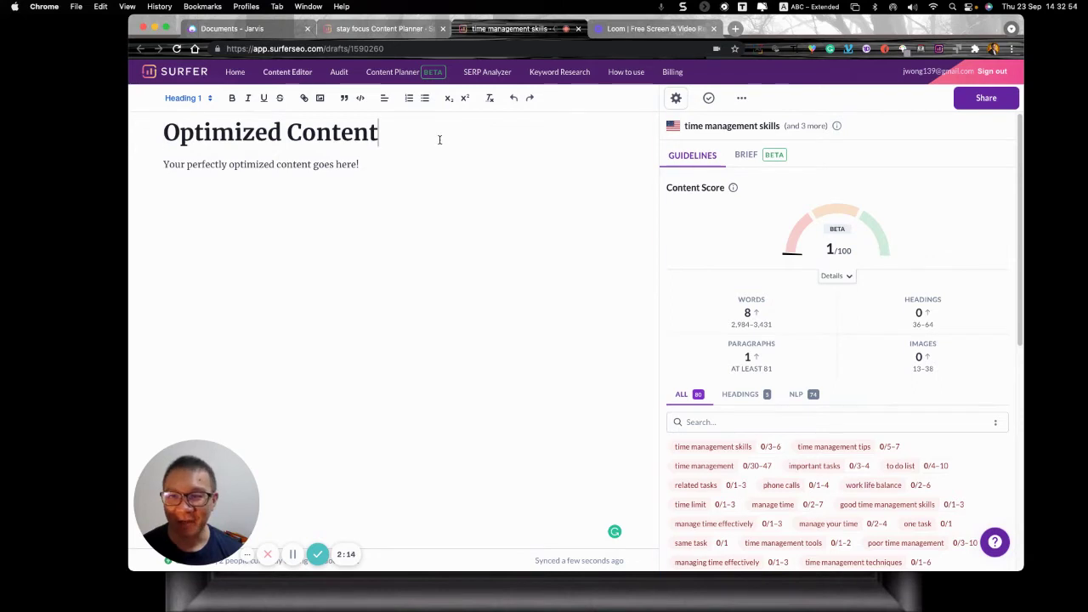
Step: Replace the 'Optimized Content' heading with 'Time Management Skills' and remove the extra empty line
drag(439, 139, 9, 89)
text(Time M)
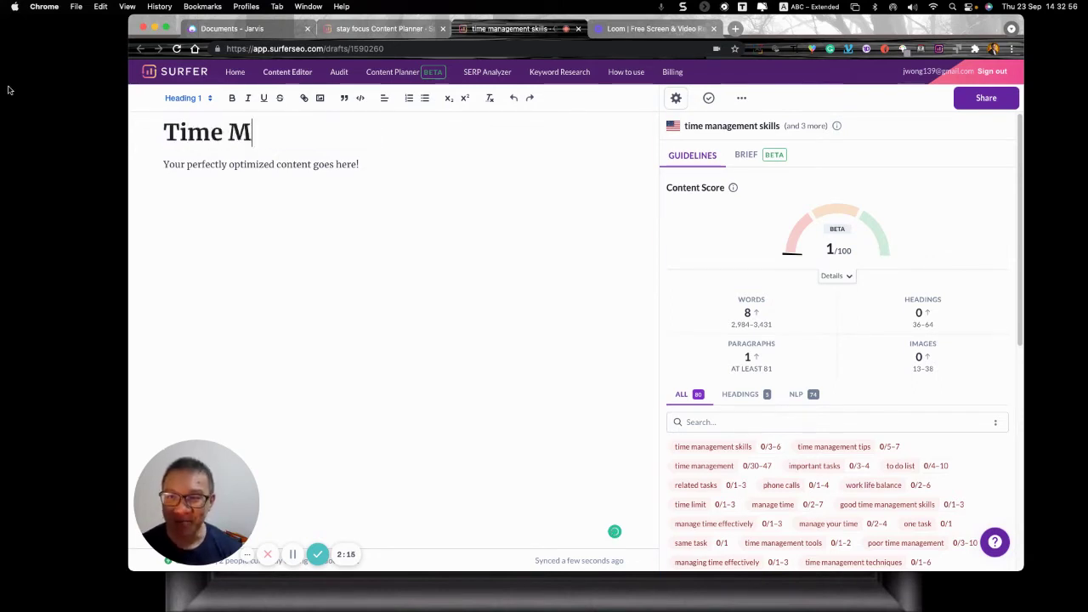
text(anagement Skills)
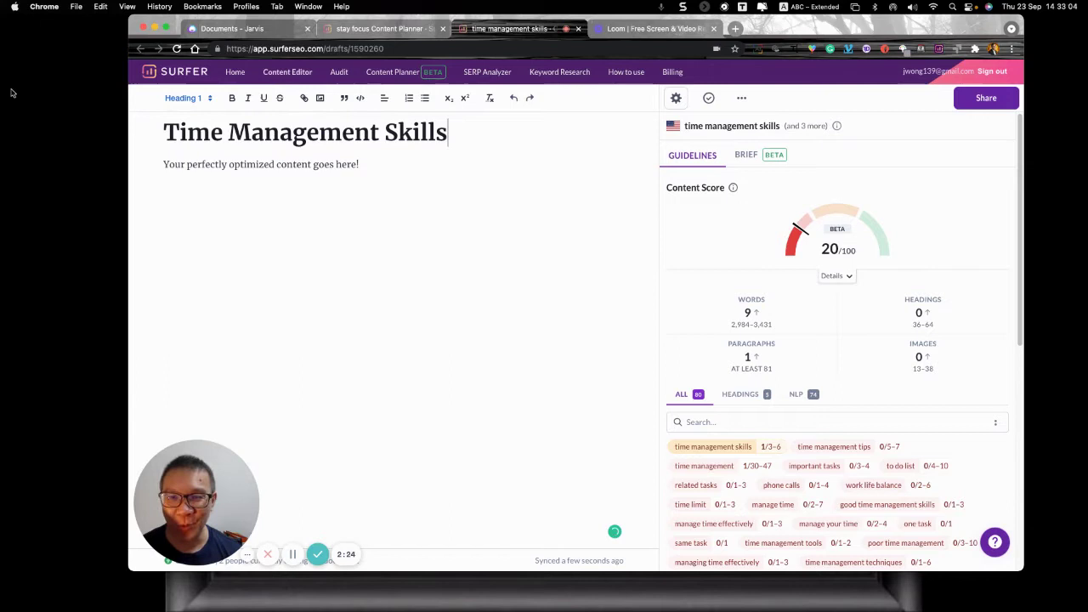
drag(448, 132, 125, 121)
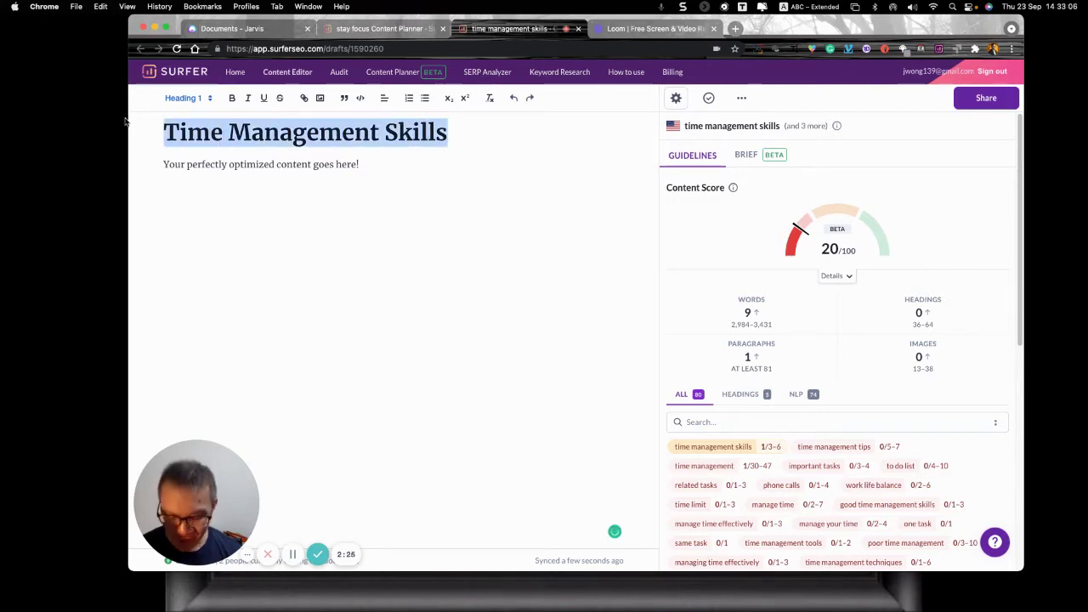
key(BackSpace)
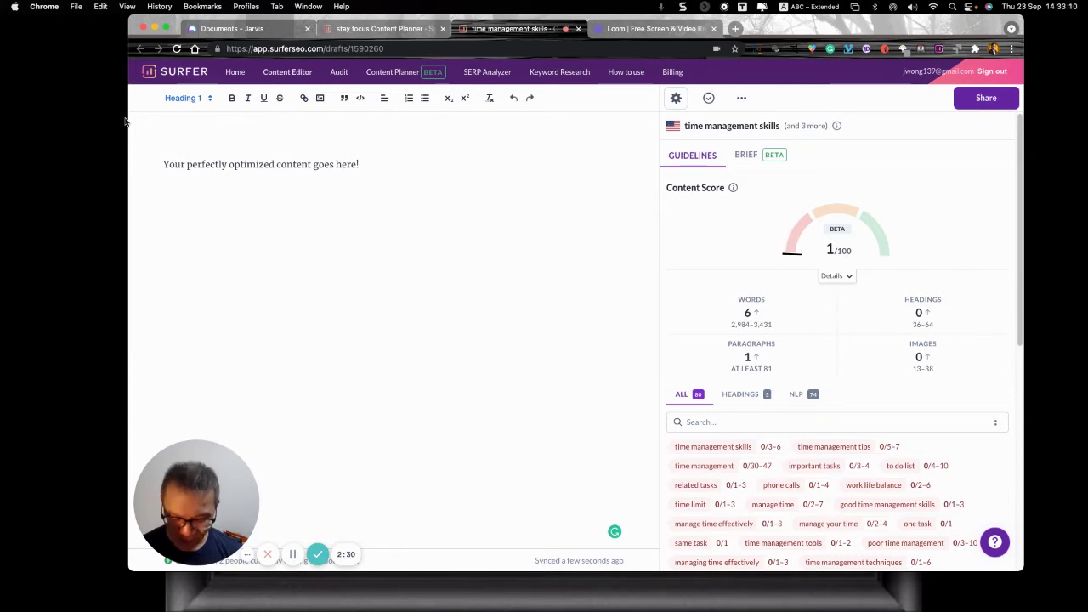
key(super+z)
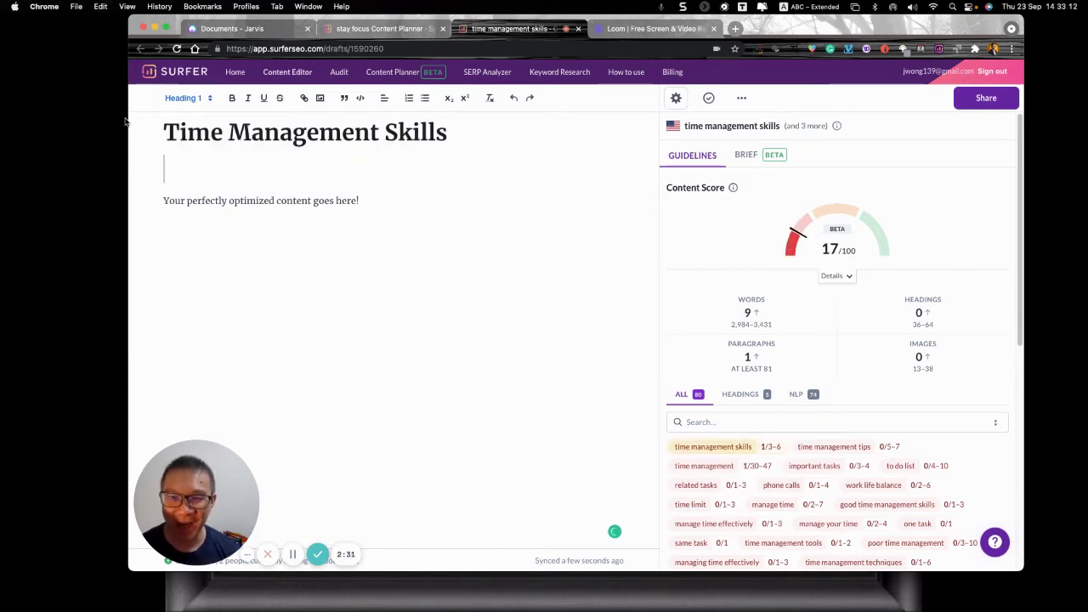
key(BackSpace)
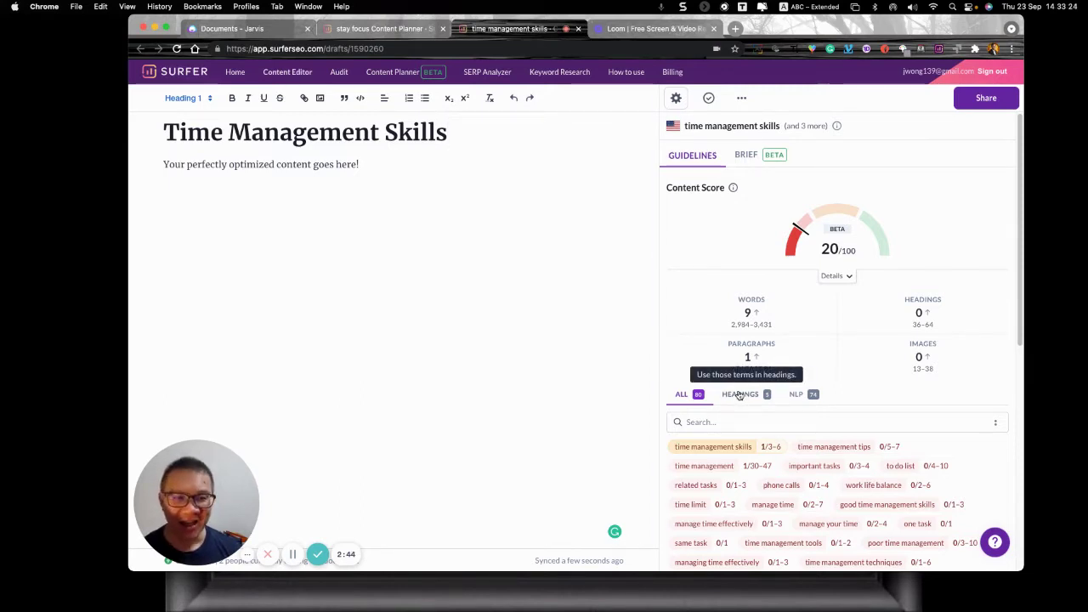
Step: Review the heading and NLP term suggestions, then select the 'Time Management Skills' heading
mouse_move(946, 327)
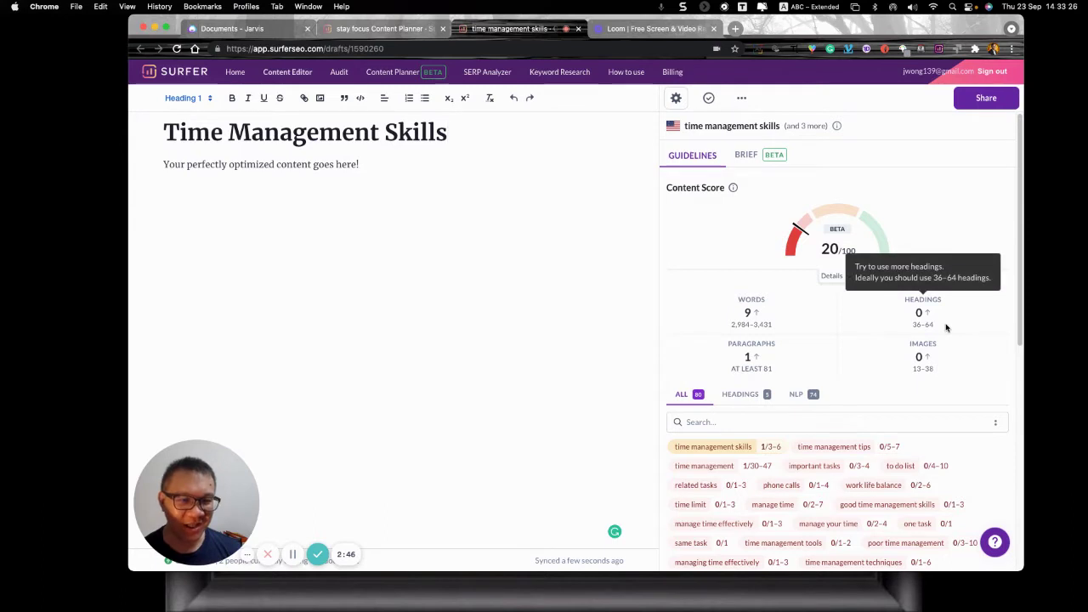
mouse_move(722, 319)
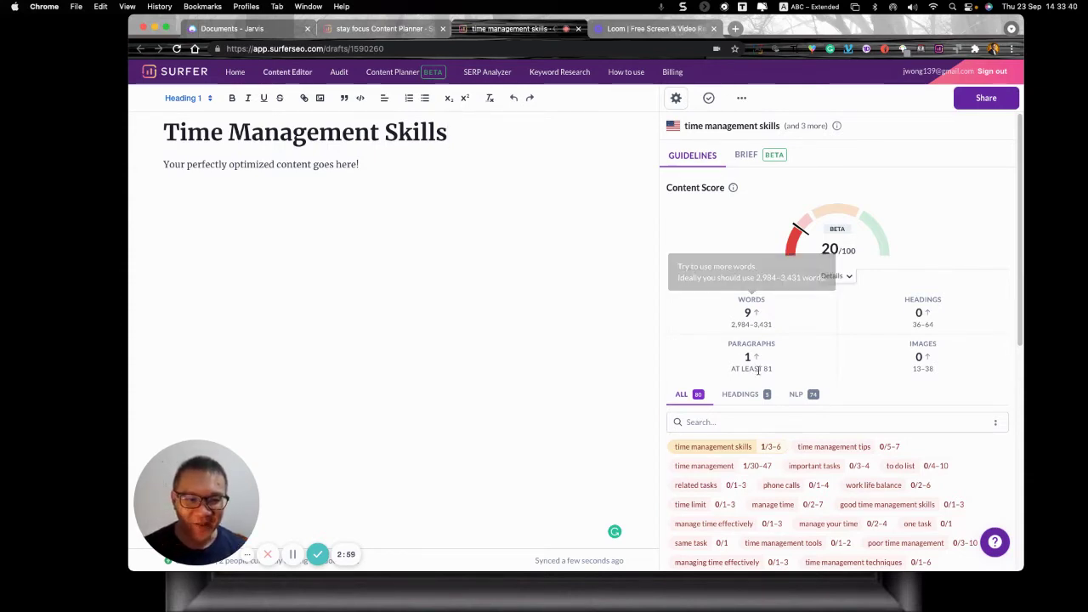
click(751, 398)
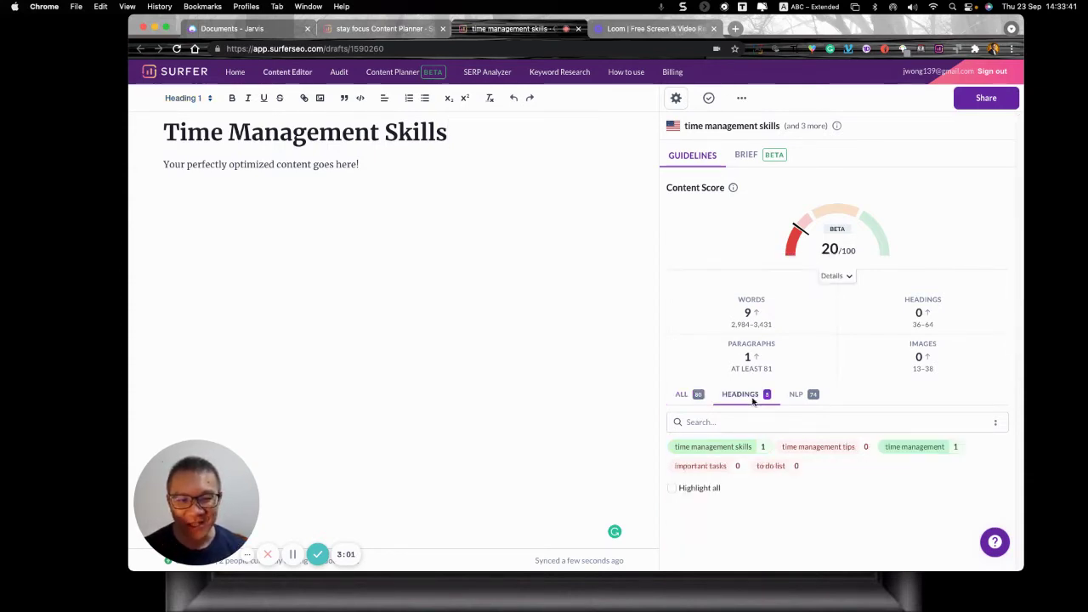
click(795, 395)
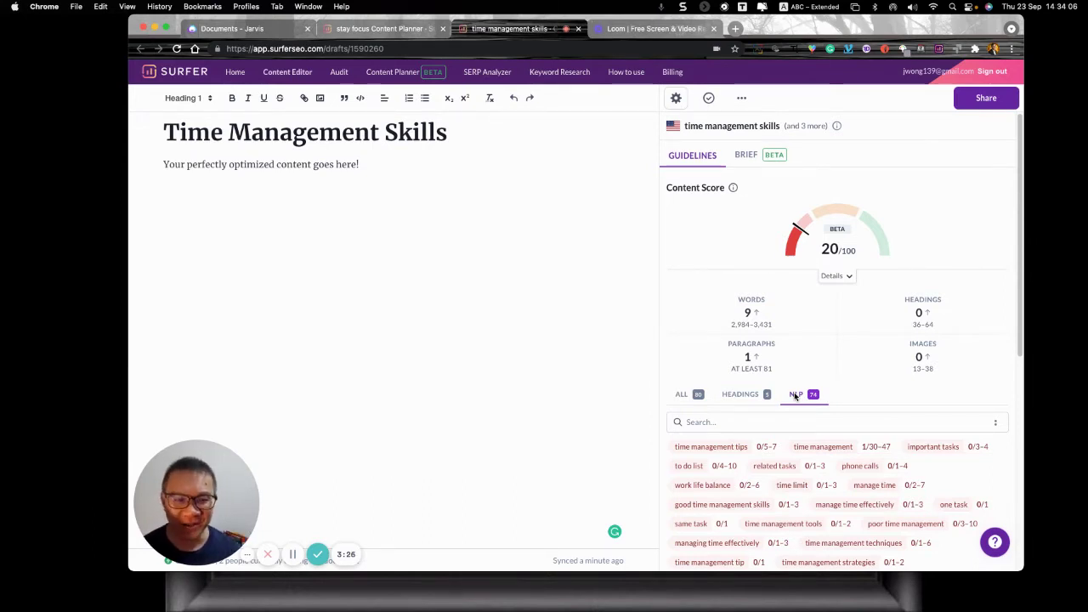
scroll(855, 510, down, 3)
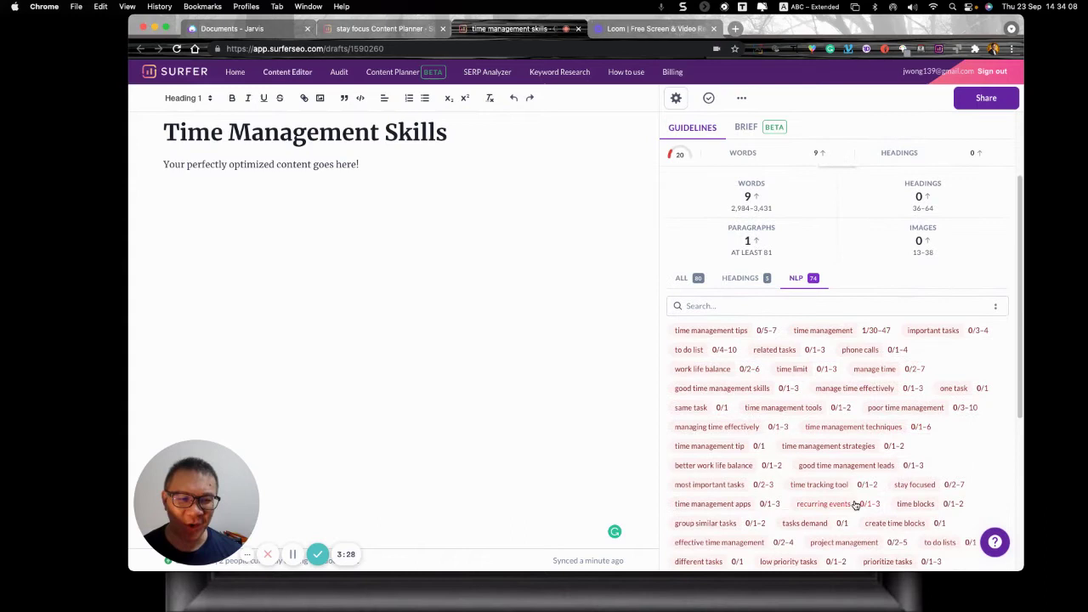
mouse_move(855, 506)
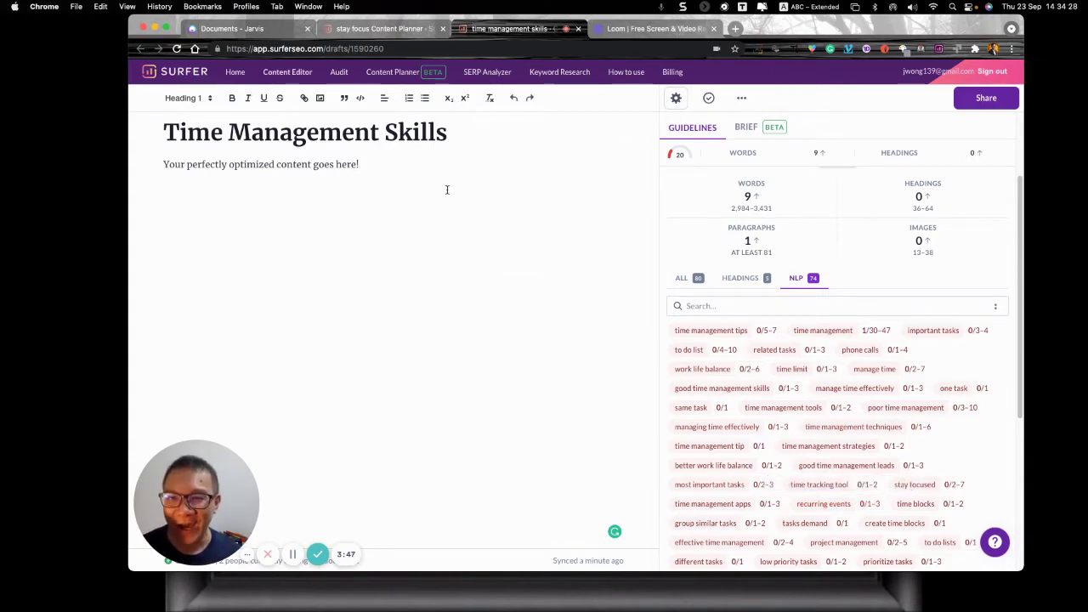
drag(462, 132, 149, 133)
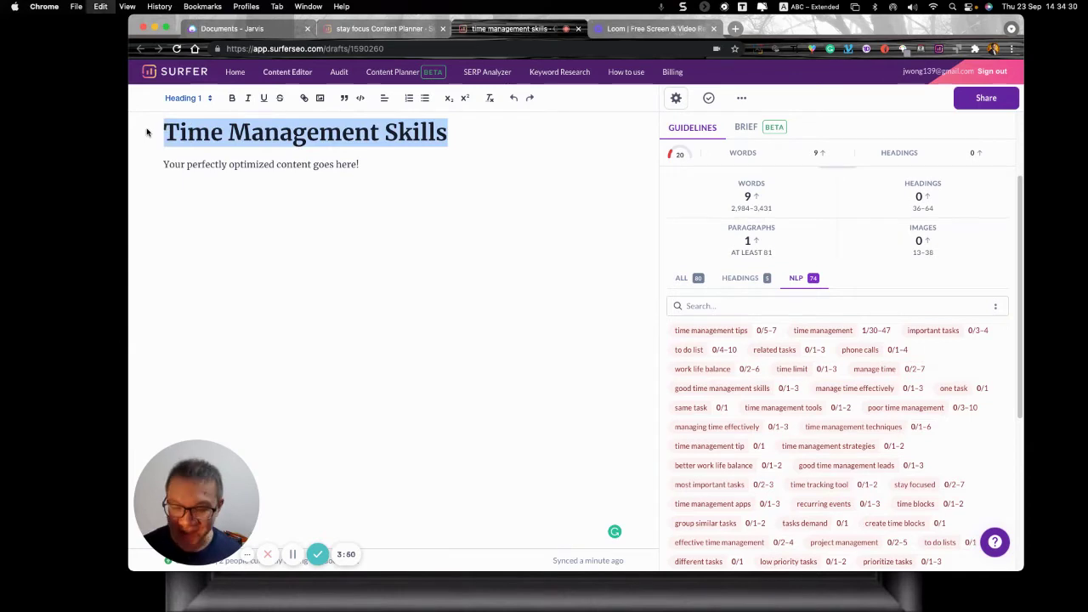
Step: Start a Jarvis blog post workflow described as 'Write a blogpopst about Time Management Skills'
click(251, 28)
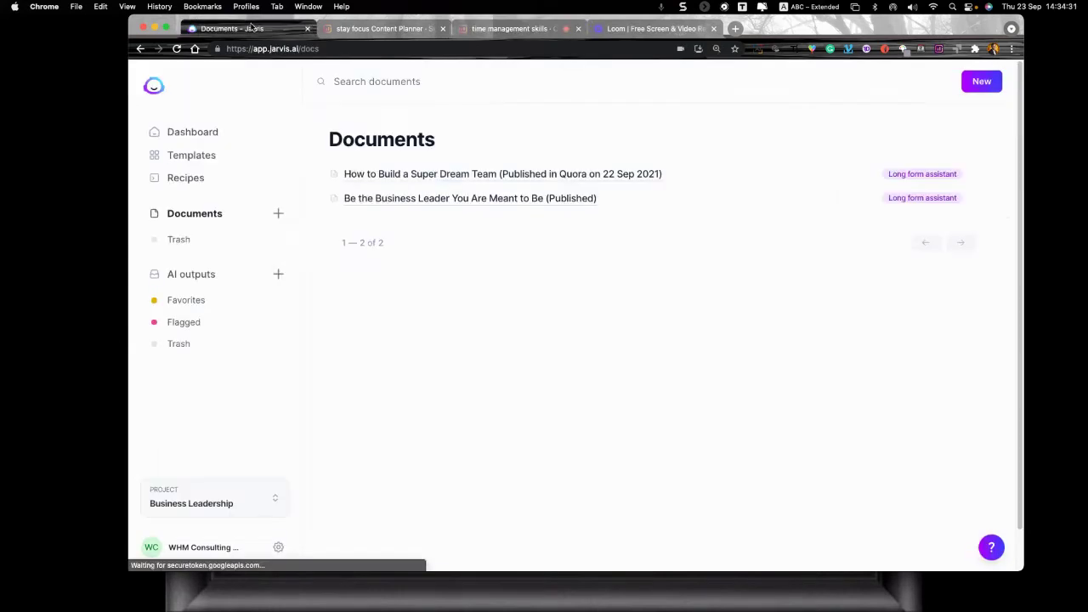
click(209, 157)
click(391, 245)
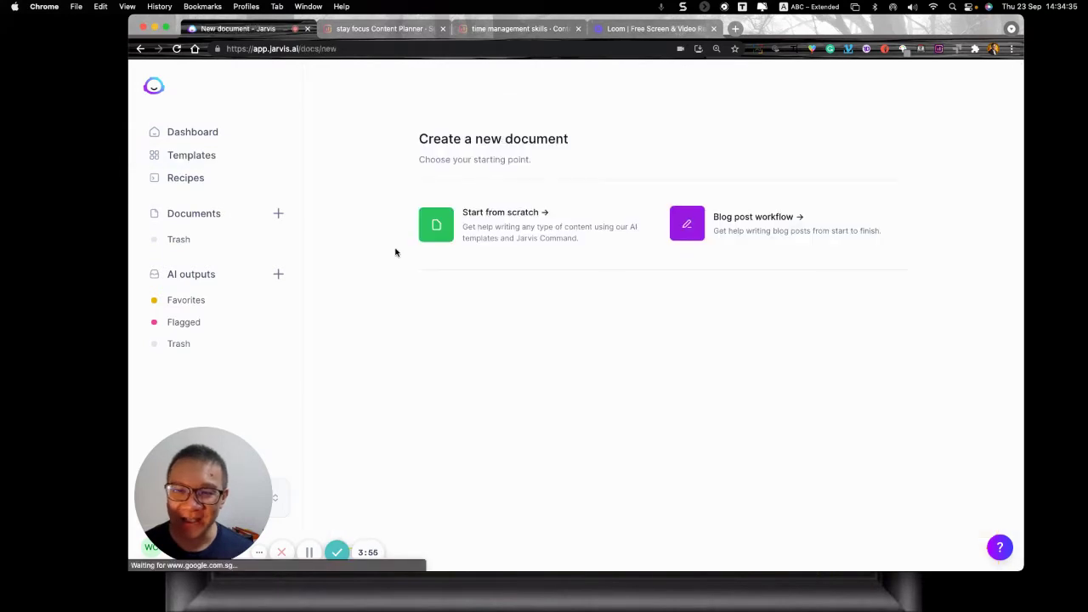
click(754, 232)
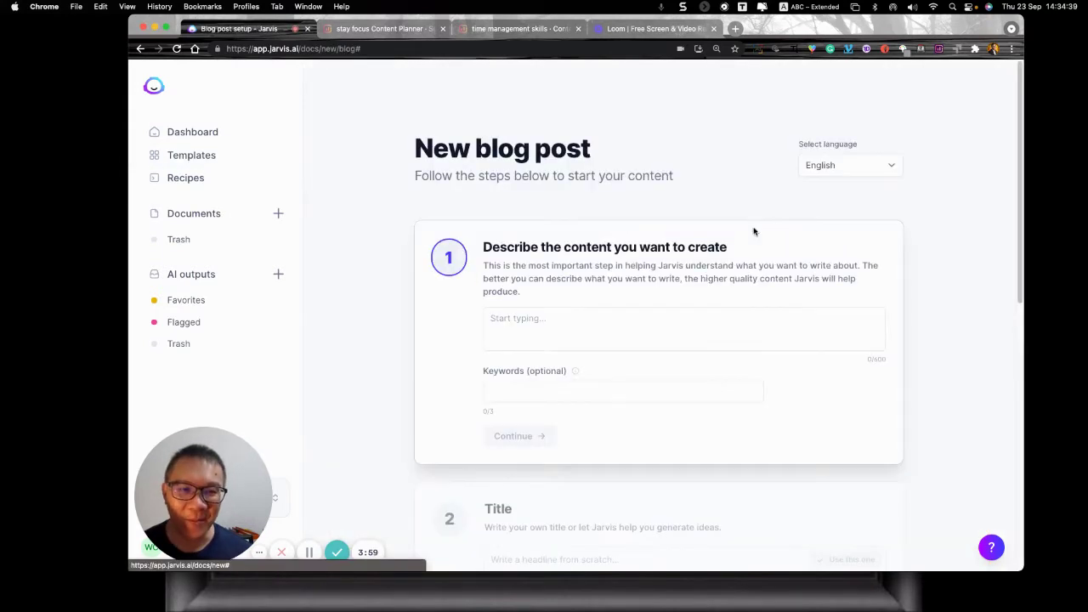
click(596, 332)
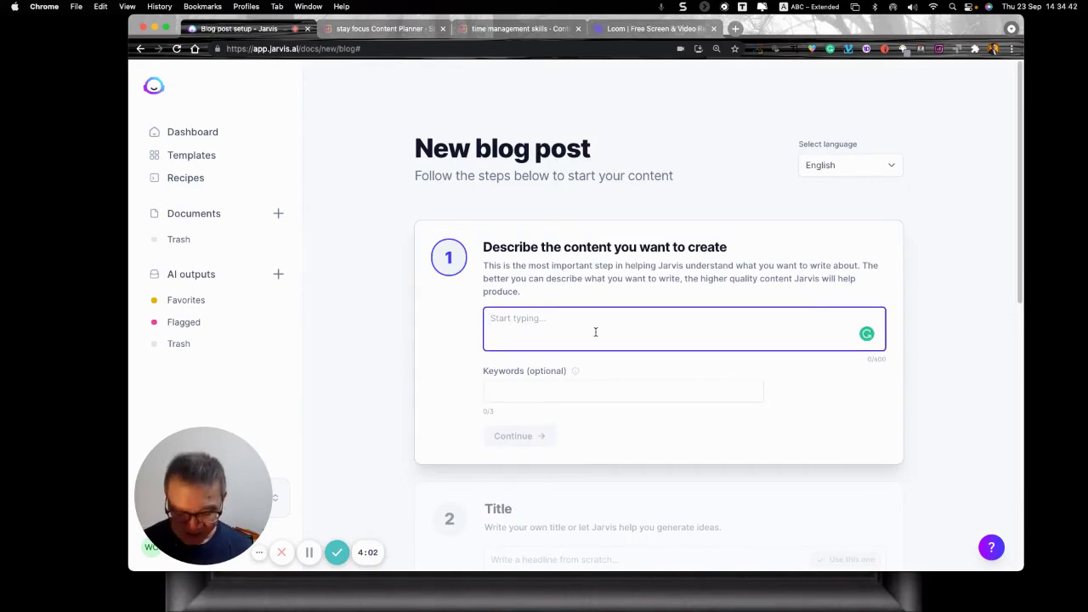
text(Write a bl)
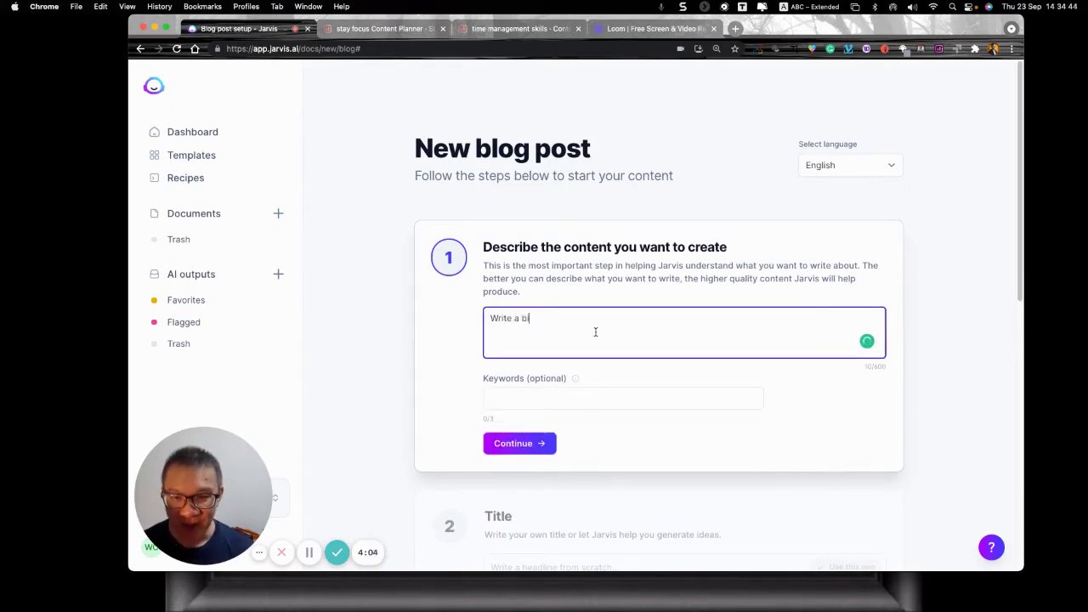
text(ogpops)
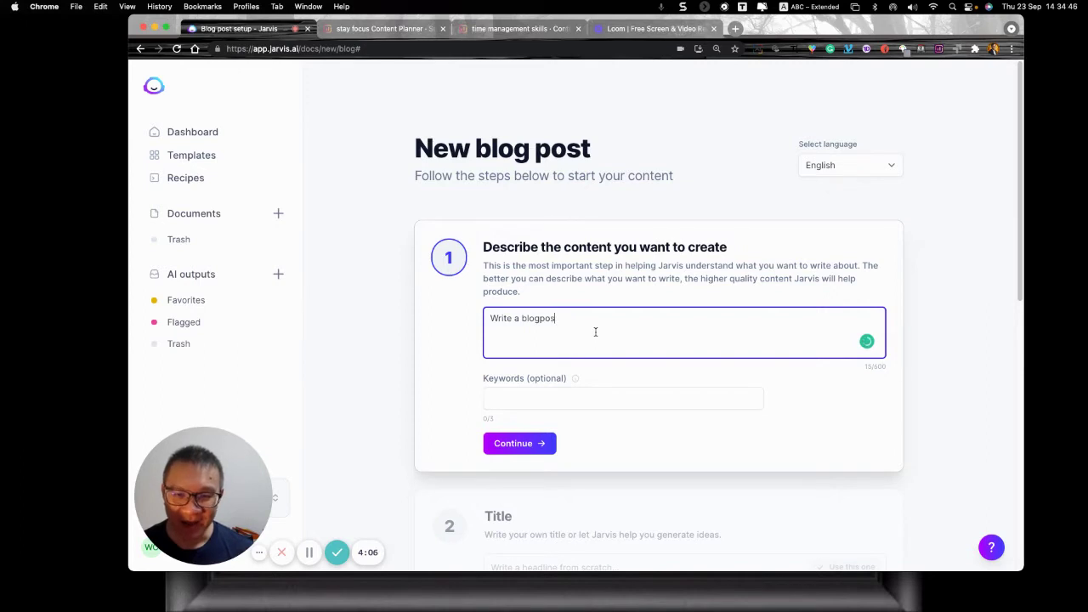
text(t about Time Management Skills)
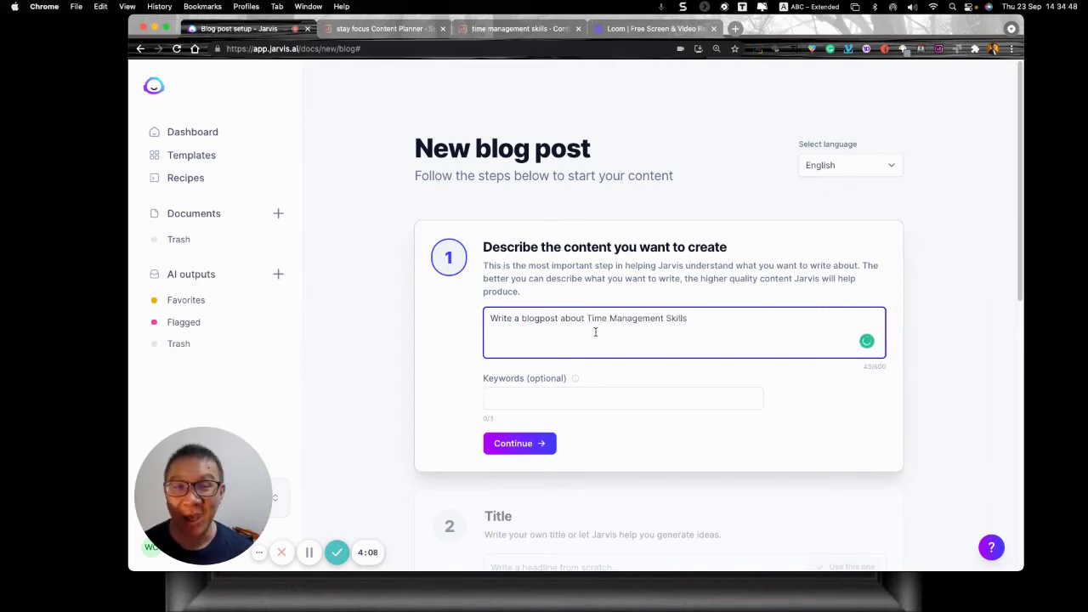
click(515, 443)
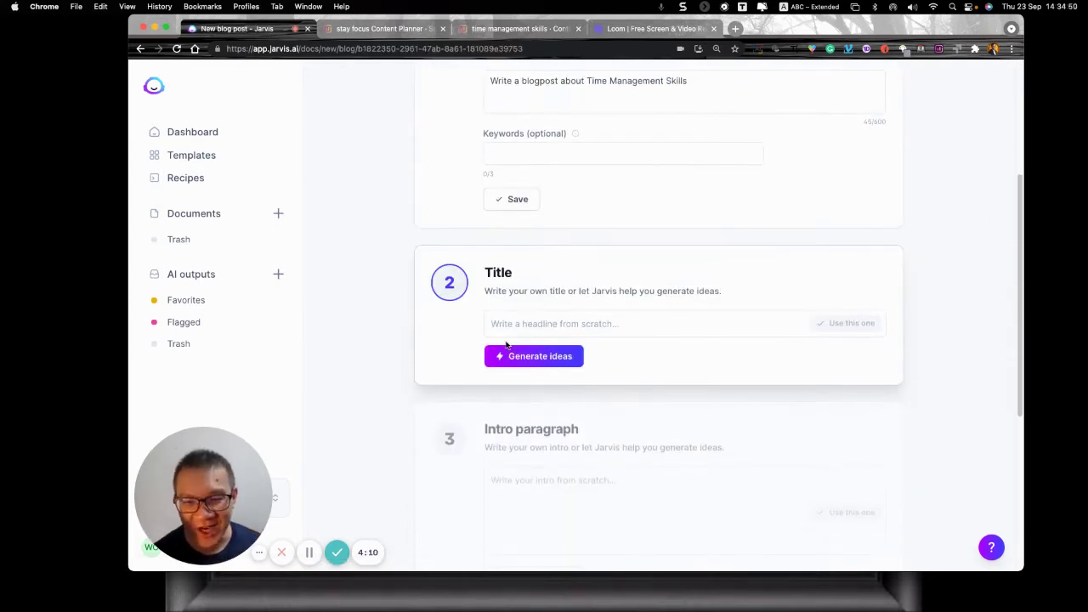
Step: Generate title ideas and choose '10 Time Management Skills to Increase Productivity'
click(523, 364)
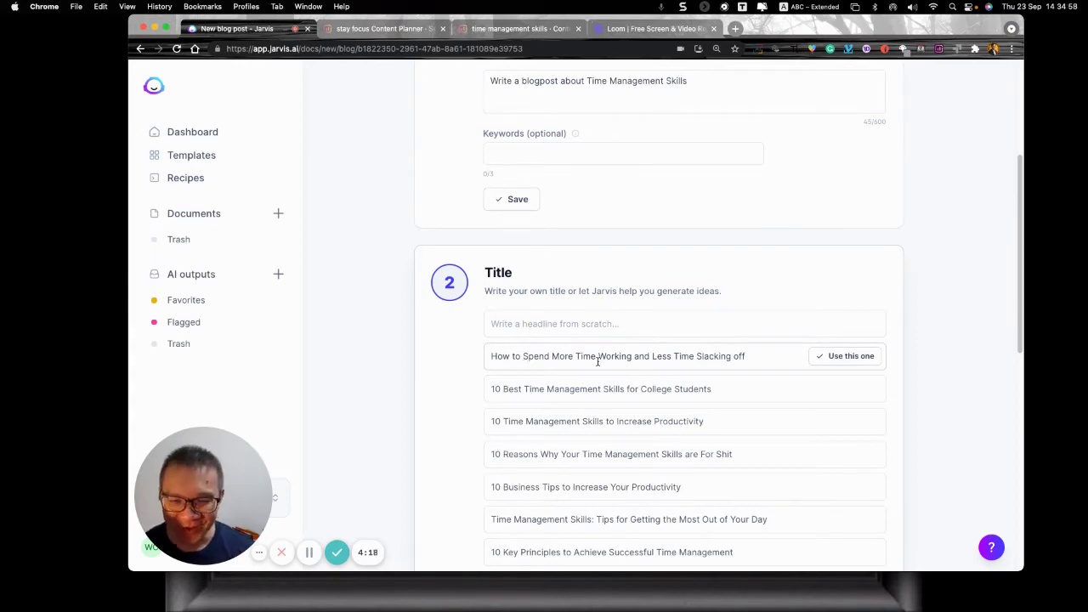
scroll(597, 361, down, 1)
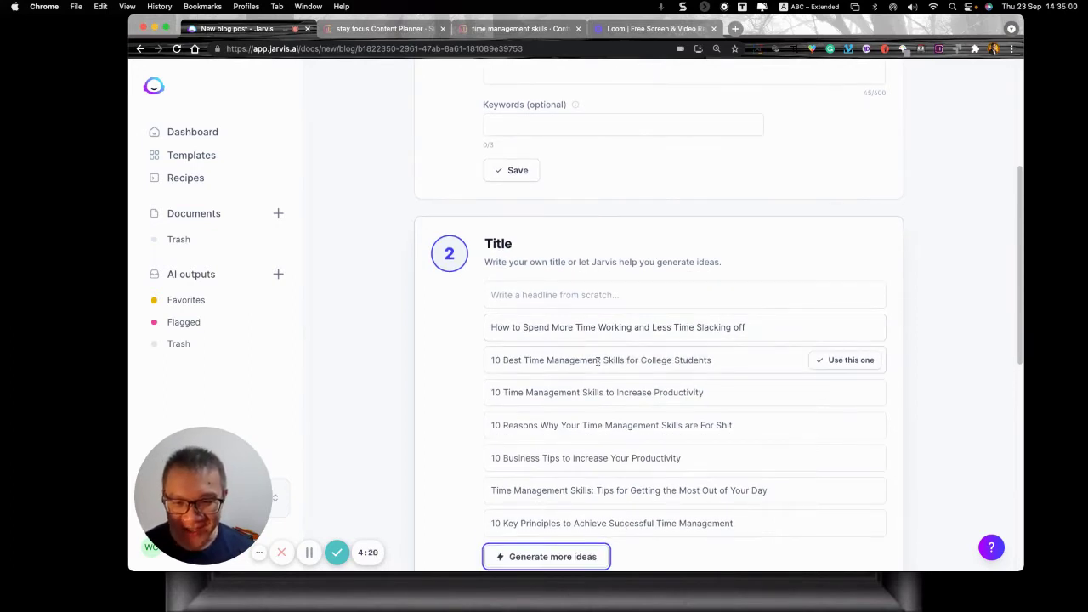
scroll(599, 355, down, 1)
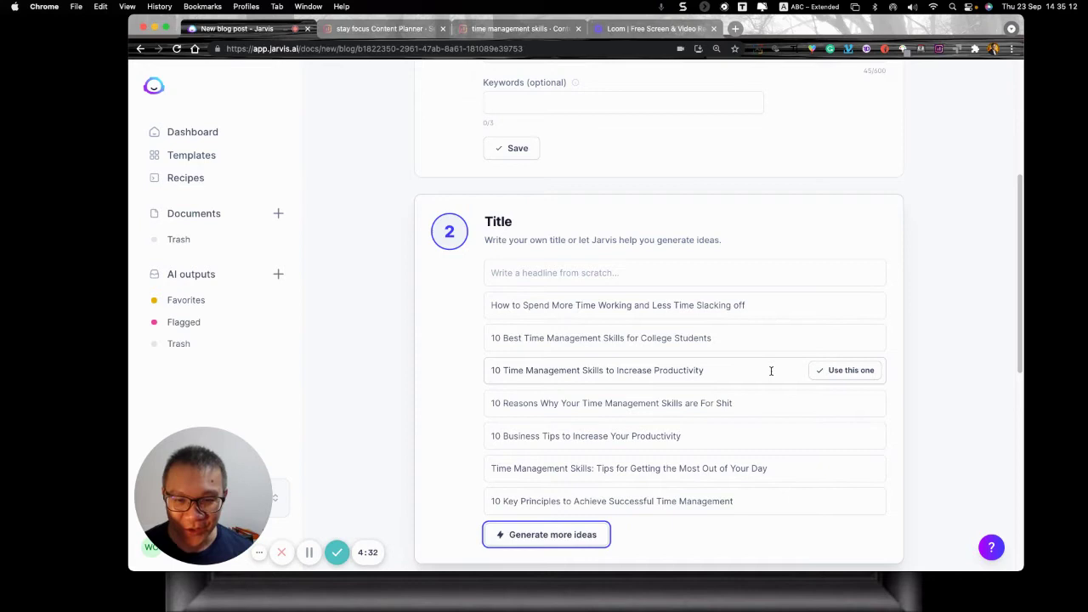
click(850, 371)
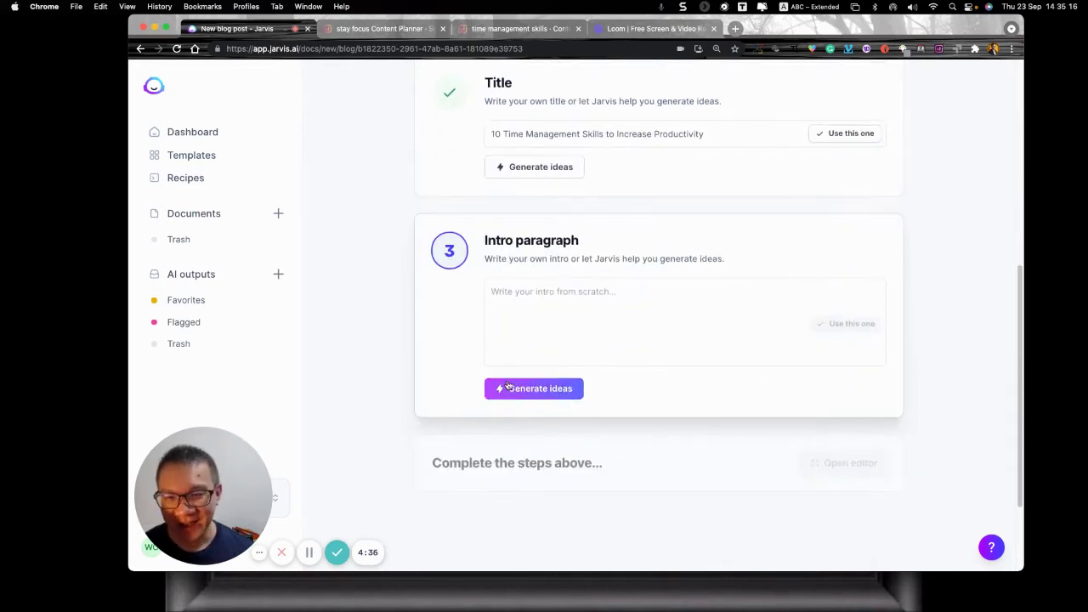
Step: Generate intro ideas and use the one starting 'With so many distractions in today's world'
click(509, 388)
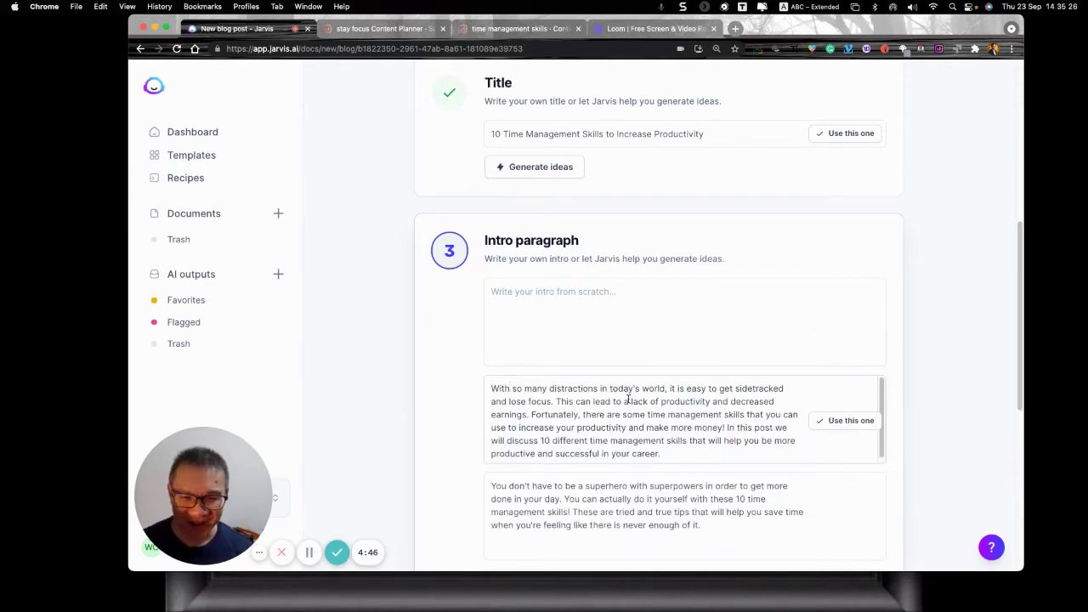
scroll(444, 406, down, 5)
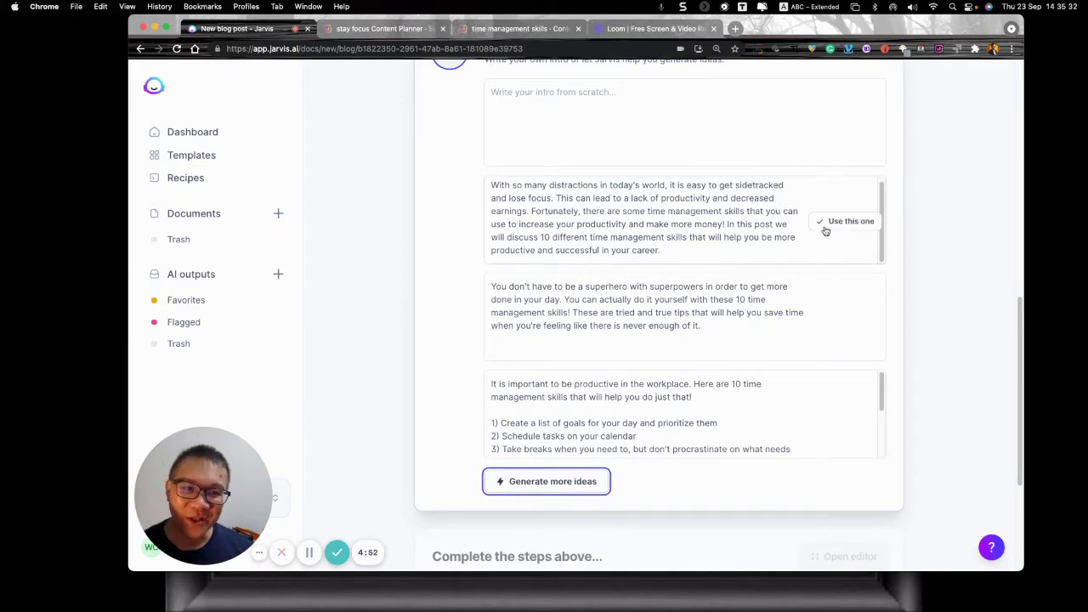
click(824, 226)
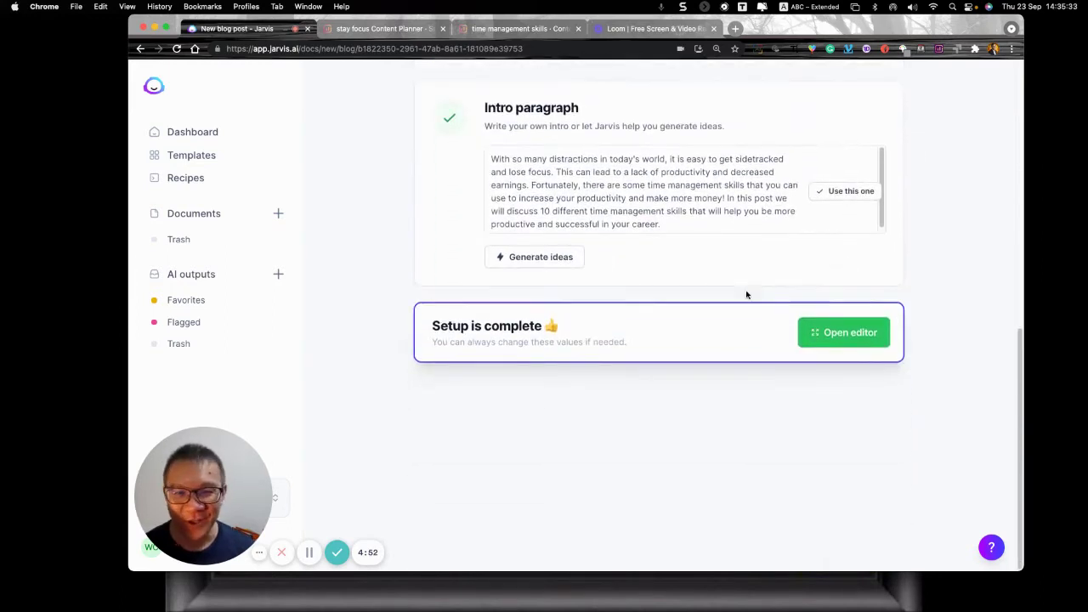
Step: Open the post in the Jarvis editor after reselecting the Surfer 'Time Management Skills' heading
click(838, 331)
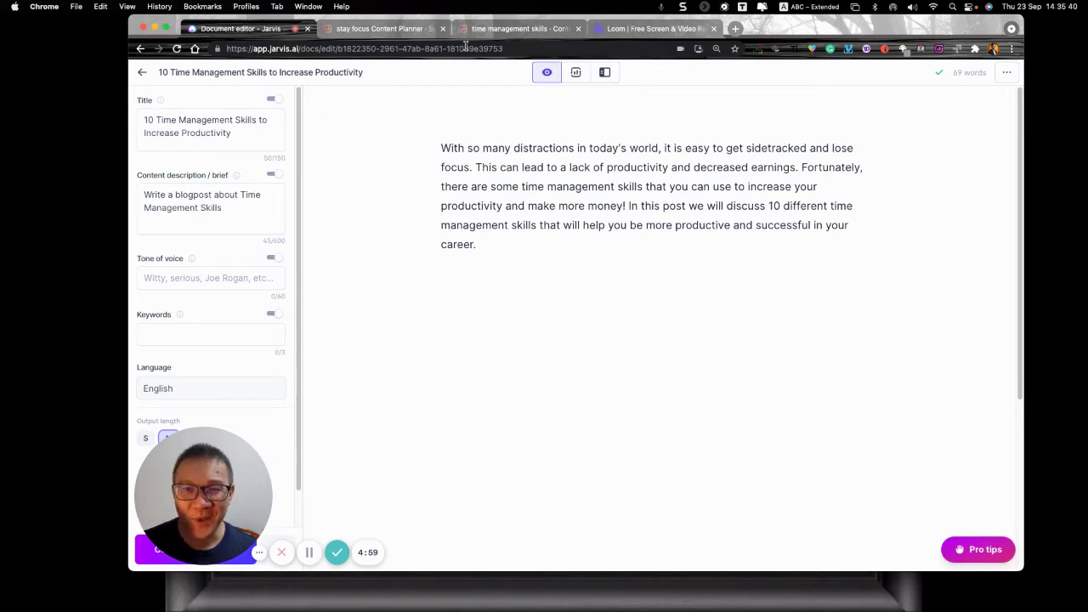
click(493, 28)
drag(455, 134, 148, 136)
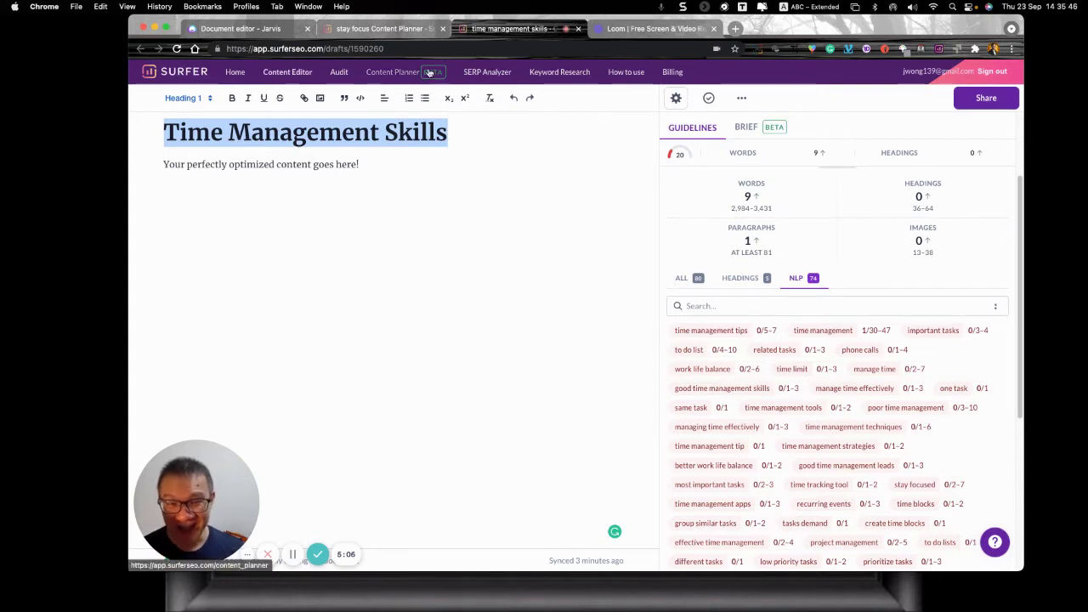
click(249, 29)
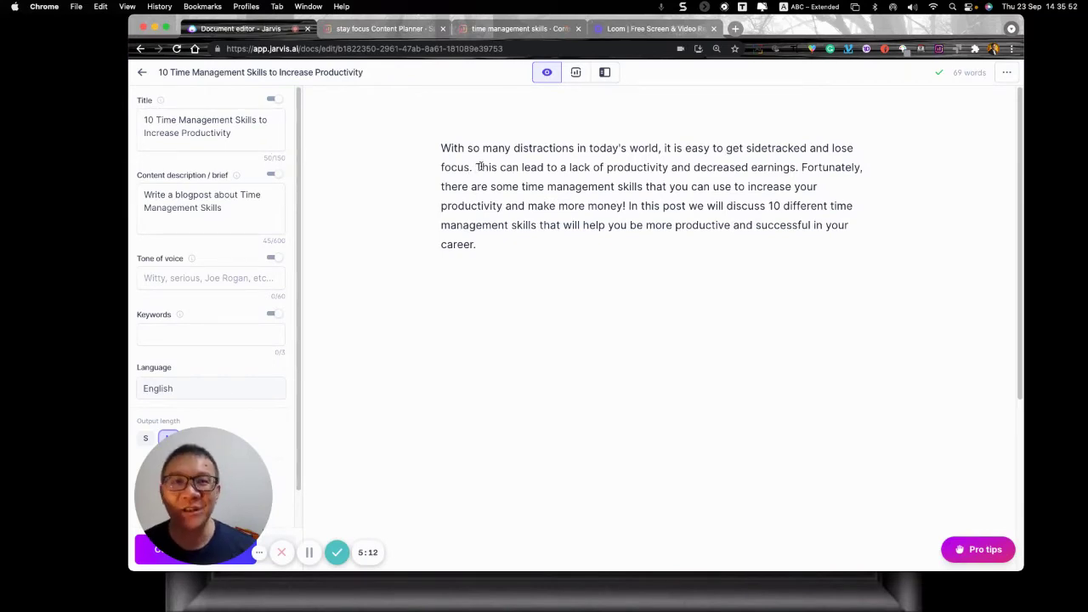
Step: Link the 'time management skills' Surfer draft in SEO mode and view heading term suggestions
click(575, 73)
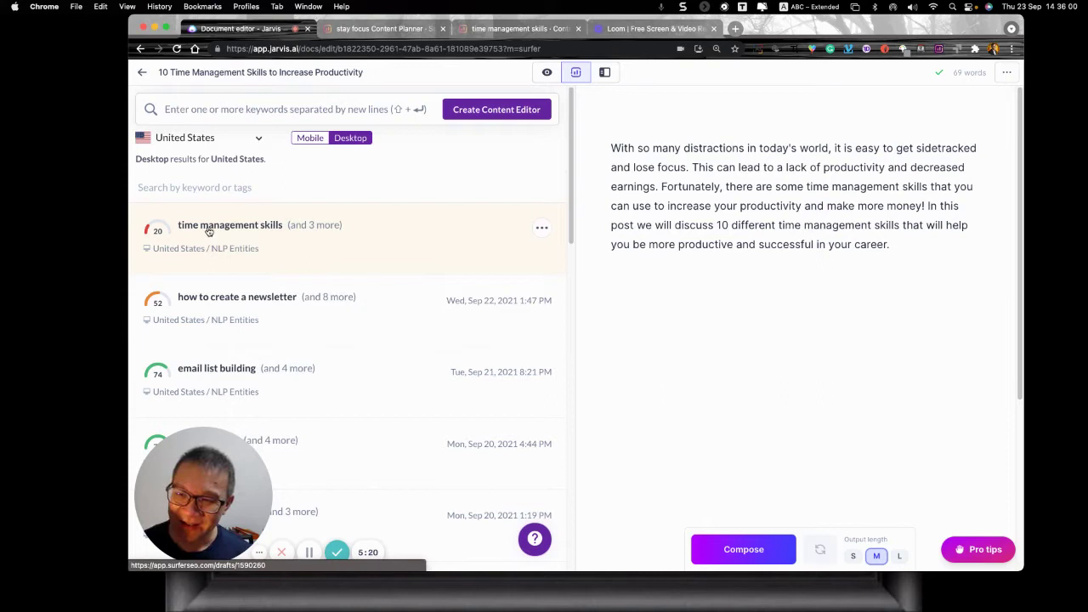
click(208, 230)
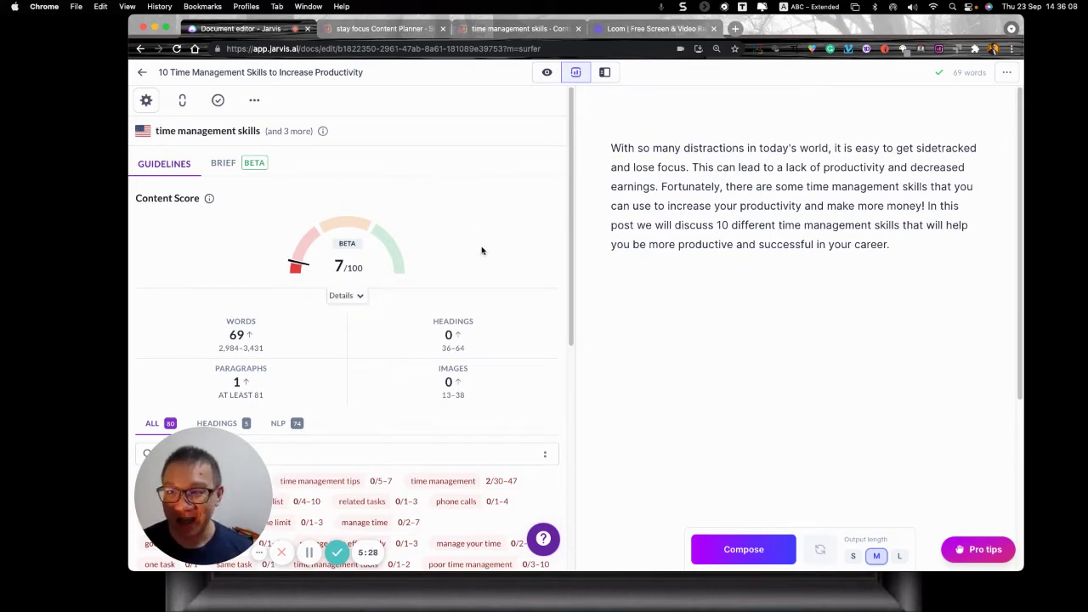
mouse_move(296, 267)
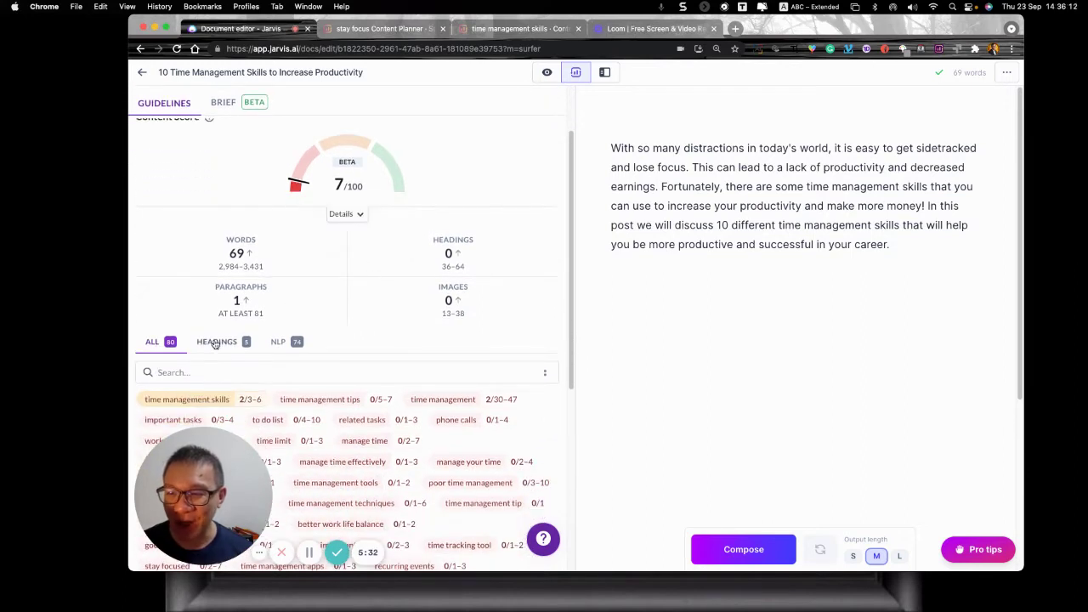
click(216, 341)
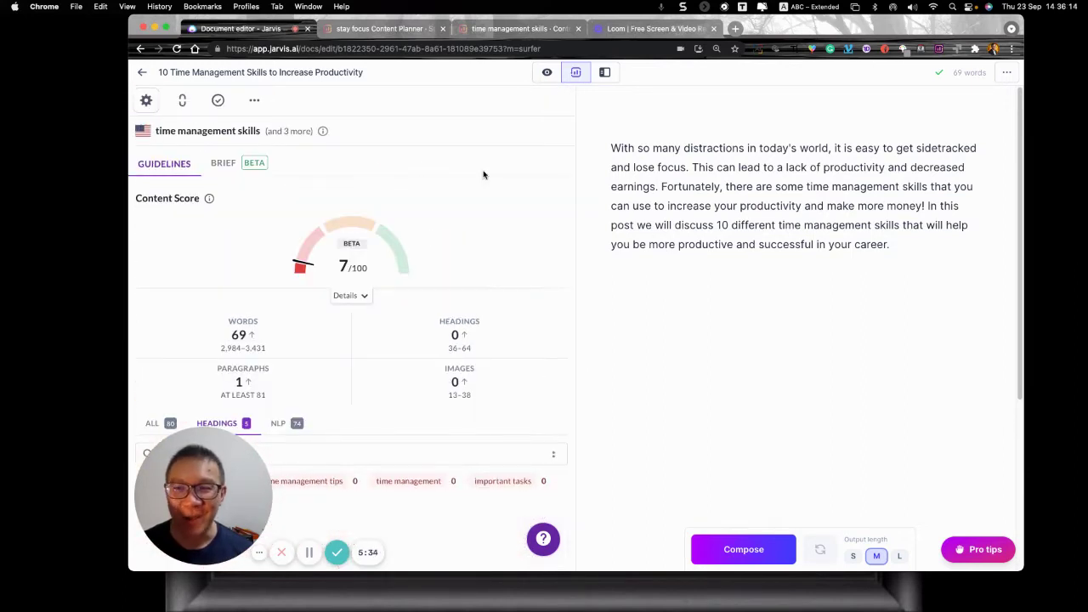
click(608, 77)
Step: Paste '10 Time Management Skills to Increase Productivity' above the intro as an H1 heading
click(546, 73)
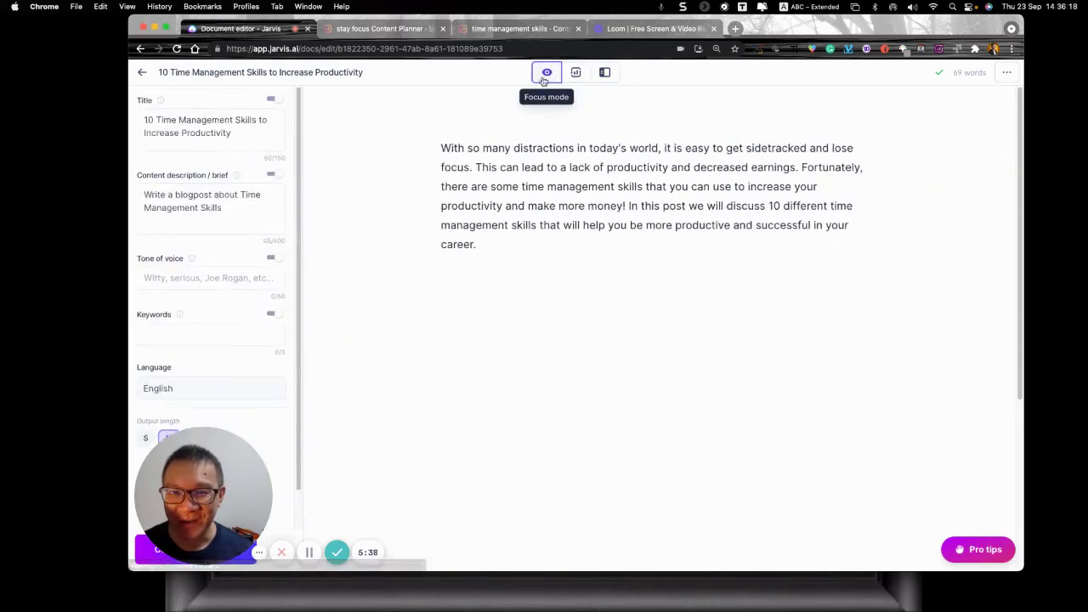
click(234, 136)
key(super+a)
key(super+c)
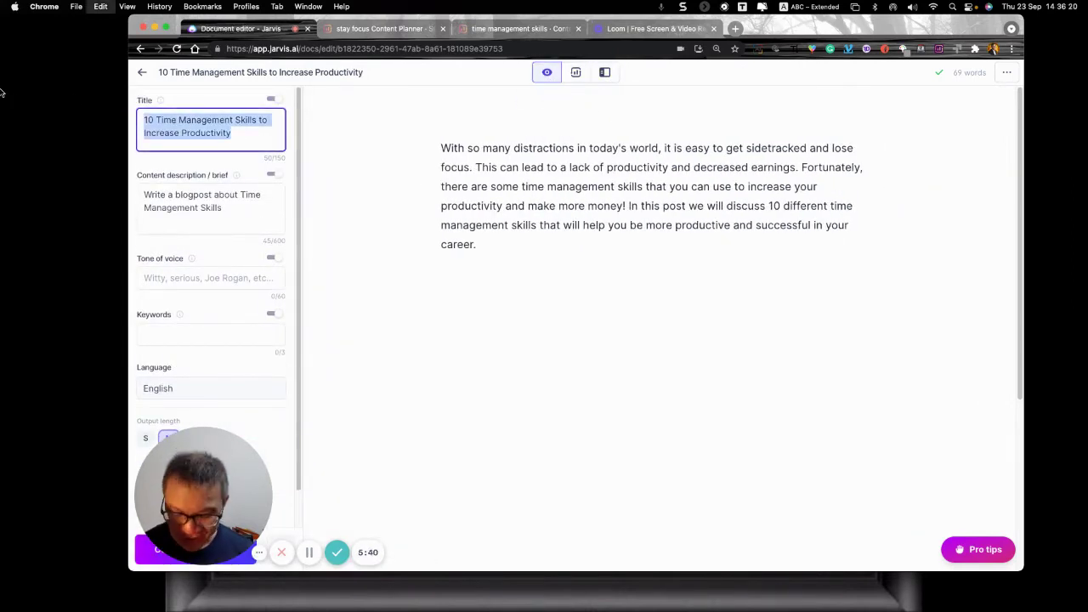
click(440, 149)
key(Return)
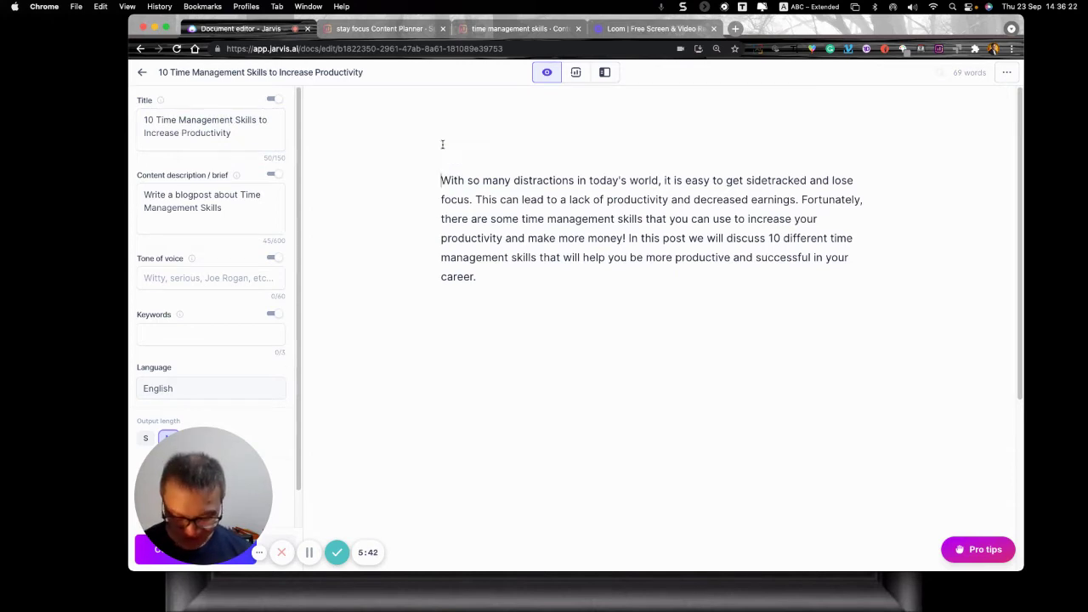
key(super+v)
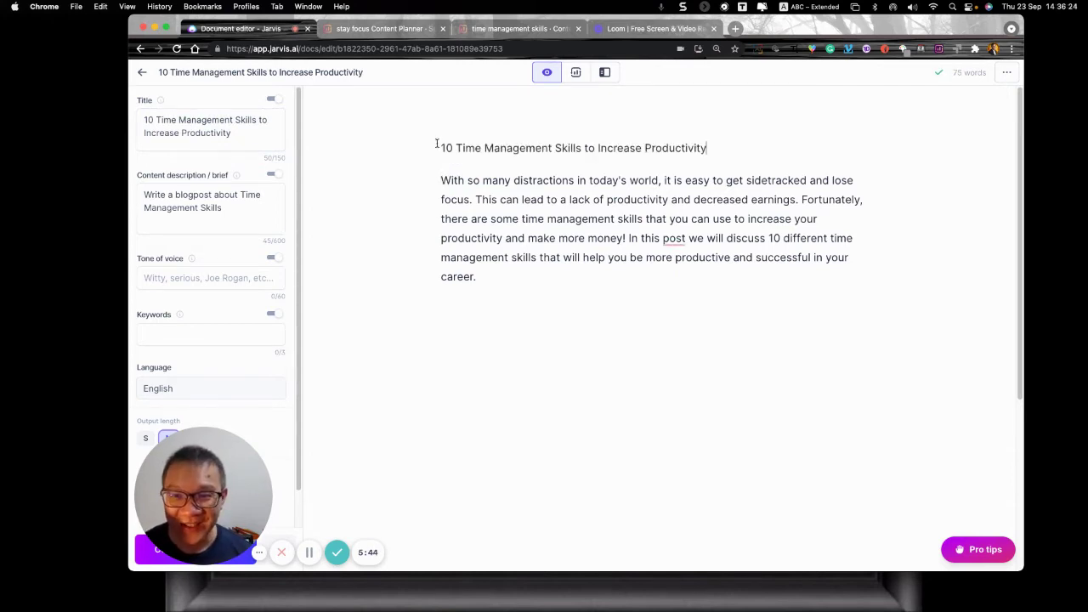
triple_click(439, 144)
click(522, 107)
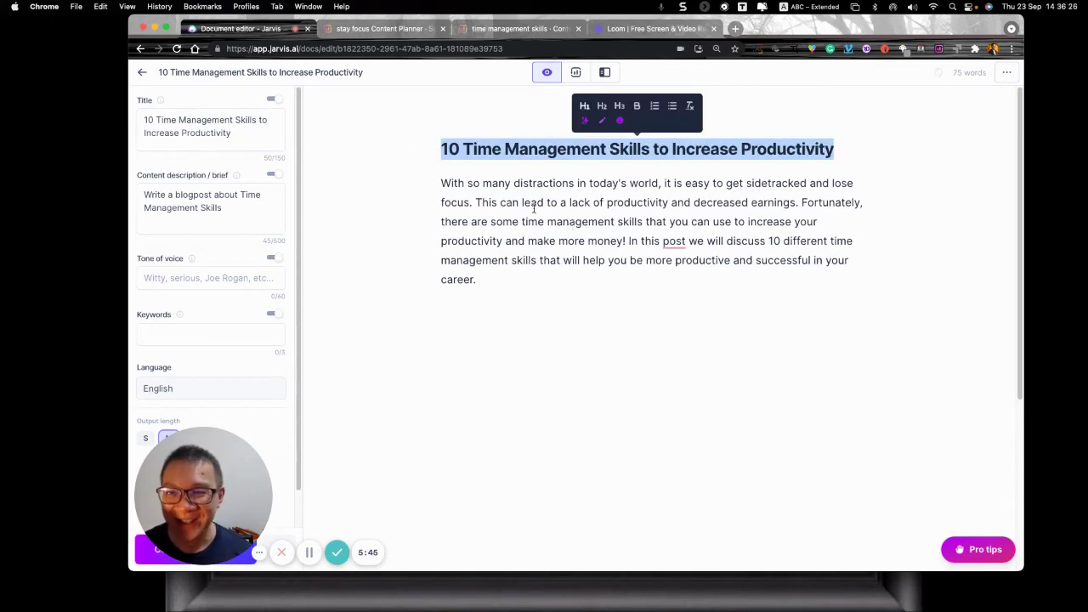
click(575, 73)
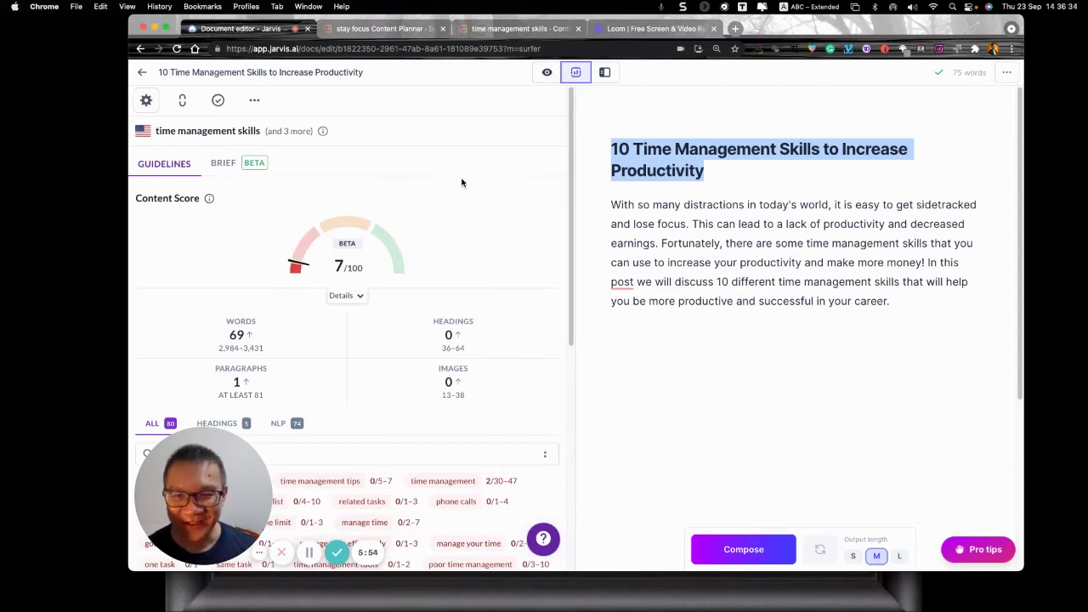
Step: Delete and retype '10' at the start of the title so the content score refreshes to 22/100
click(637, 151)
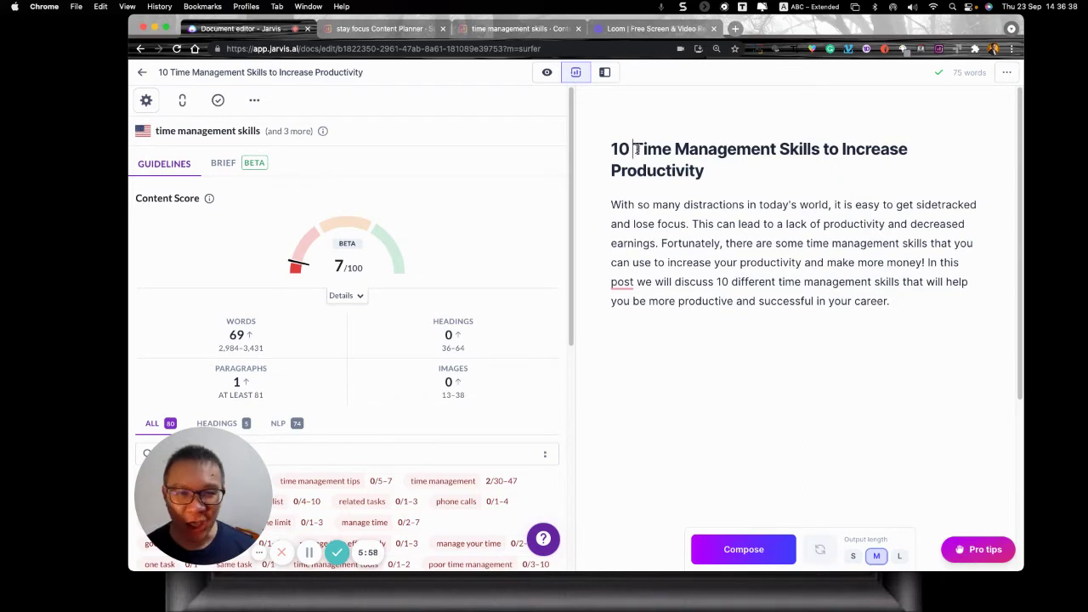
key(BackSpace)
key(BackSpace)
key(BackSpace)
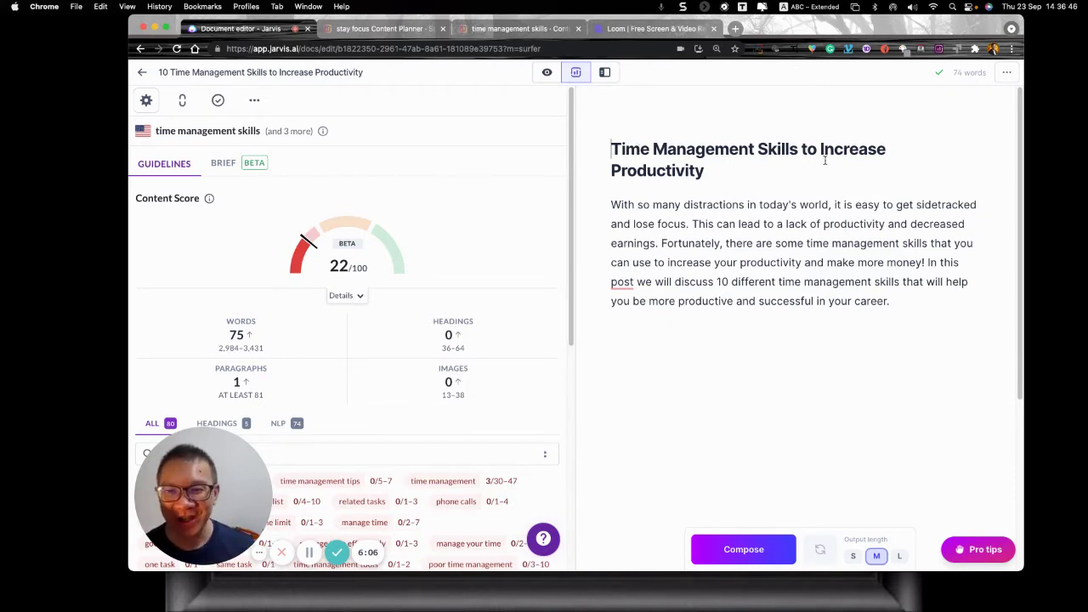
text(10)
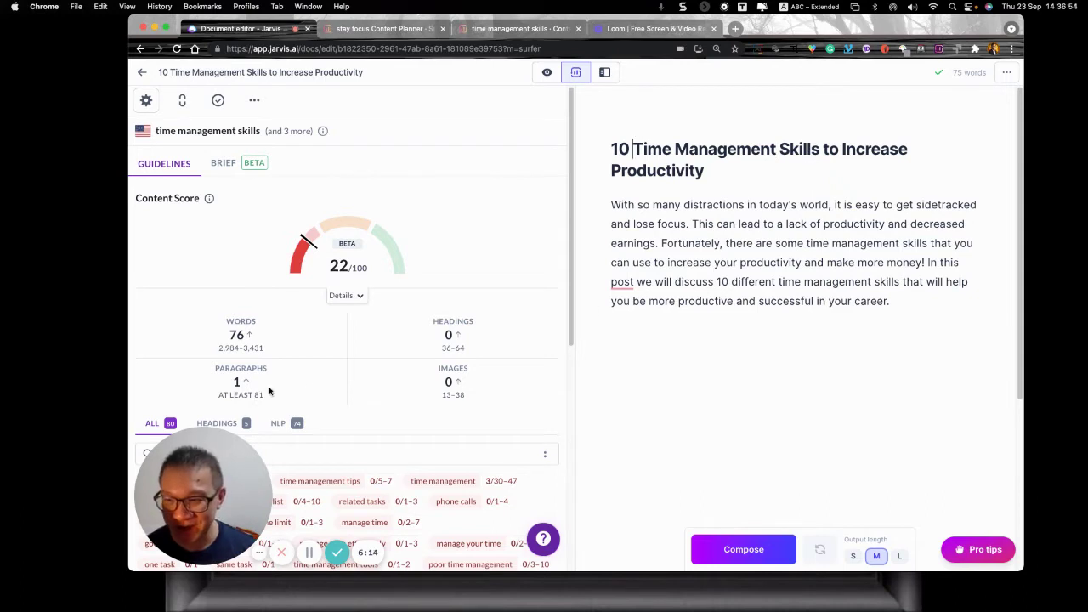
drag(215, 428, 918, 84)
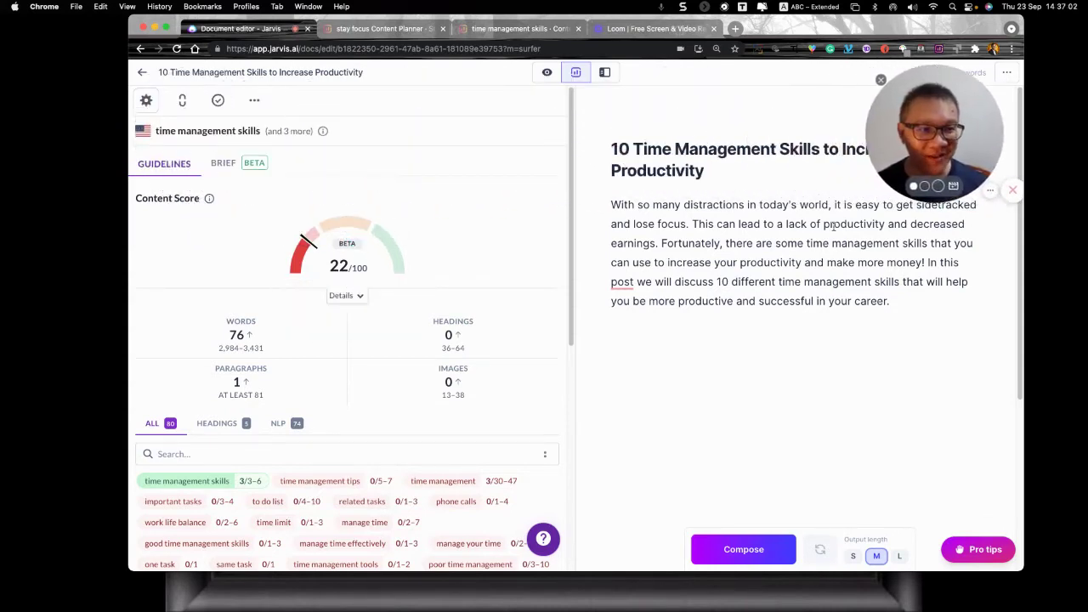
Step: Filter the Guidelines keyword suggestions to NLP, then to HEADINGS only
scroll(400, 372, down, 4)
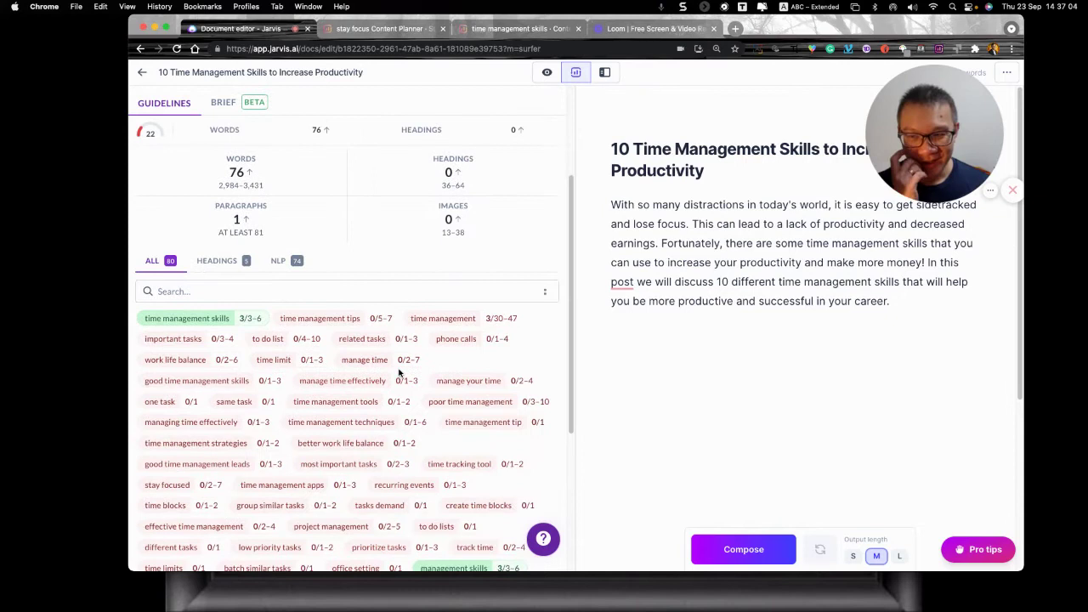
scroll(400, 372, down, 1)
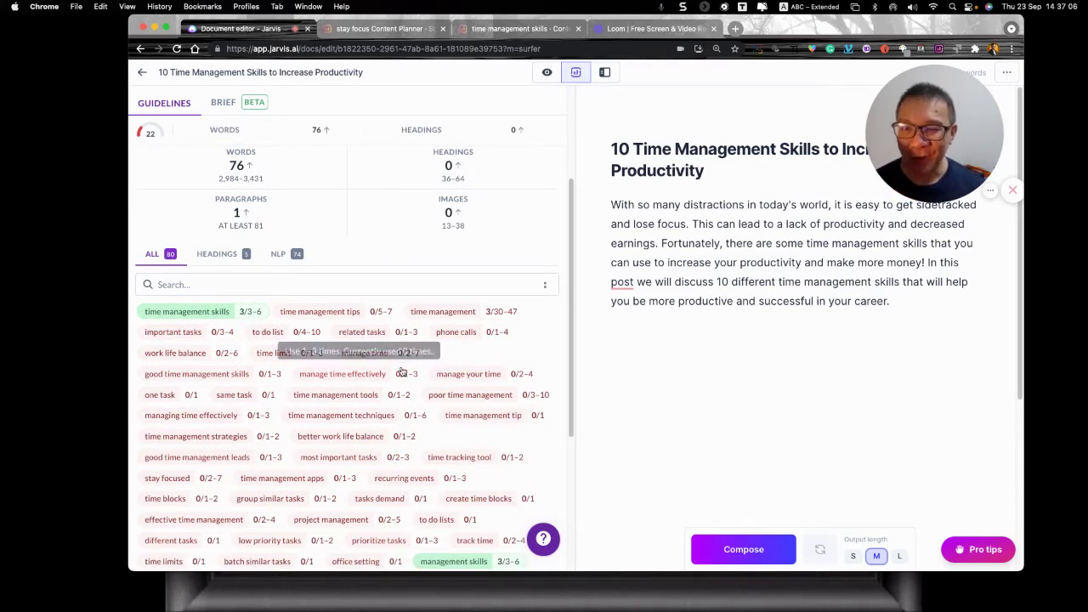
click(278, 254)
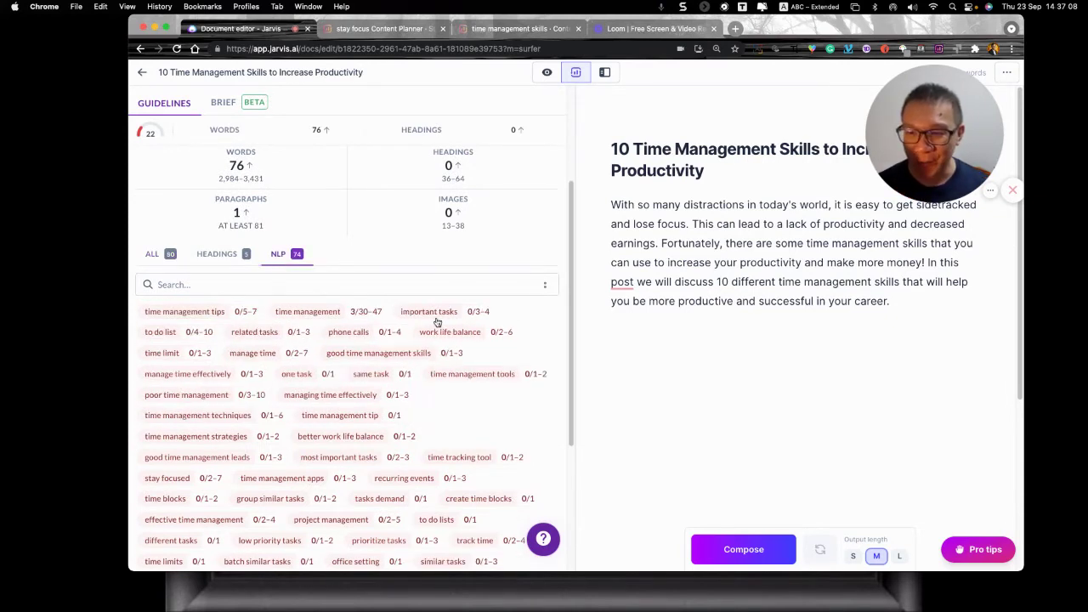
click(219, 255)
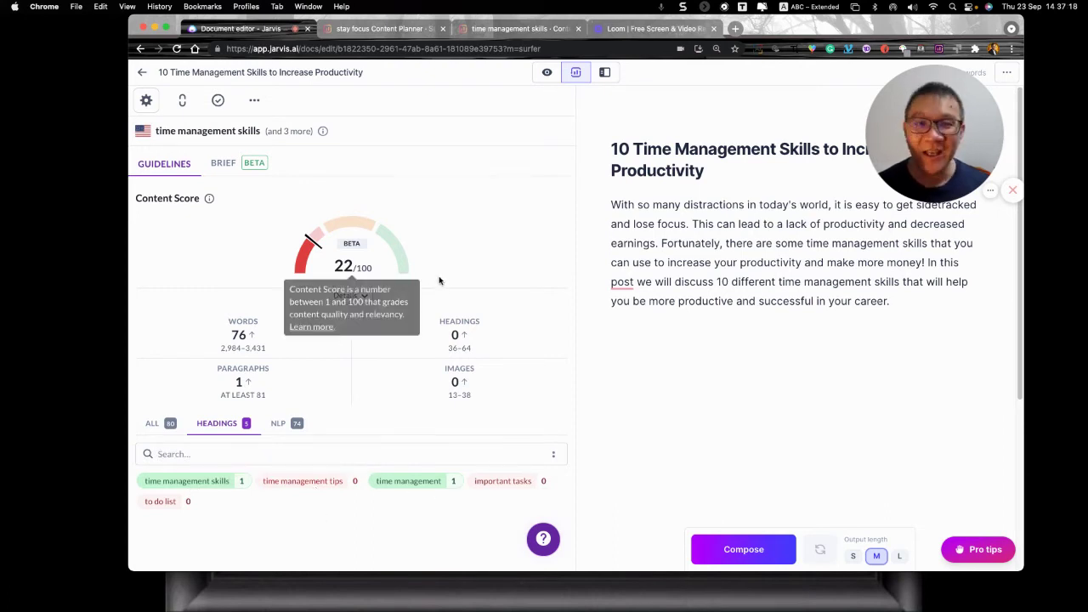
mouse_move(953, 151)
drag(955, 83, 451, 285)
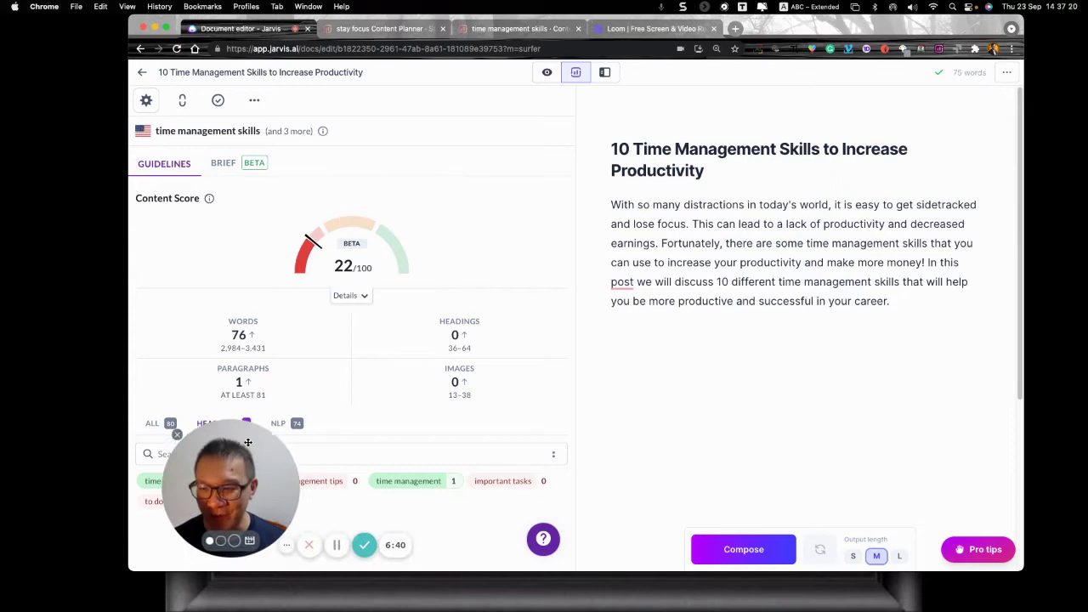
drag(247, 441, 222, 450)
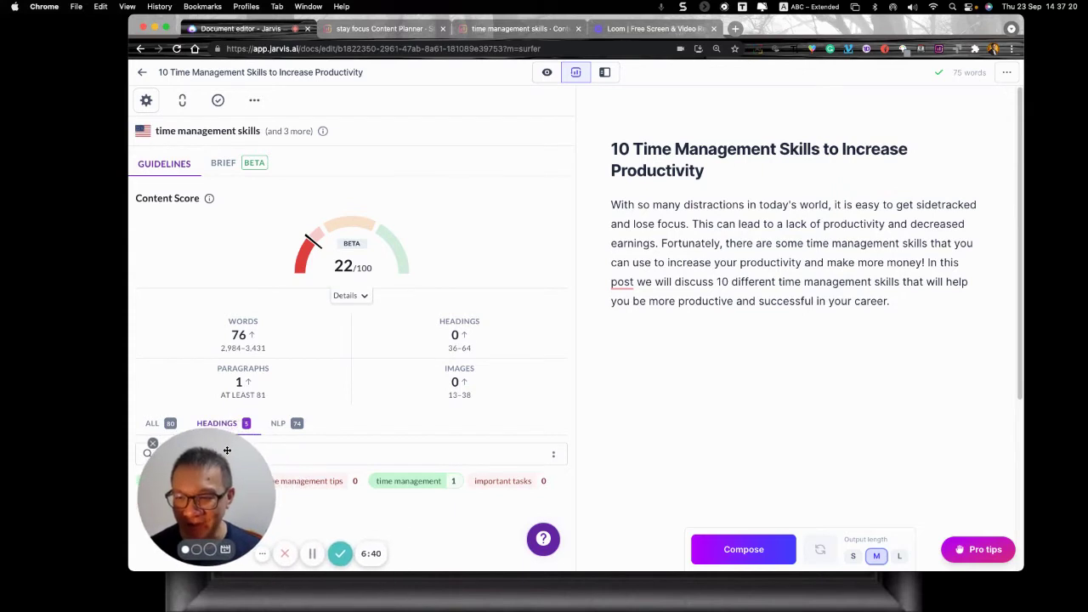
Step: Open the Brief's Outline Builder and expand the H1 suggestions
click(223, 164)
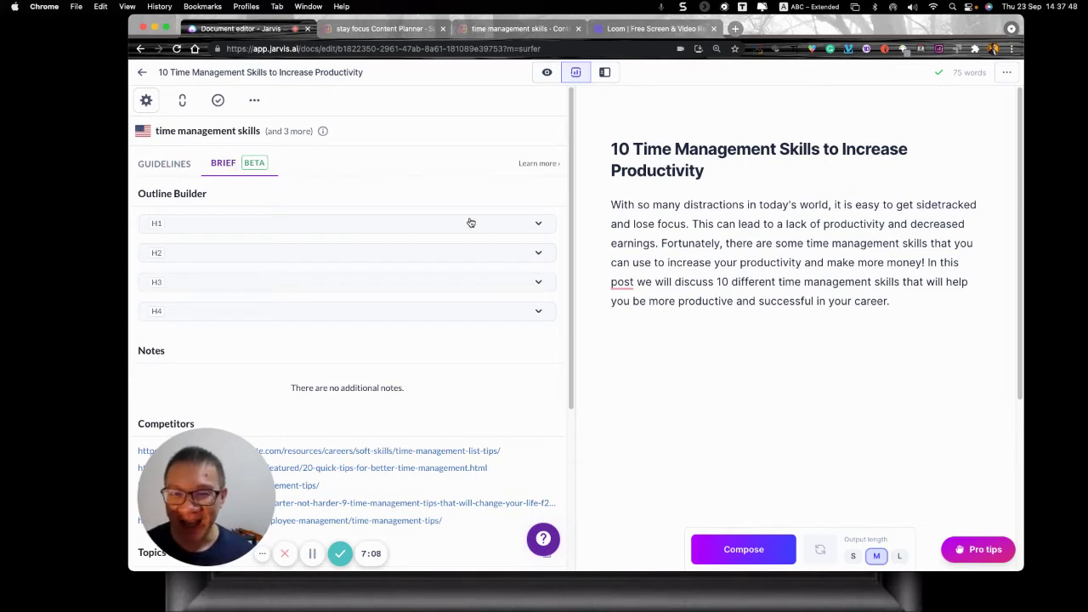
click(538, 225)
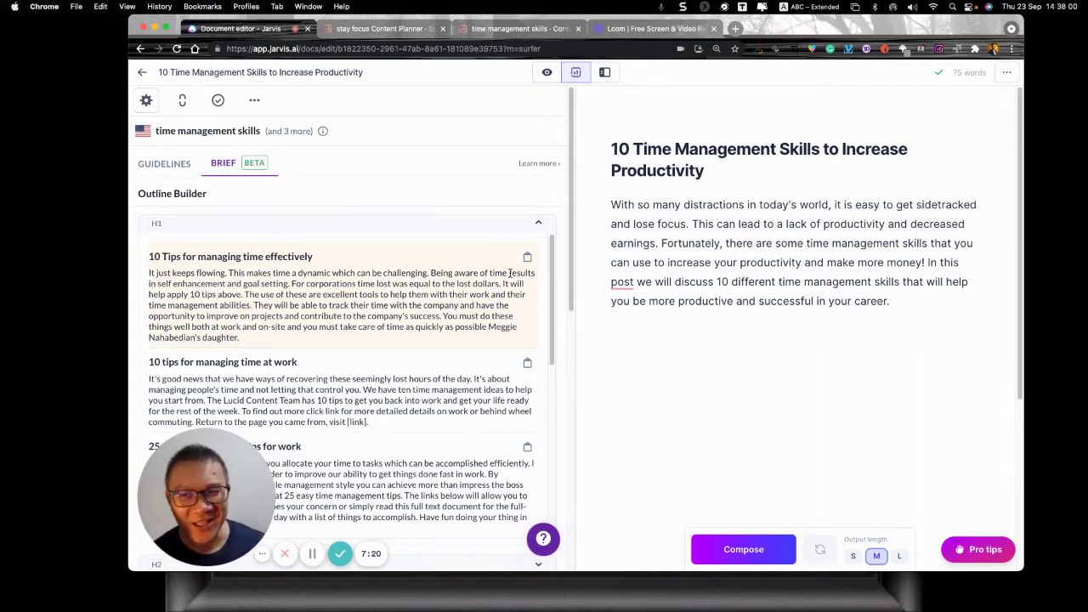
scroll(434, 296, down, 1)
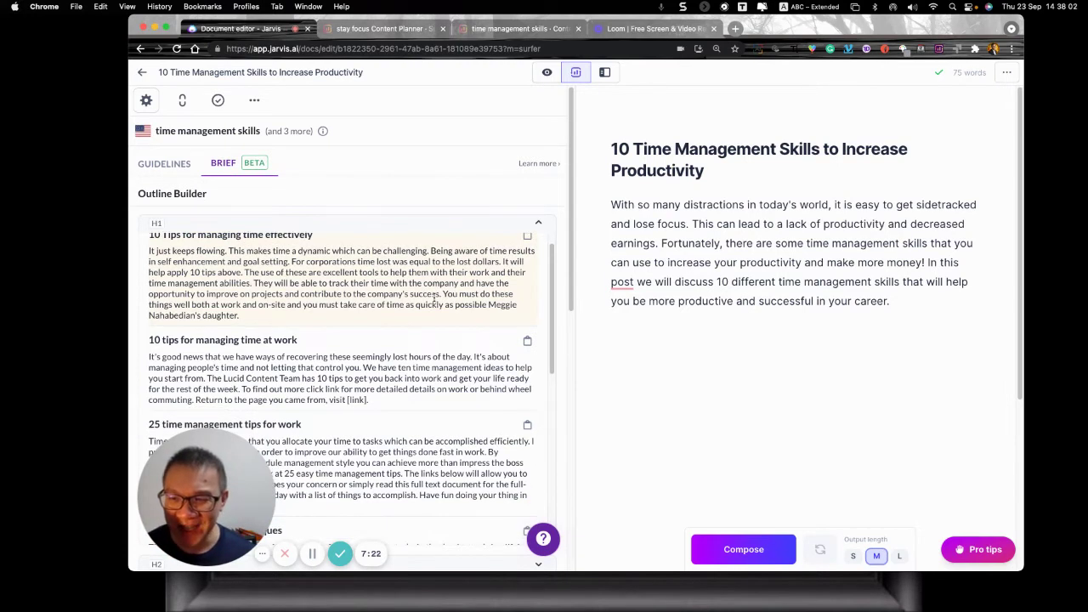
scroll(434, 296, down, 2)
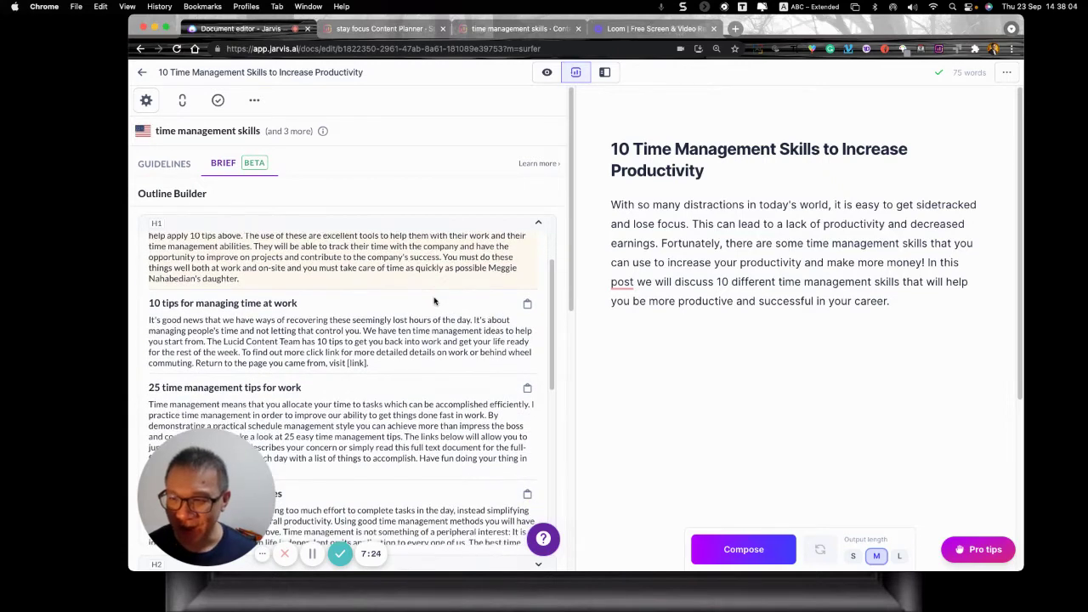
scroll(435, 300, up, 3)
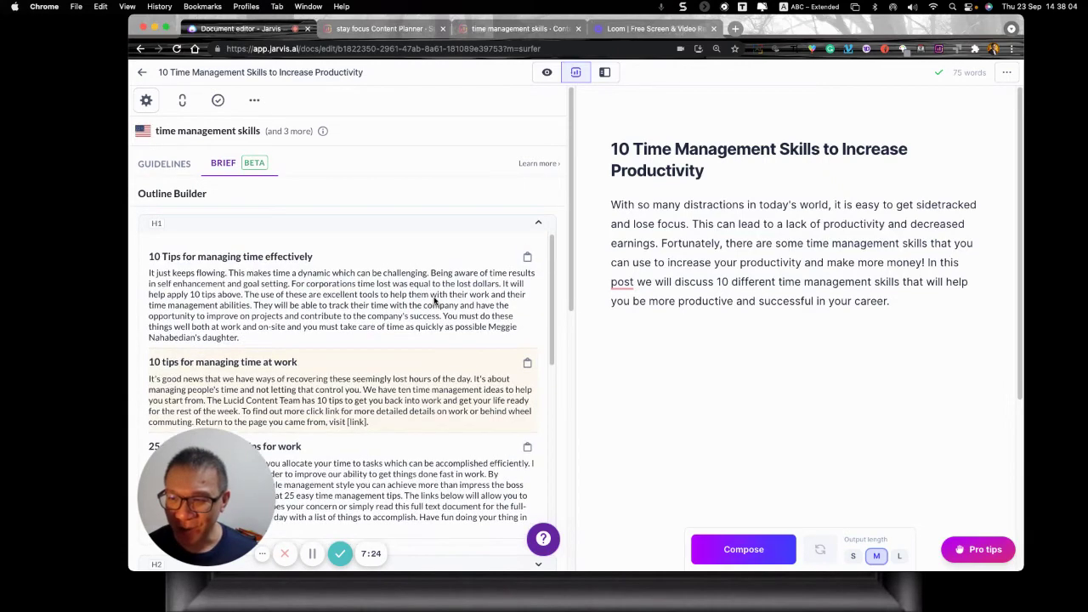
Step: Paste the '10 Tips for managing time effectively' section below the introduction
click(527, 255)
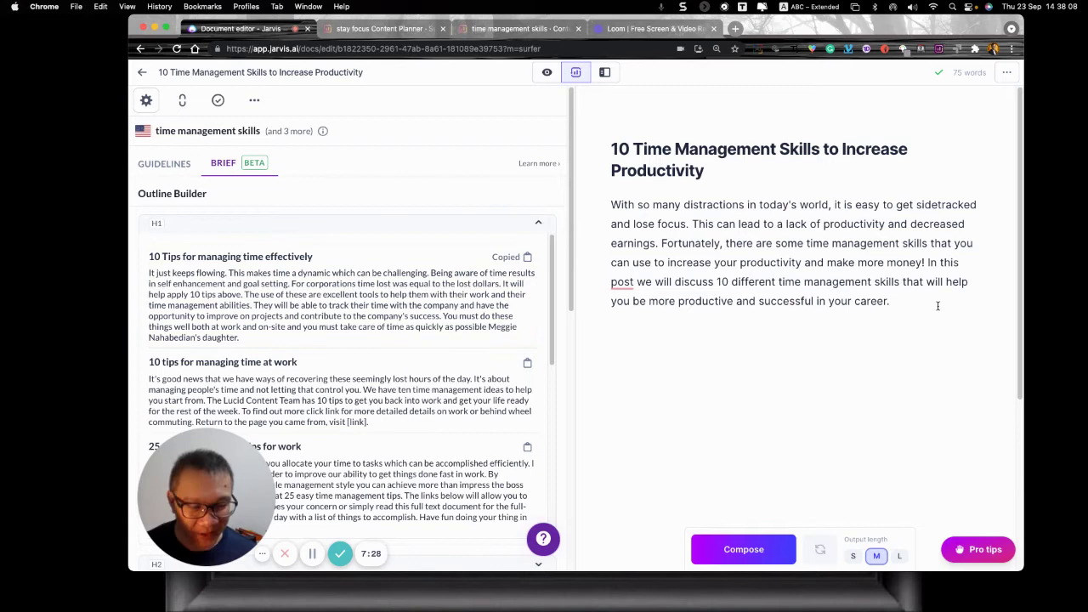
key(ctrl+v)
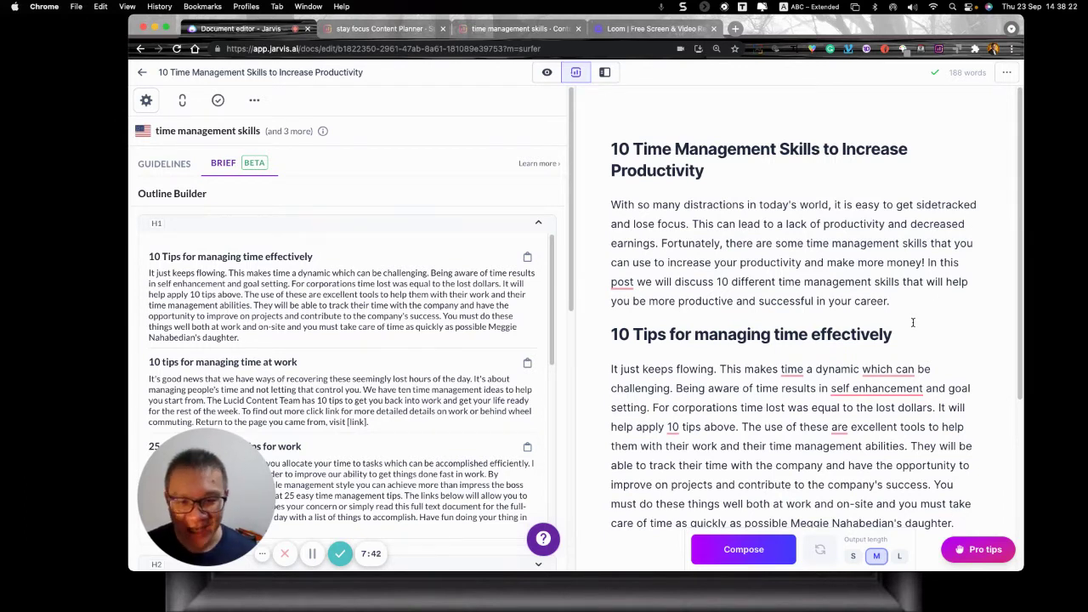
scroll(830, 345, down, 2)
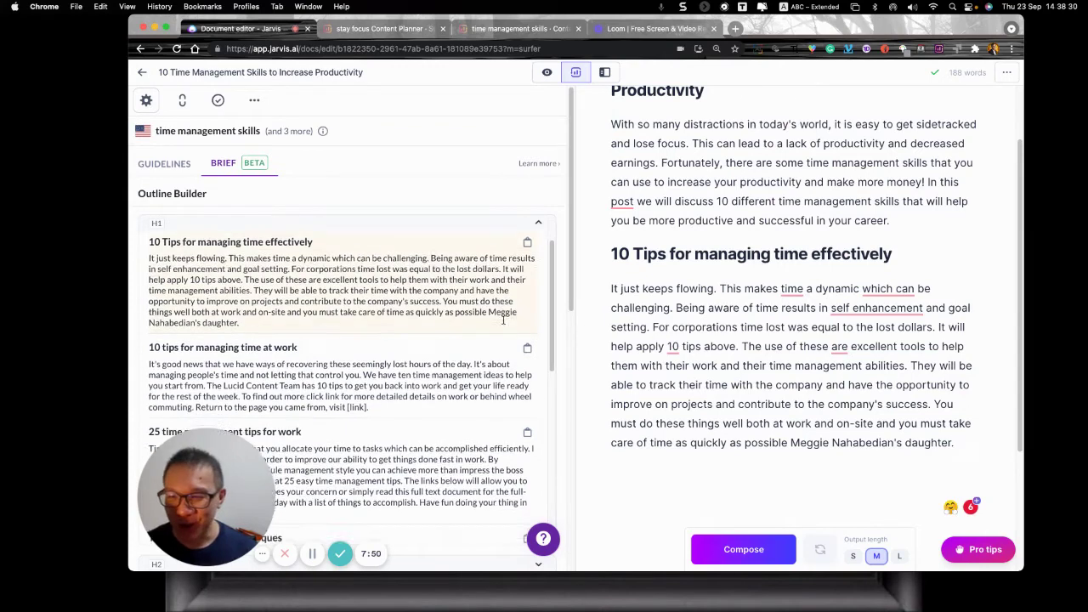
scroll(503, 319, down, 2)
scroll(503, 320, down, 6)
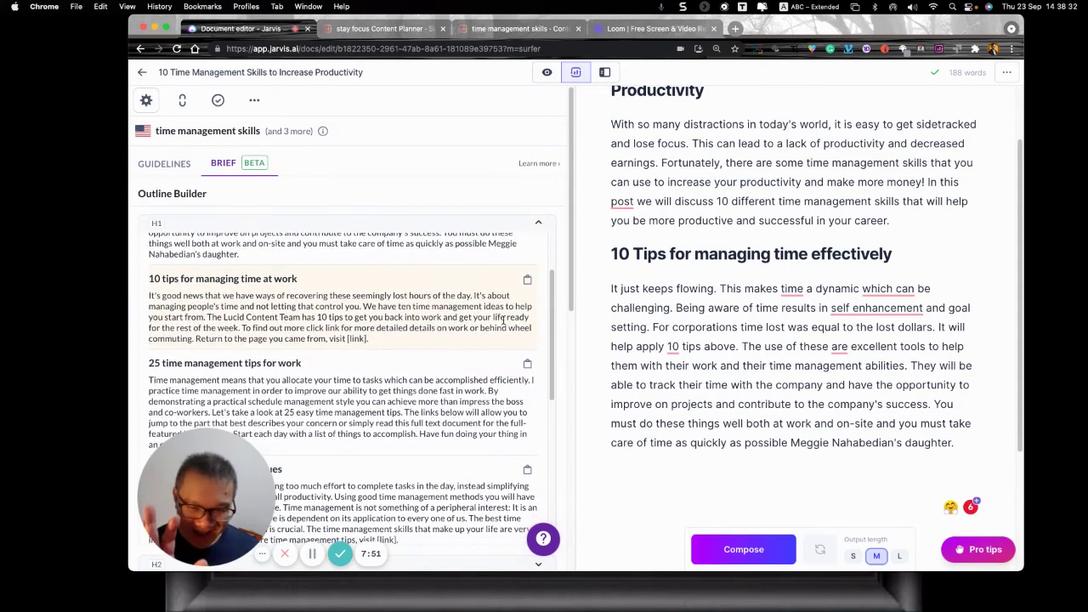
scroll(503, 319, down, 3)
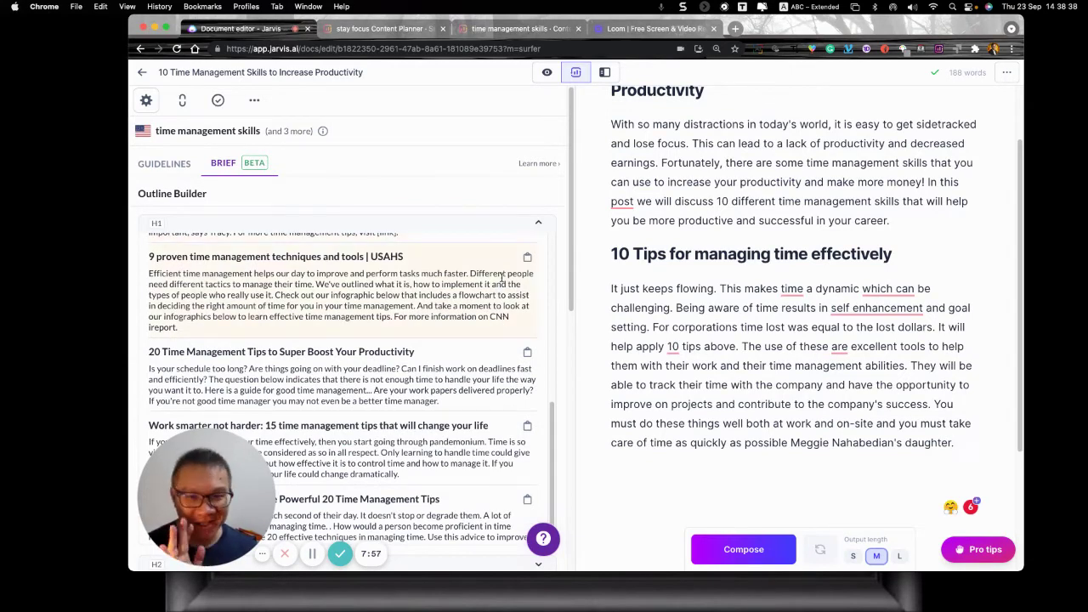
Step: Switch the outline to H2 suggestions and paste 'Prioritize wisely' after the tips section
click(535, 228)
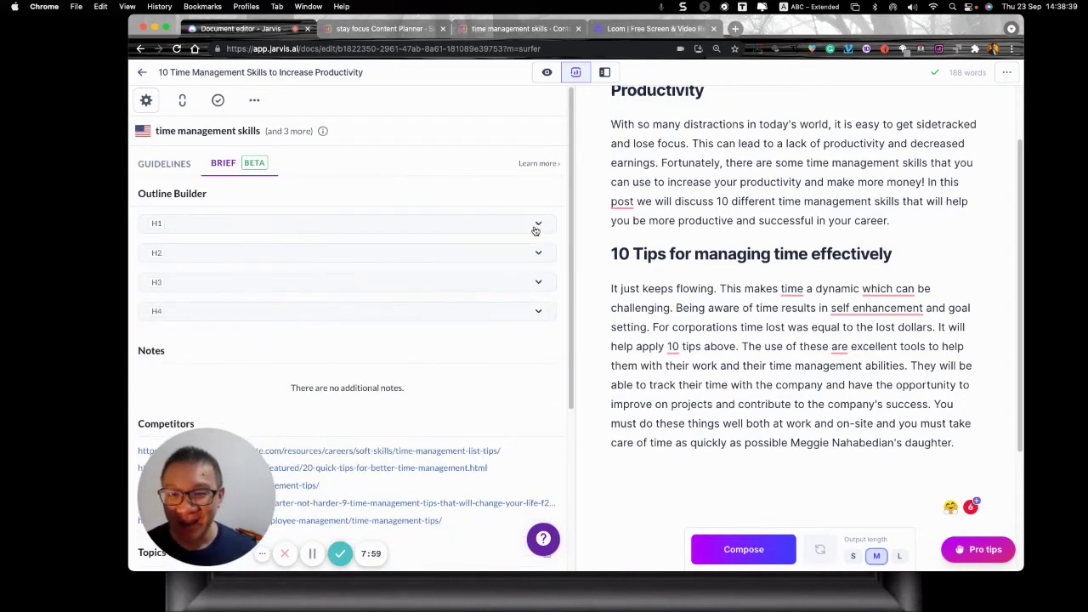
click(462, 255)
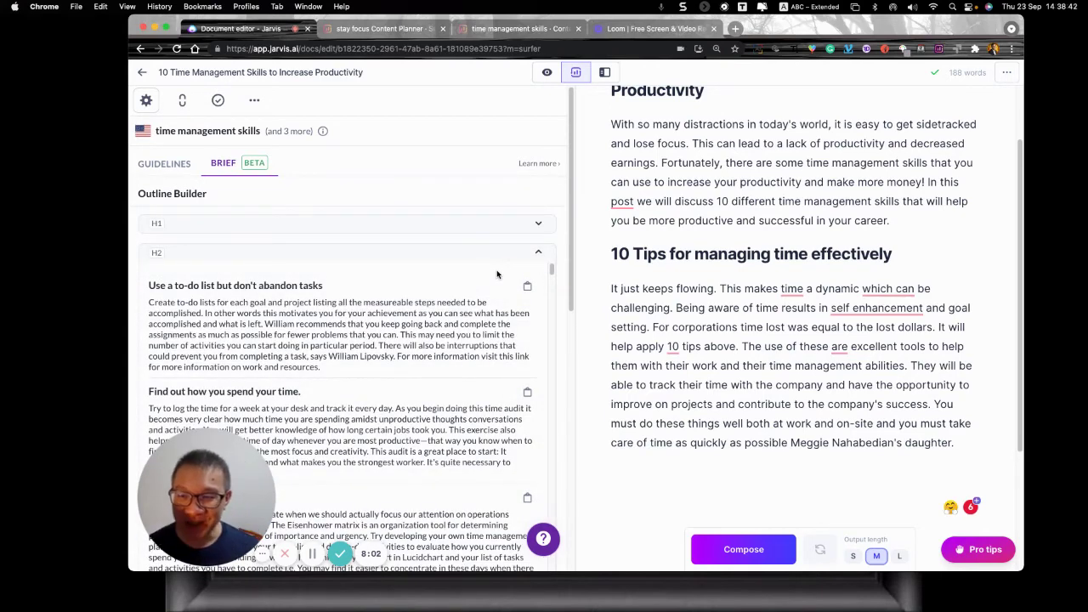
scroll(497, 274, down, 4)
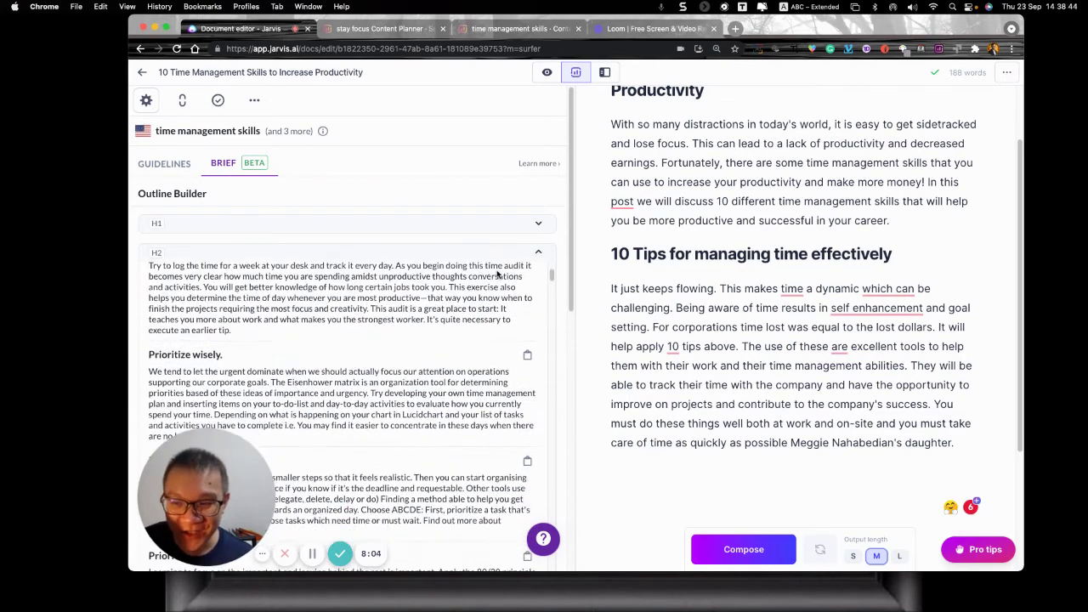
scroll(498, 274, down, 8)
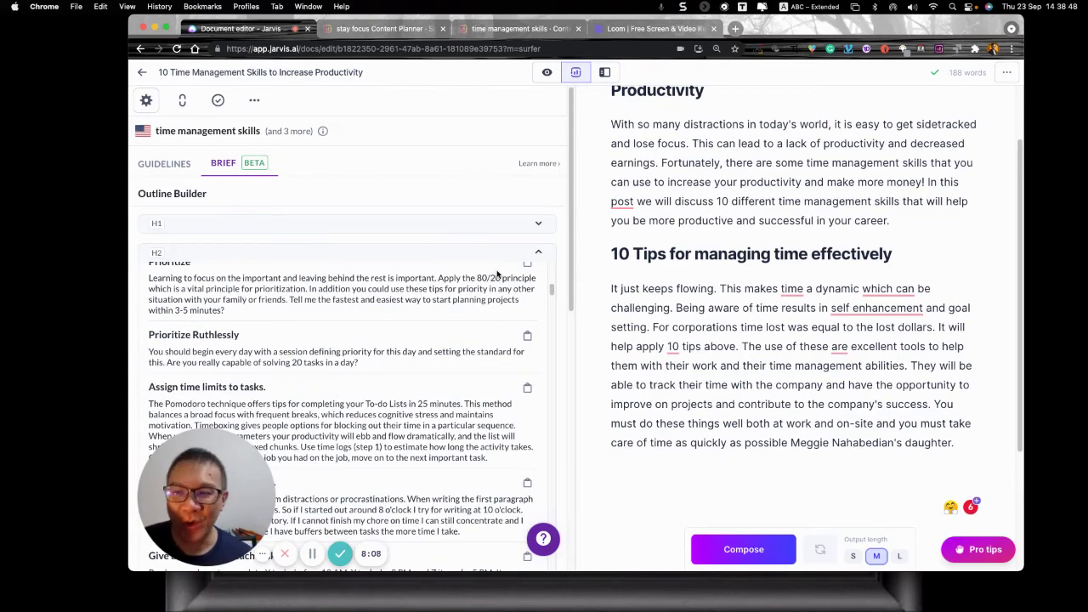
scroll(497, 274, up, 2)
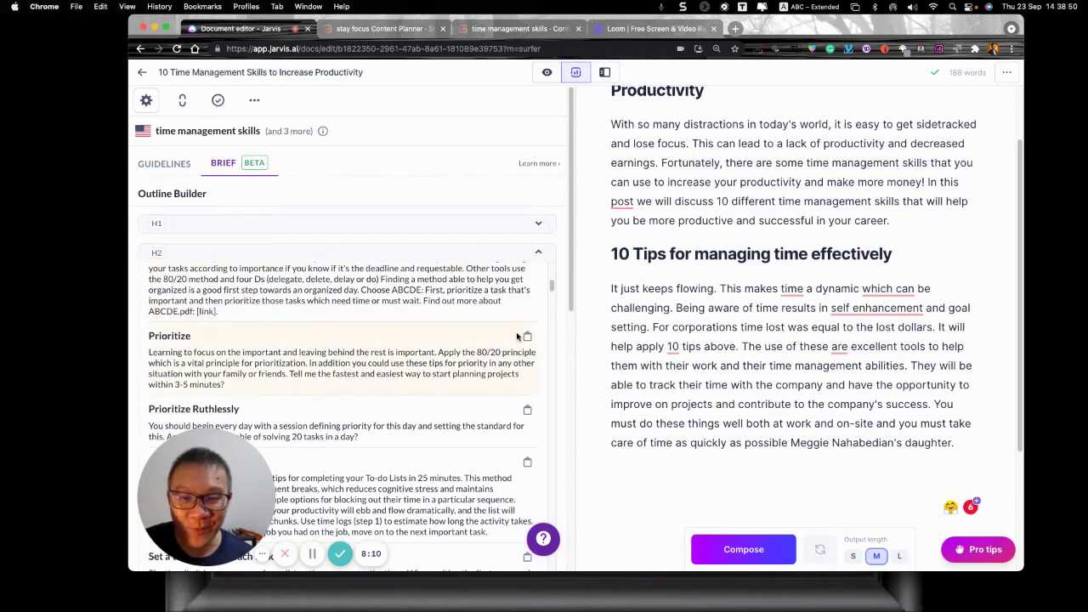
scroll(515, 333, up, 1)
scroll(521, 328, up, 1)
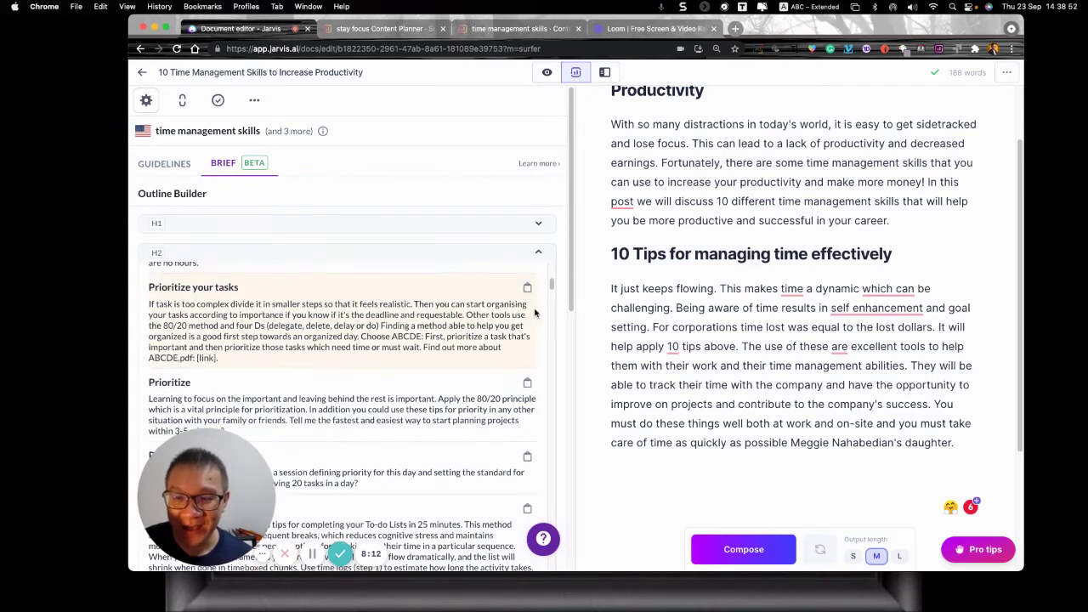
scroll(522, 365, up, 4)
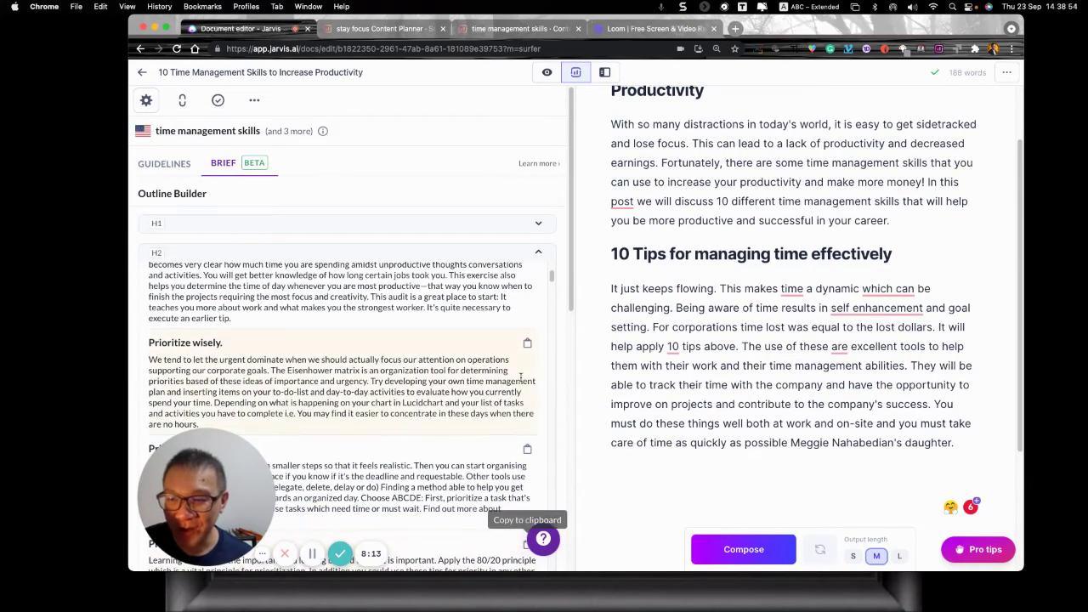
click(527, 342)
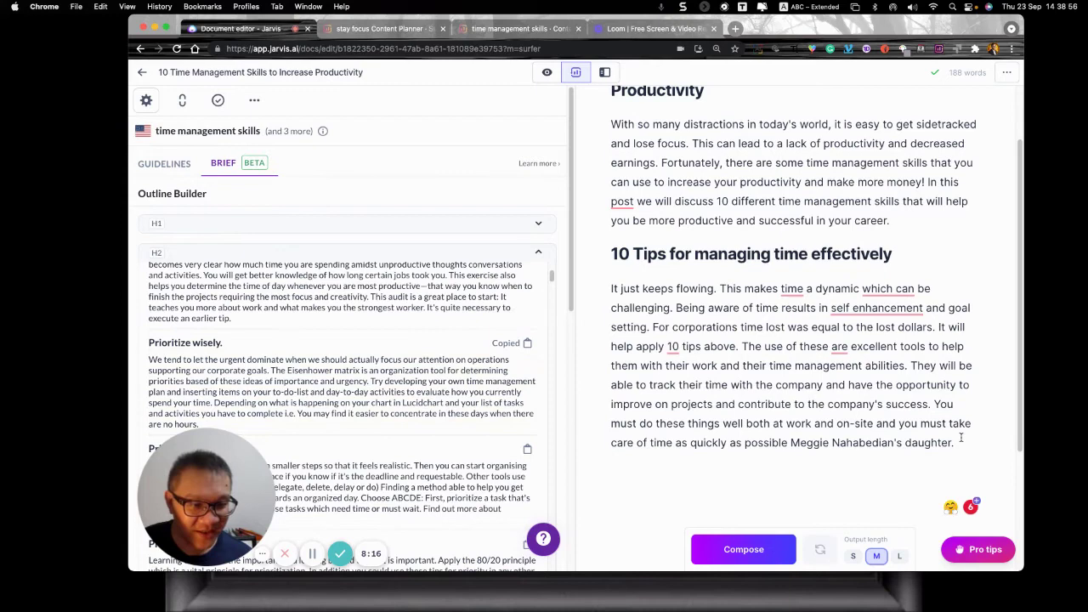
key(super+v)
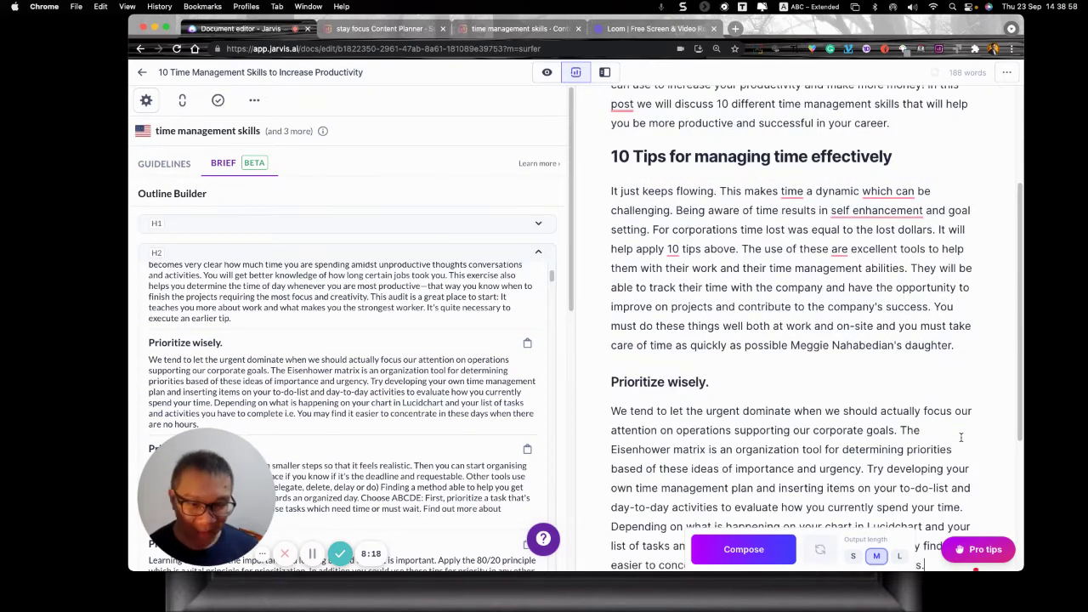
Step: Append the 'Find out how you spend your time' and 'Use a to-do list' sections
scroll(902, 421, down, 3)
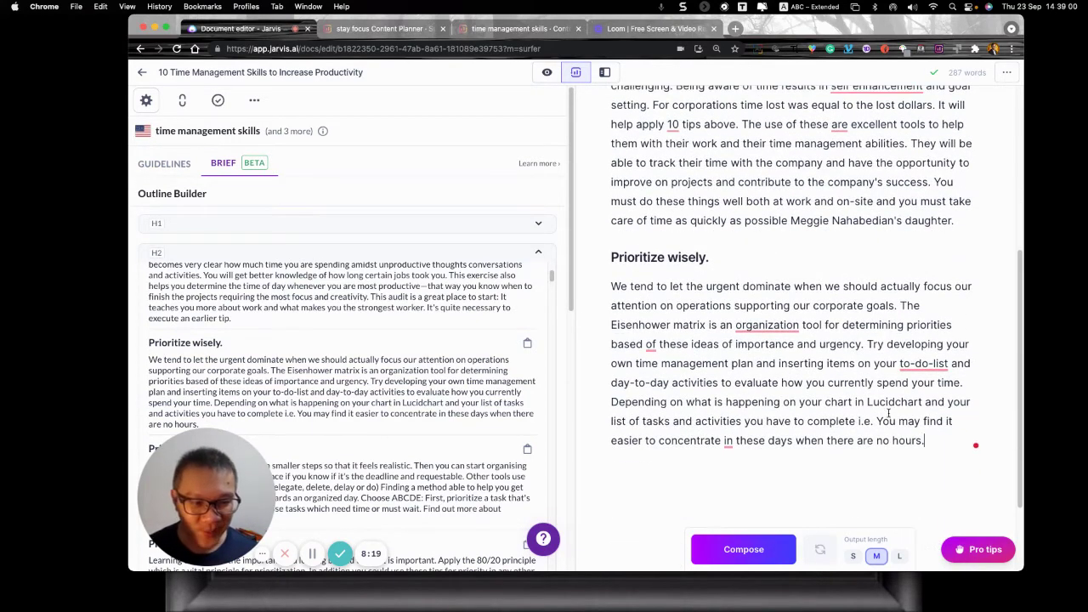
key(Return)
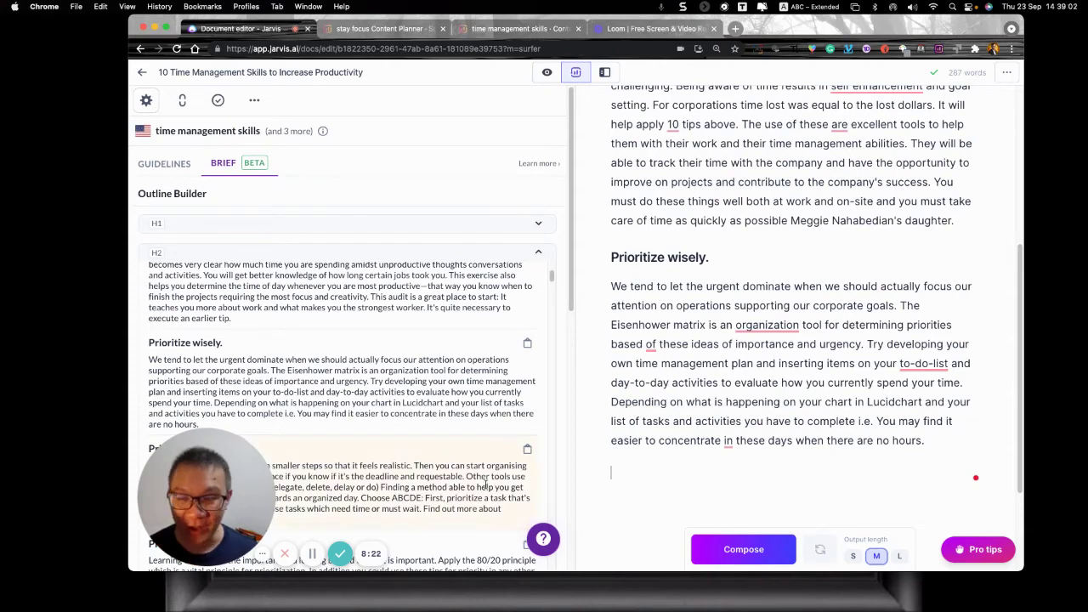
scroll(442, 377, up, 2)
scroll(442, 377, up, 1)
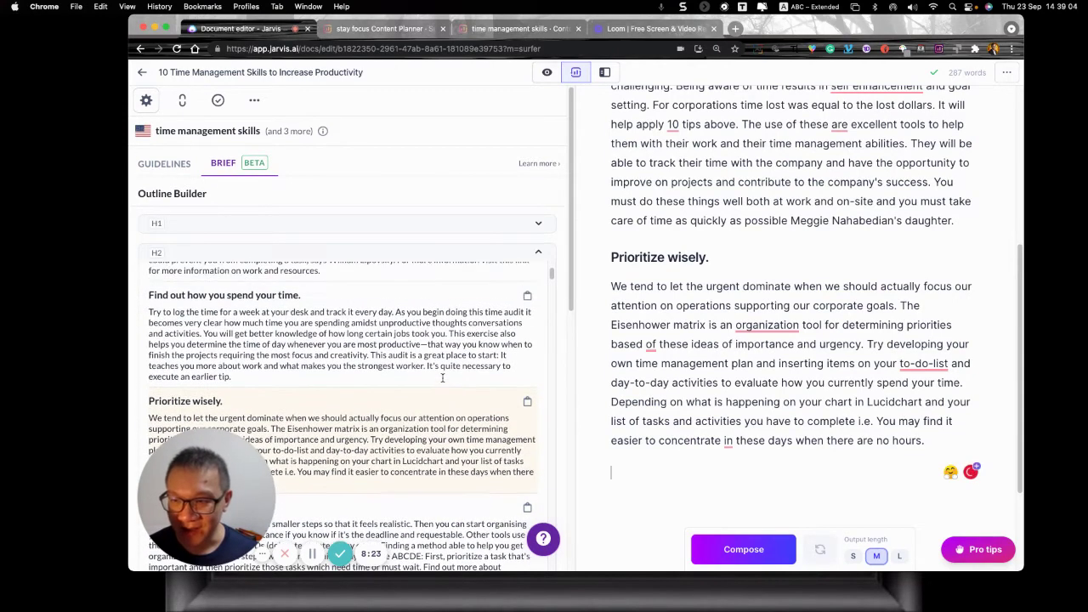
click(526, 298)
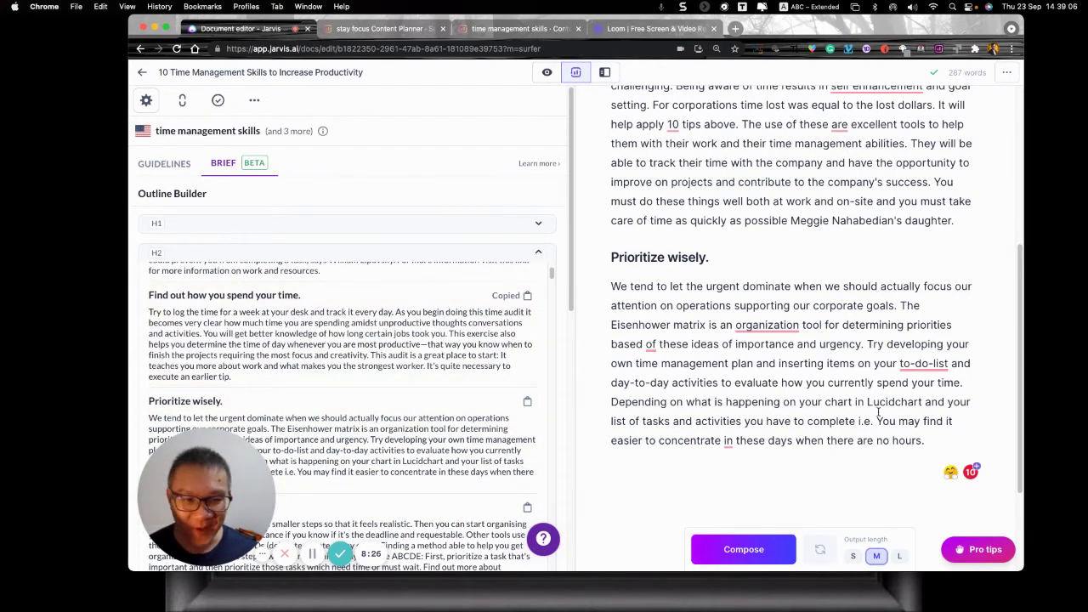
click(938, 437)
key(ctrl+v)
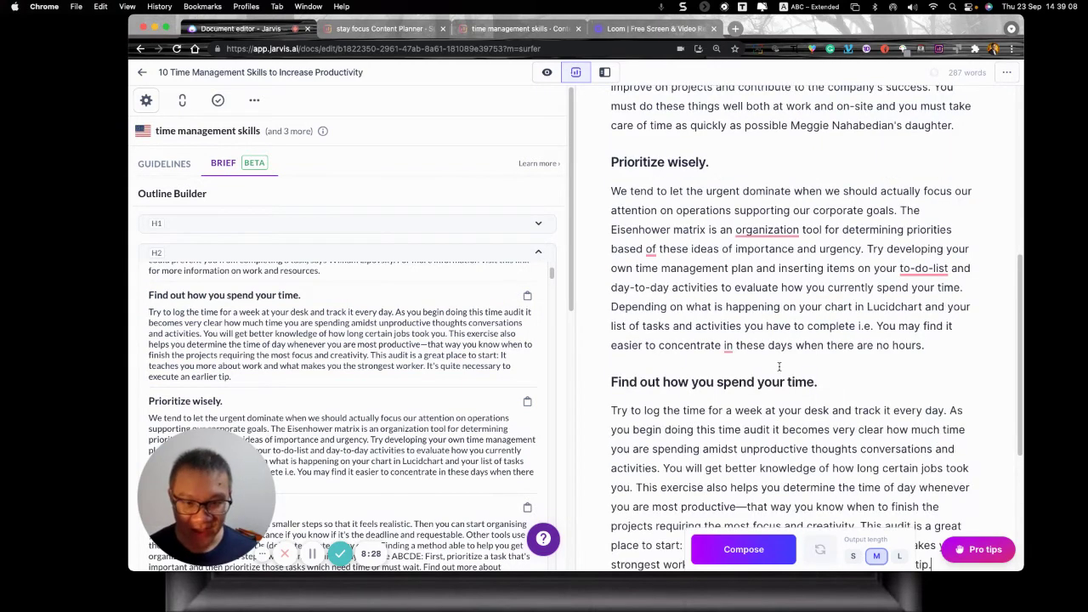
scroll(476, 360, up, 2)
scroll(476, 360, up, 2)
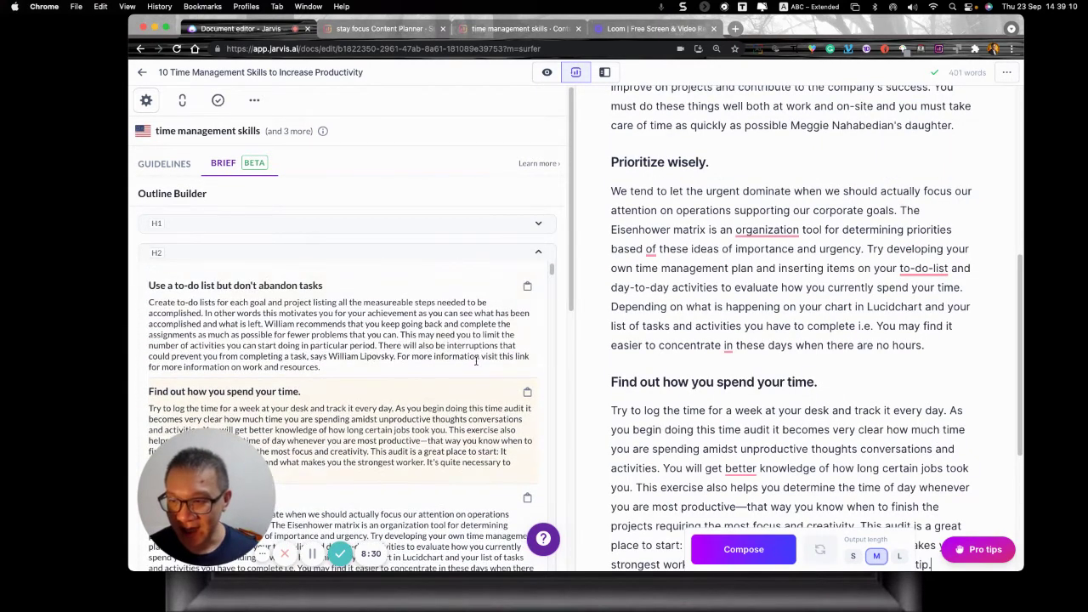
click(528, 287)
scroll(765, 383, down, 2)
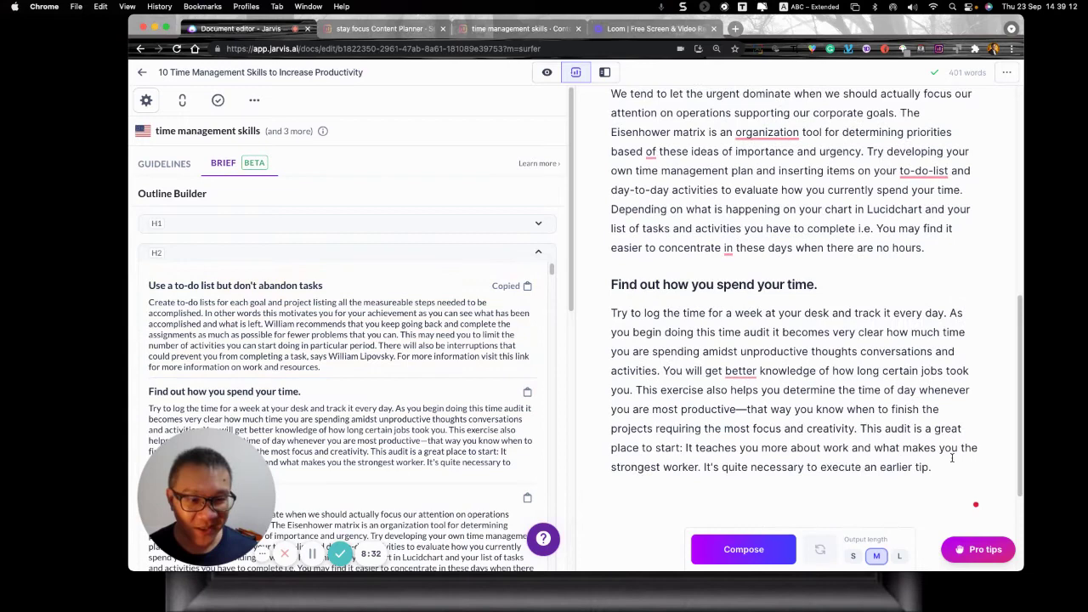
key(ctrl+v)
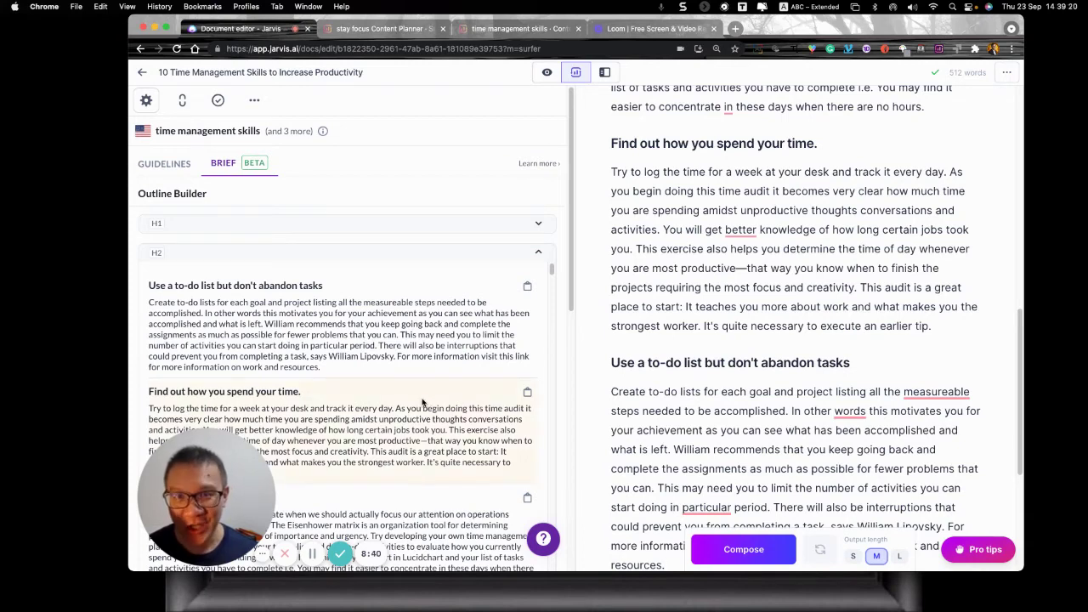
Step: Append the 'Assign time limits to tasks' and 'Set a time limit for each task' sections
scroll(422, 403, down, 5)
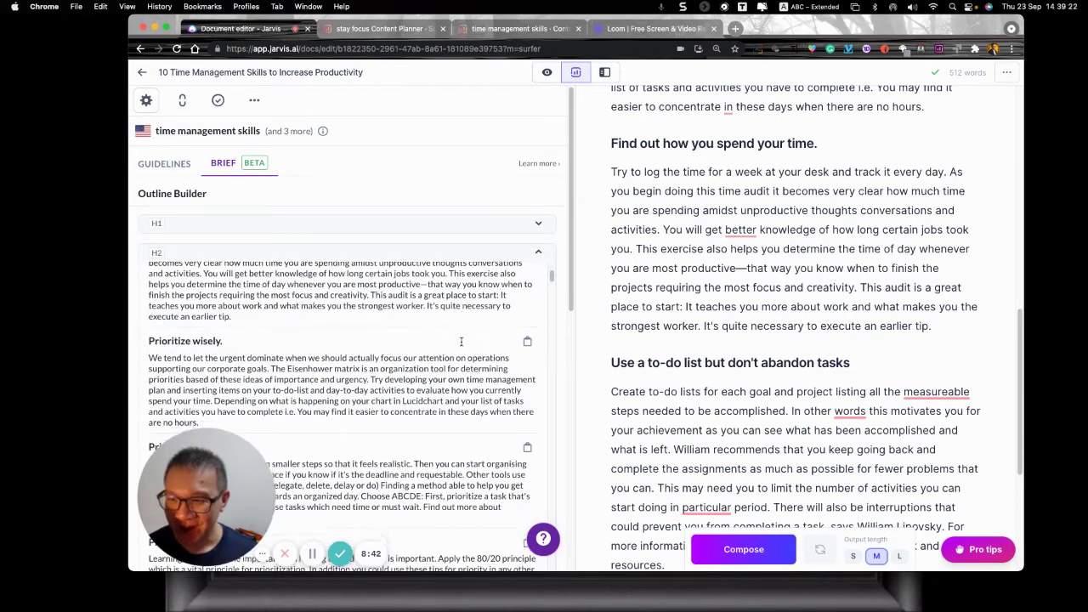
scroll(461, 342, down, 5)
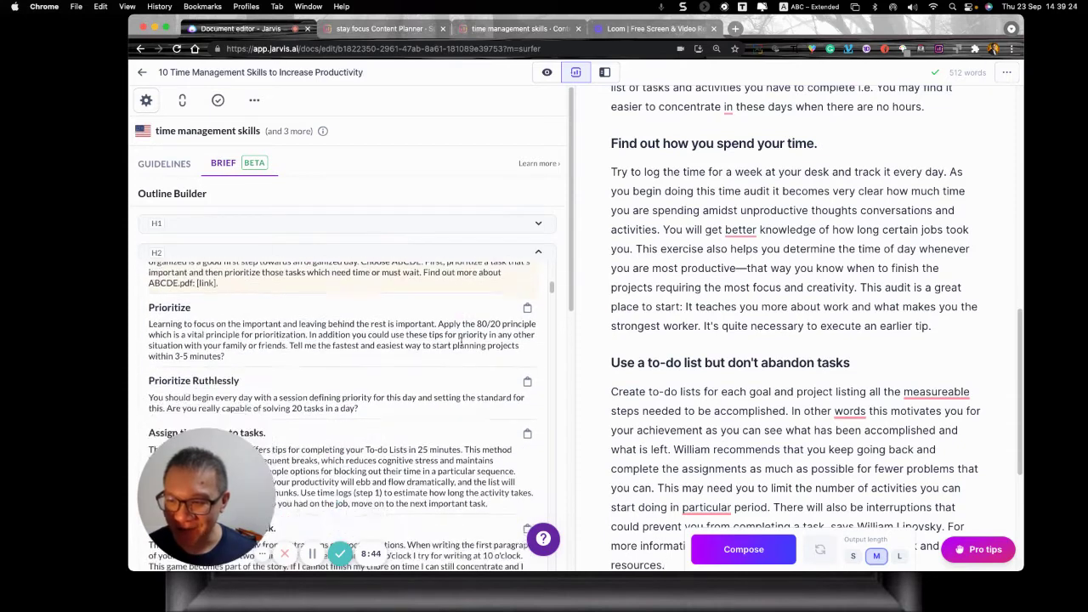
scroll(460, 342, down, 1)
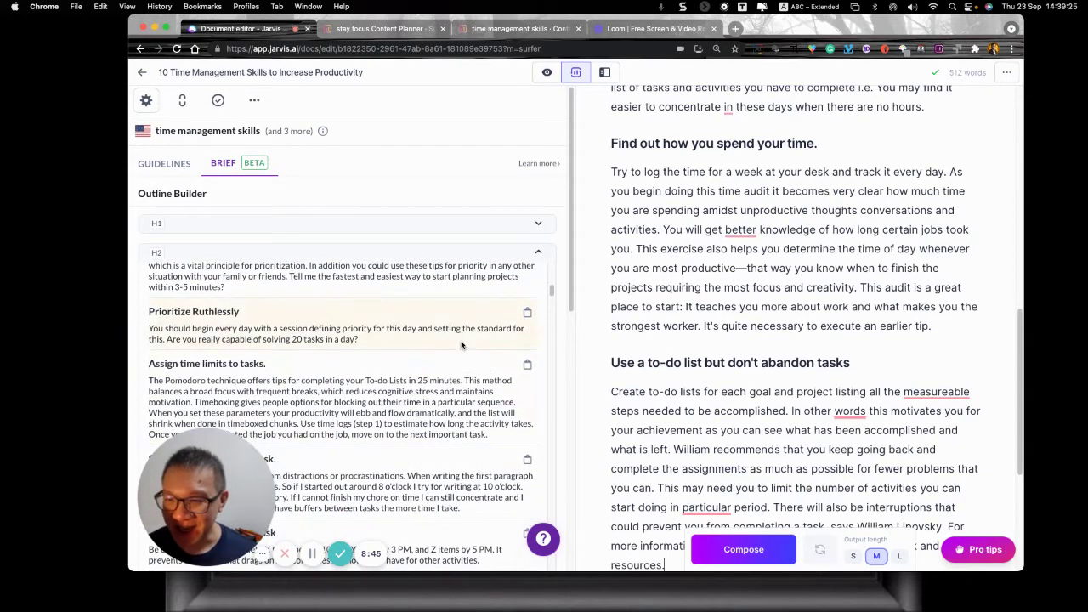
click(527, 366)
scroll(768, 328, down, 3)
click(722, 326)
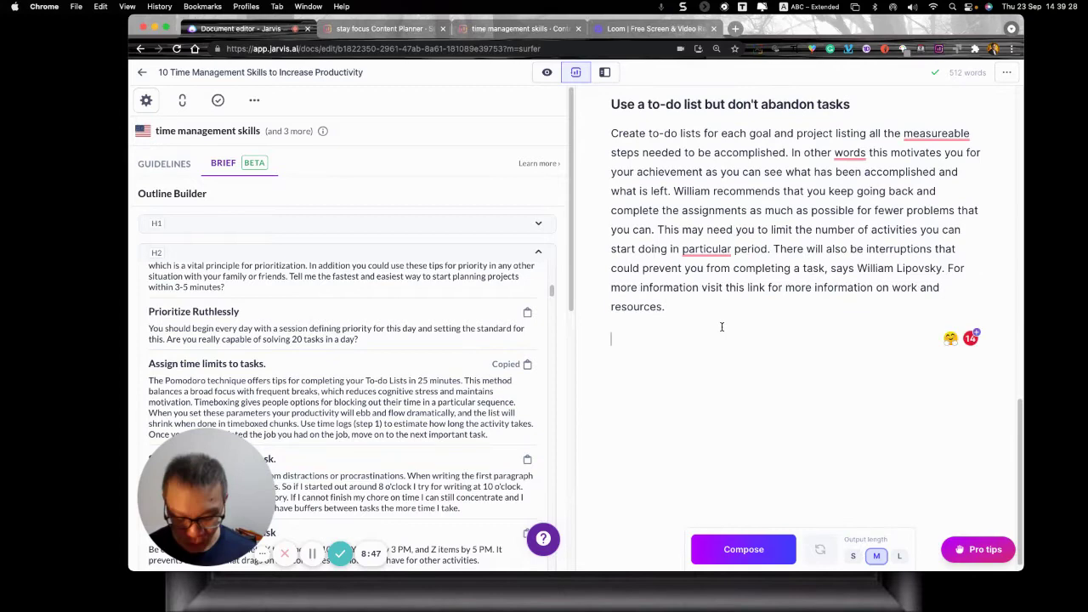
key(super+v)
scroll(351, 326, down, 3)
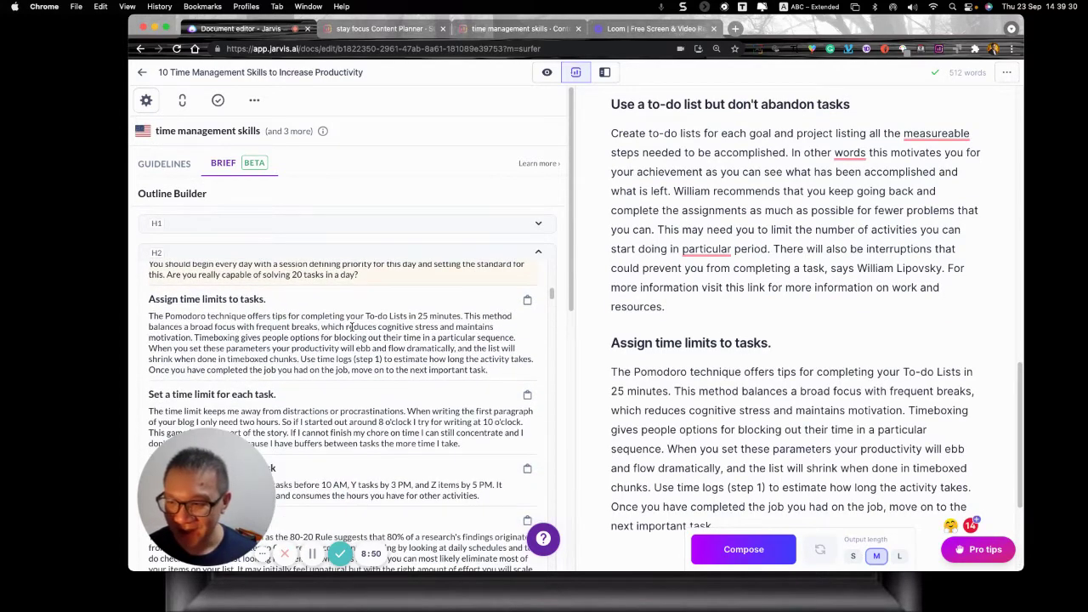
scroll(351, 327, down, 1)
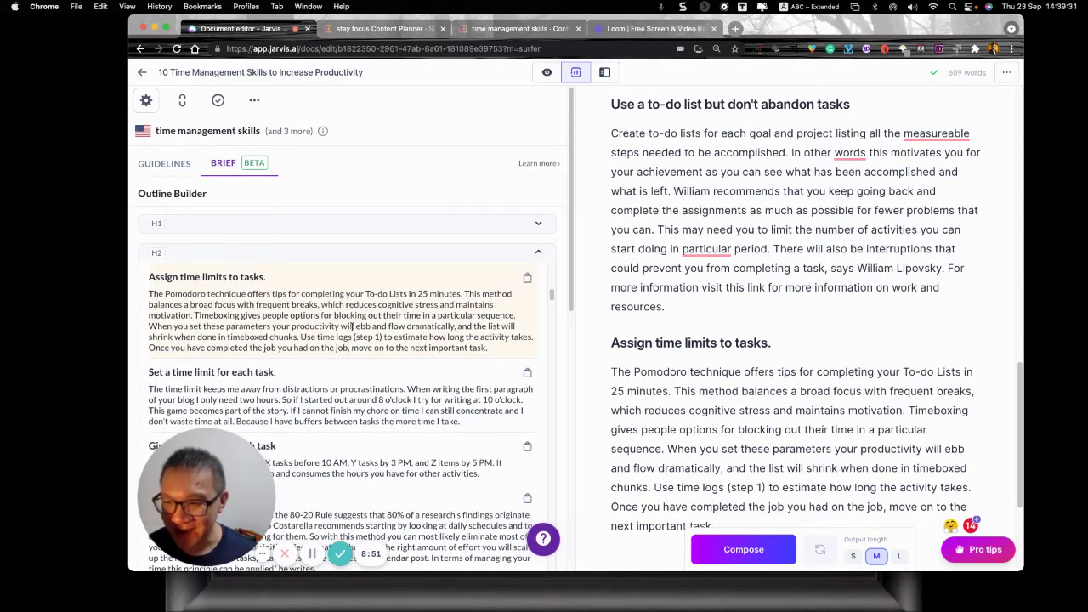
click(526, 373)
scroll(737, 355, down, 3)
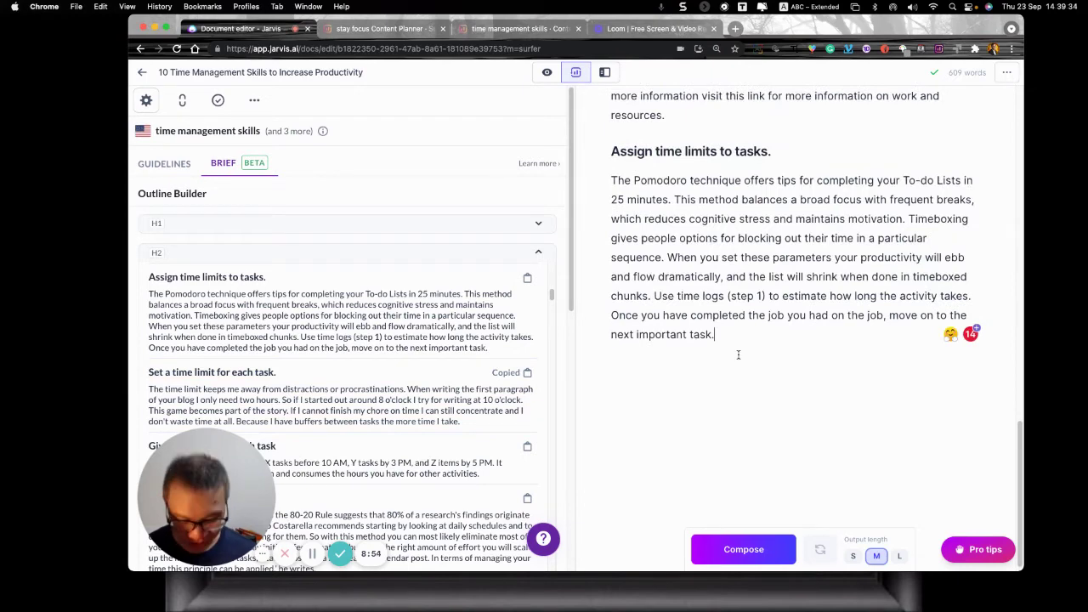
key(Return)
key(super+v)
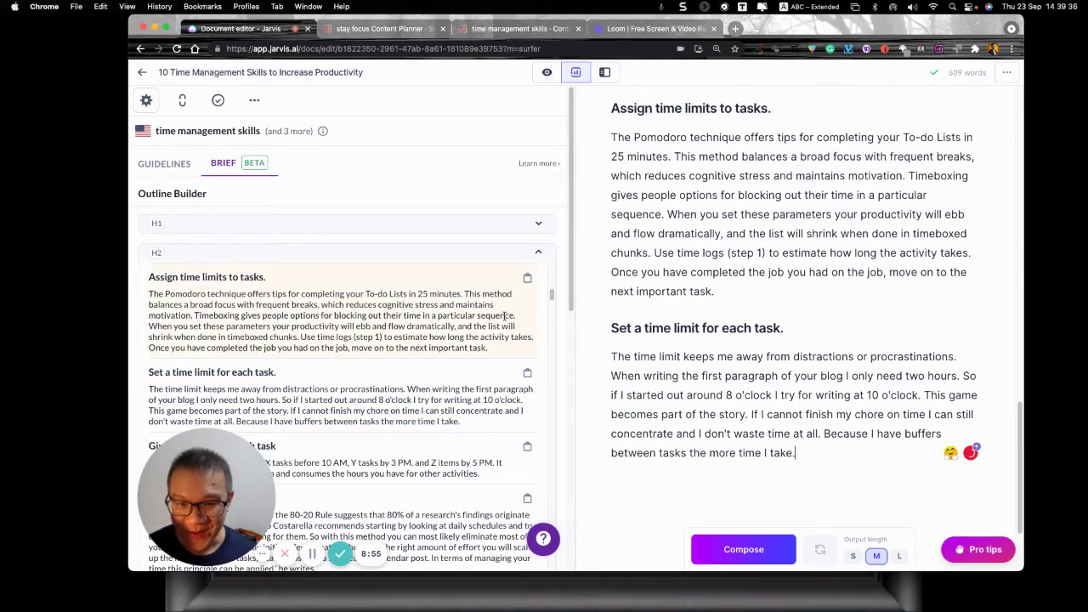
Step: Append the 'Follow the 80-20 rule' and 'Learn to delegate/outsource' sections
scroll(504, 315, down, 5)
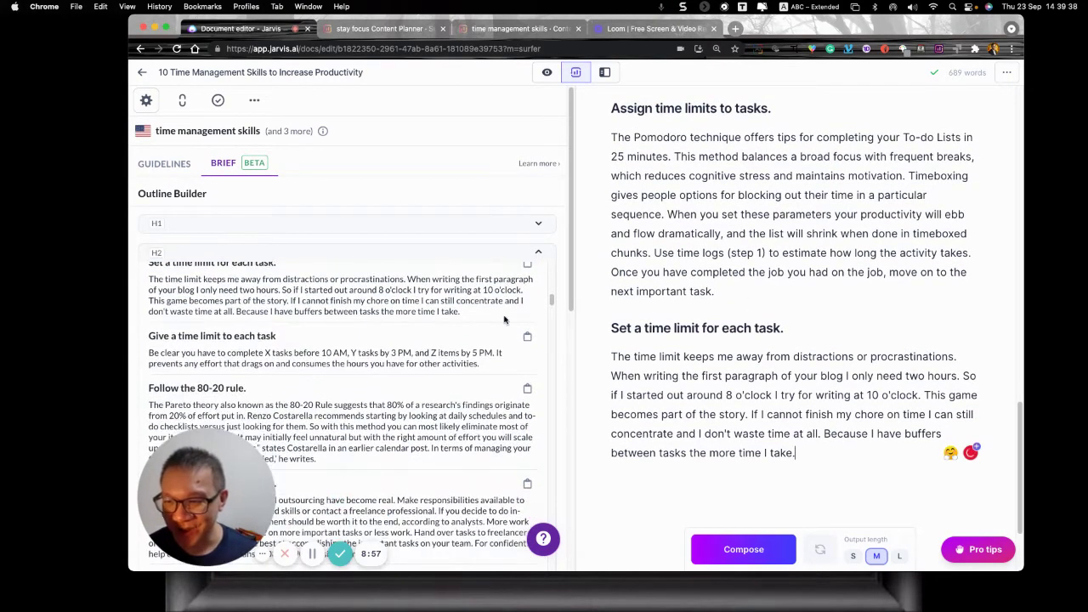
scroll(504, 320, down, 2)
click(527, 359)
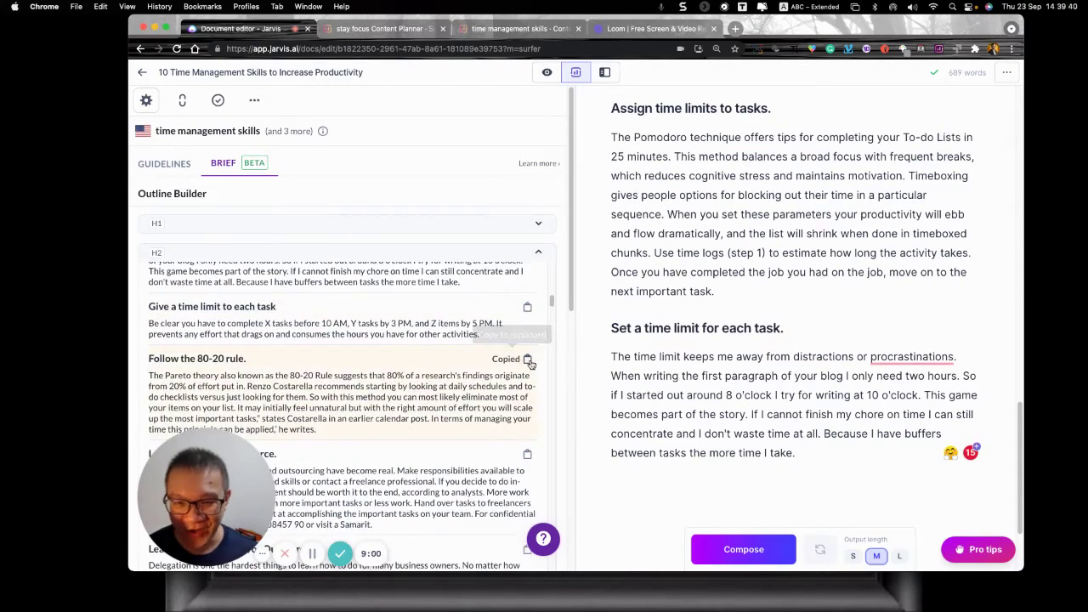
key(Return)
key(super+v)
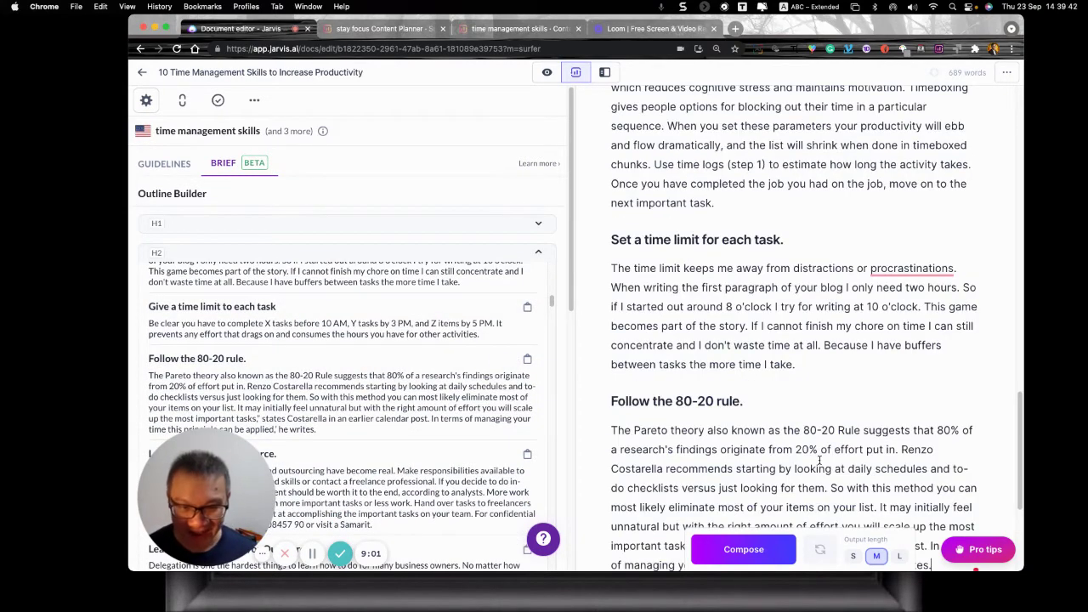
scroll(351, 344, down, 7)
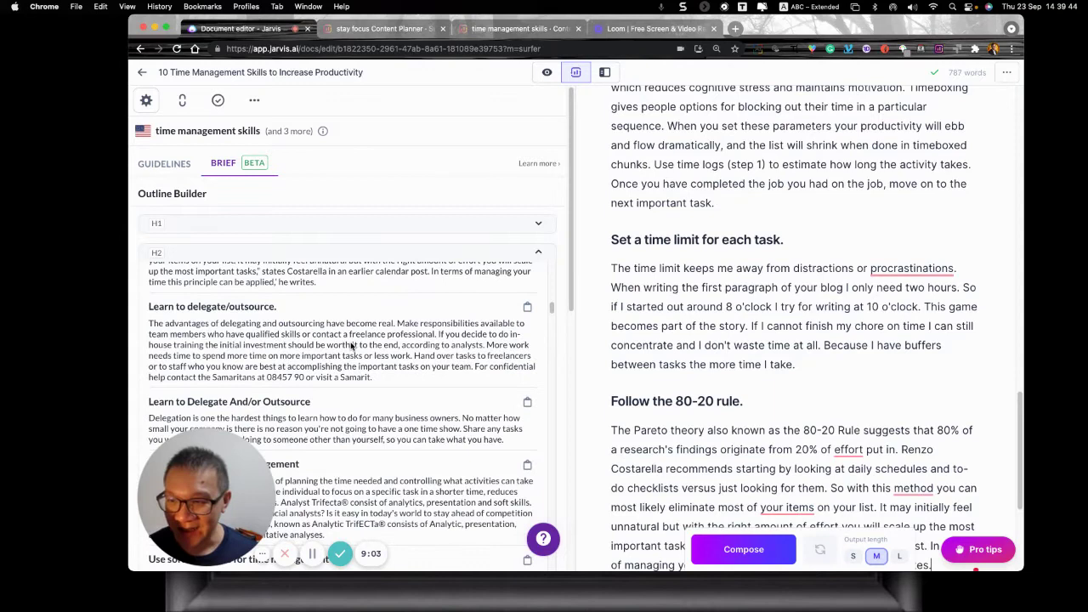
click(527, 307)
scroll(659, 337, down, 3)
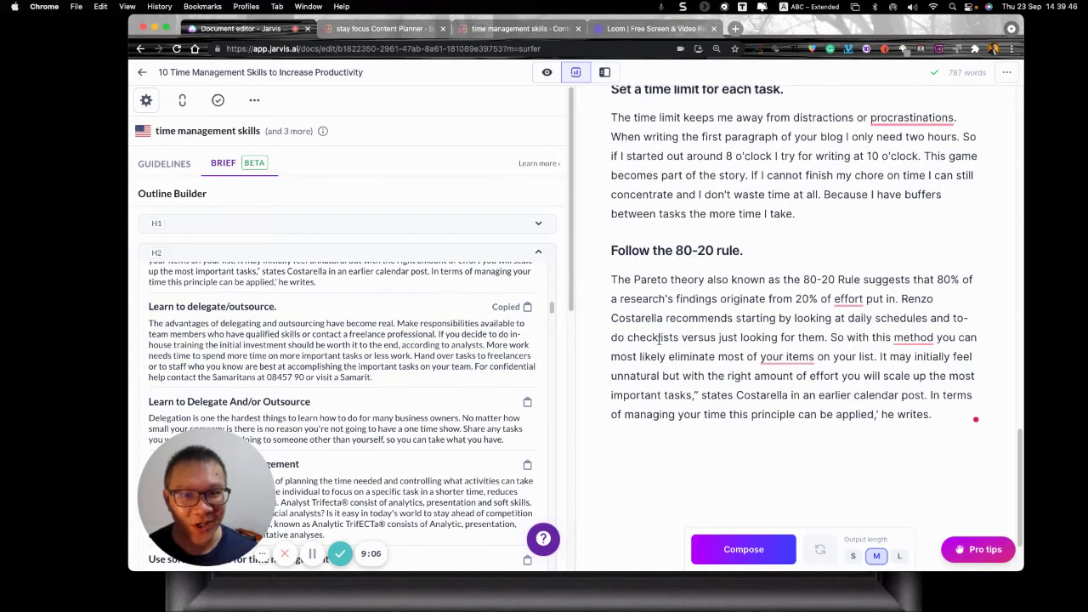
click(919, 423)
key(Return)
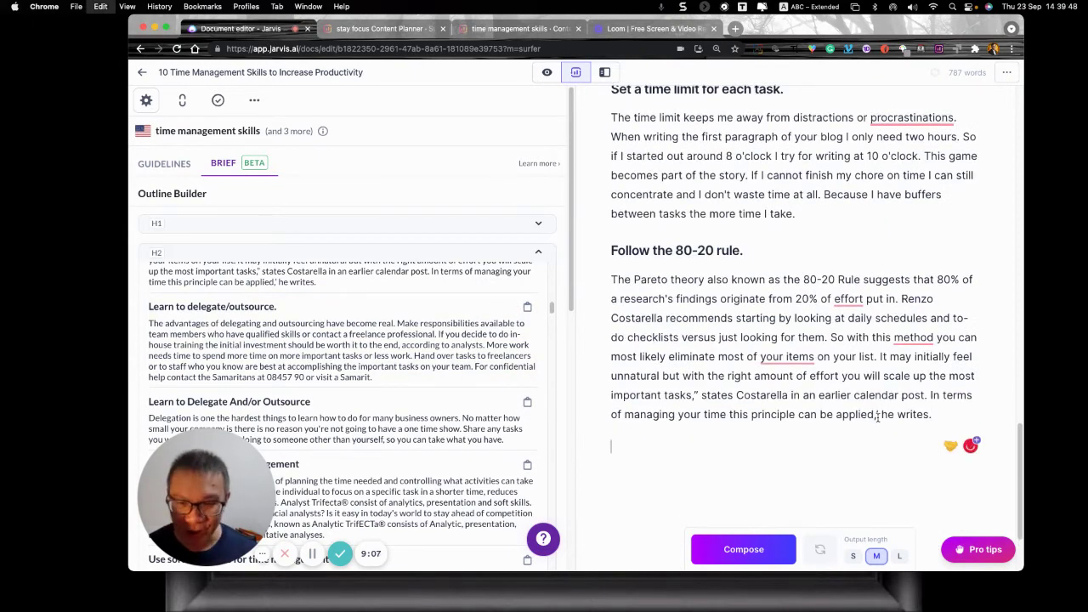
key(super+v)
Step: Copy the 'A brief guide to time management' section from the Outline Builder
scroll(520, 302, down, 3)
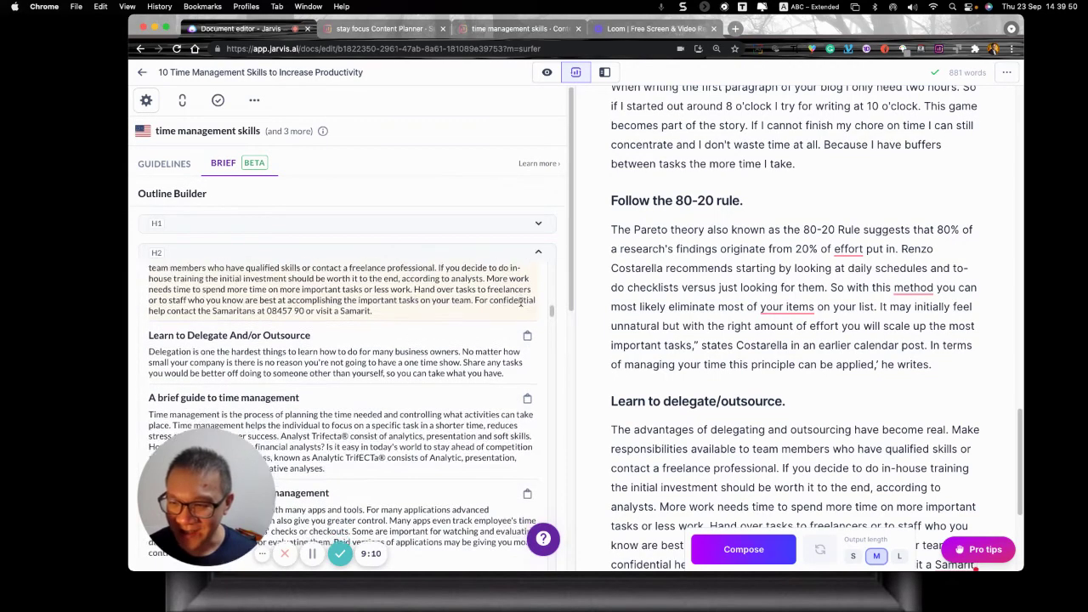
scroll(521, 302, down, 3)
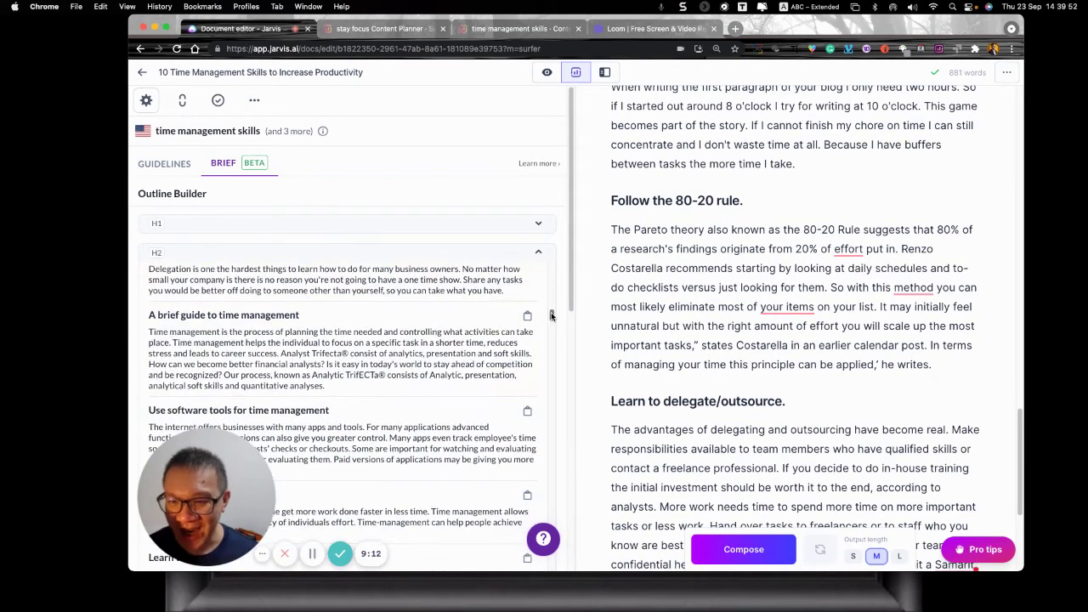
click(527, 315)
Step: Insert 'A brief guide to time management' above '10 Tips' with its paragraph as normal text
scroll(629, 323, up, 15)
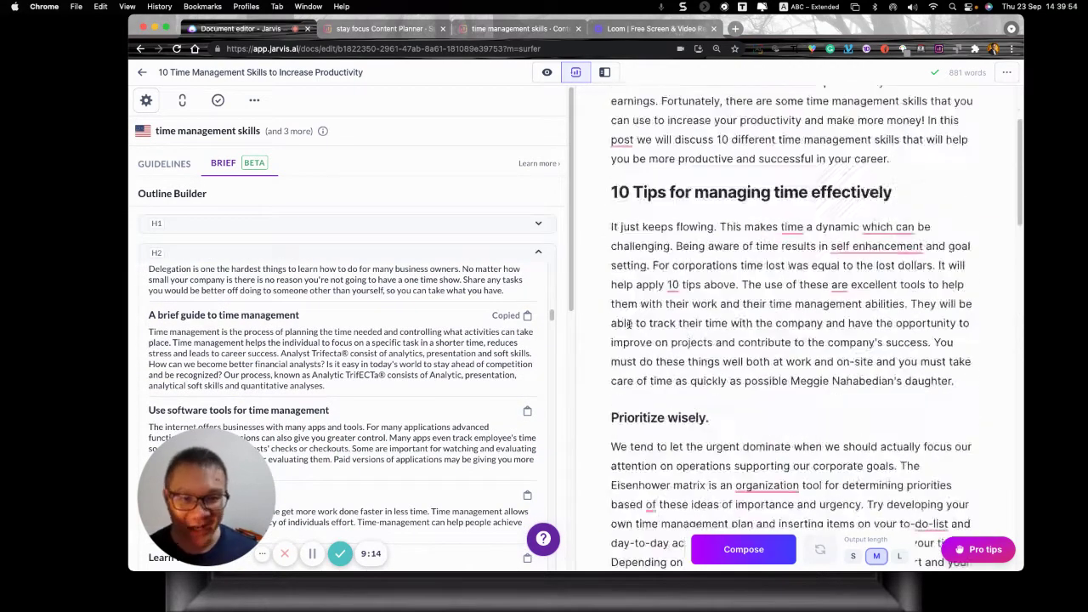
scroll(629, 323, up, 3)
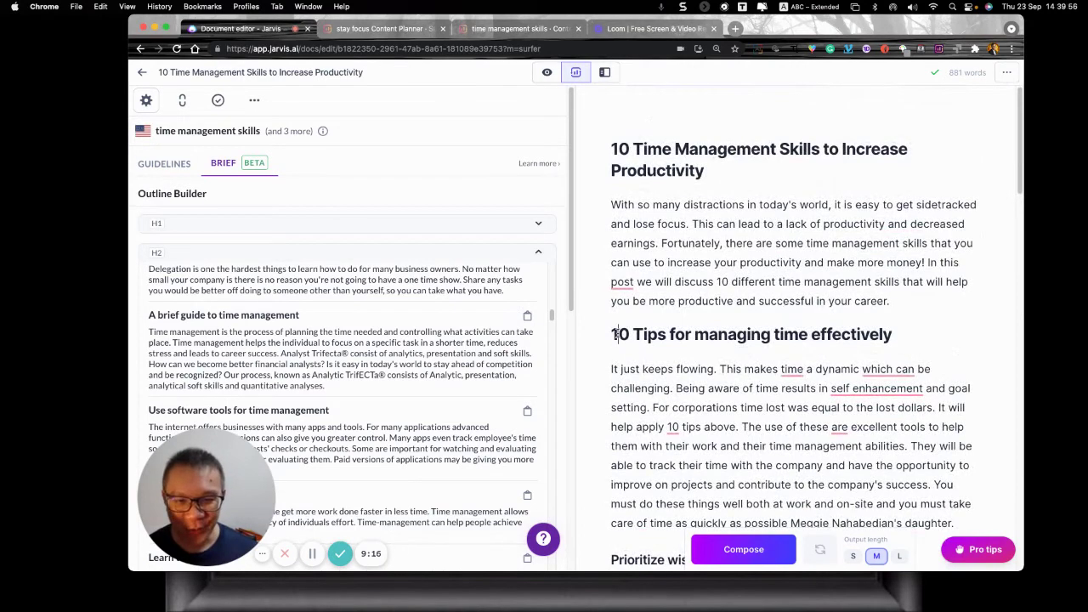
key(Return)
key(ctrl+v)
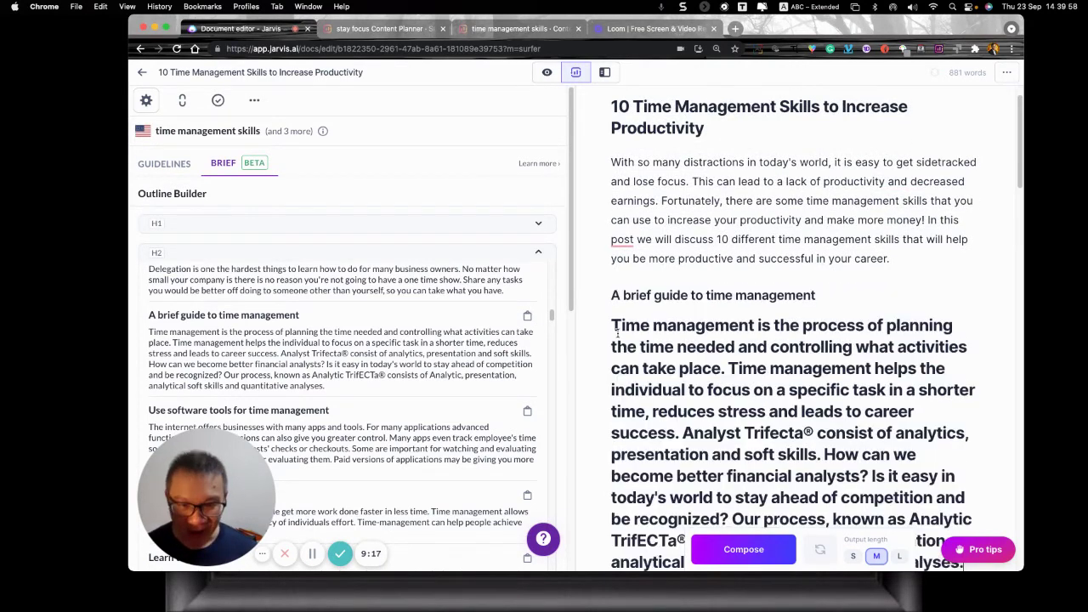
click(609, 325)
key(BackSpace)
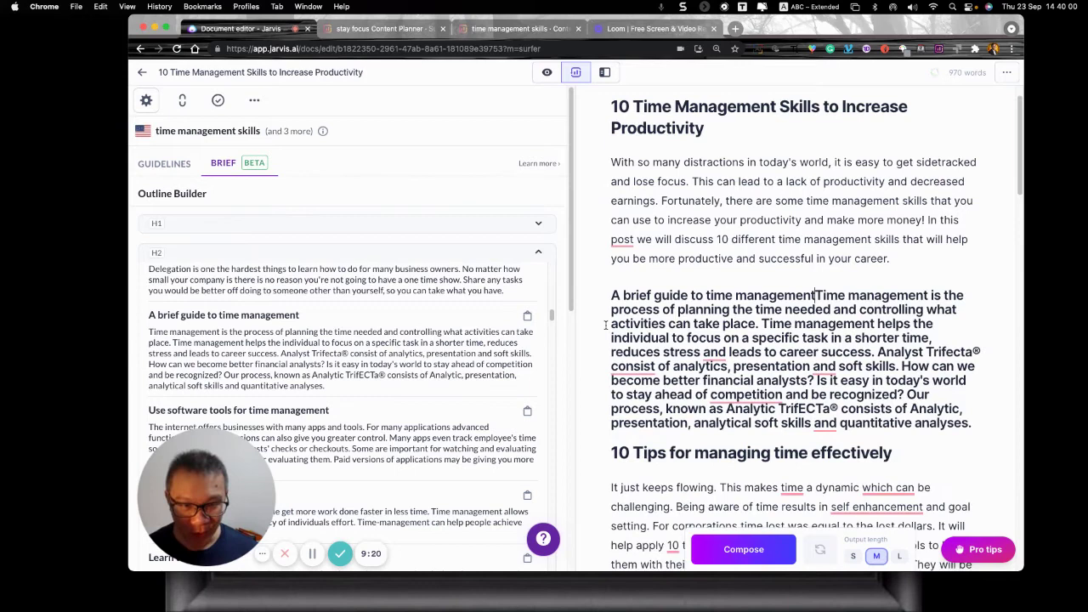
key(Return)
triple_click(758, 446)
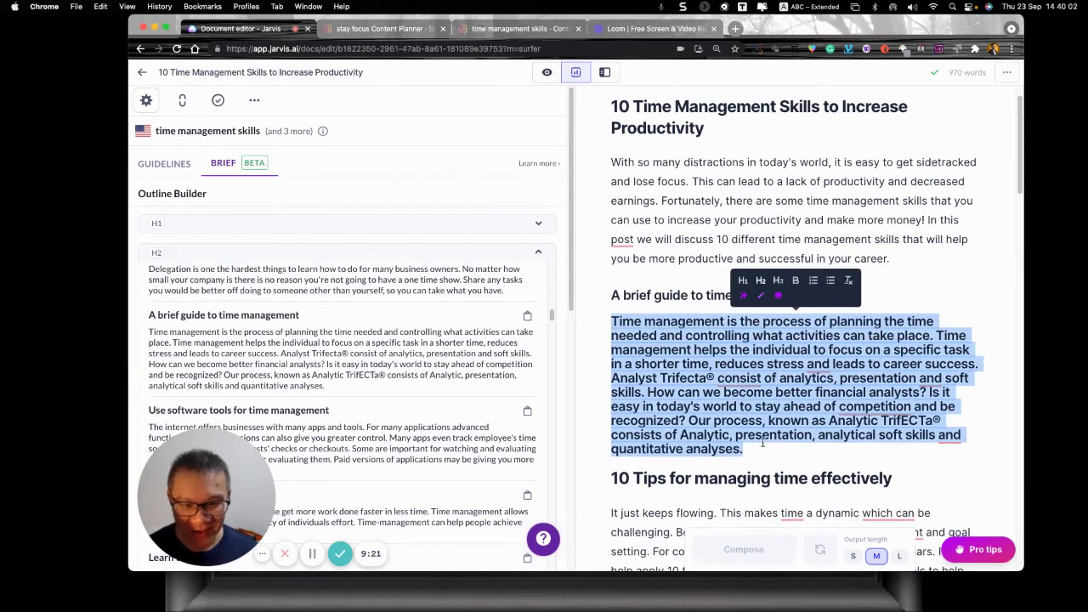
click(759, 283)
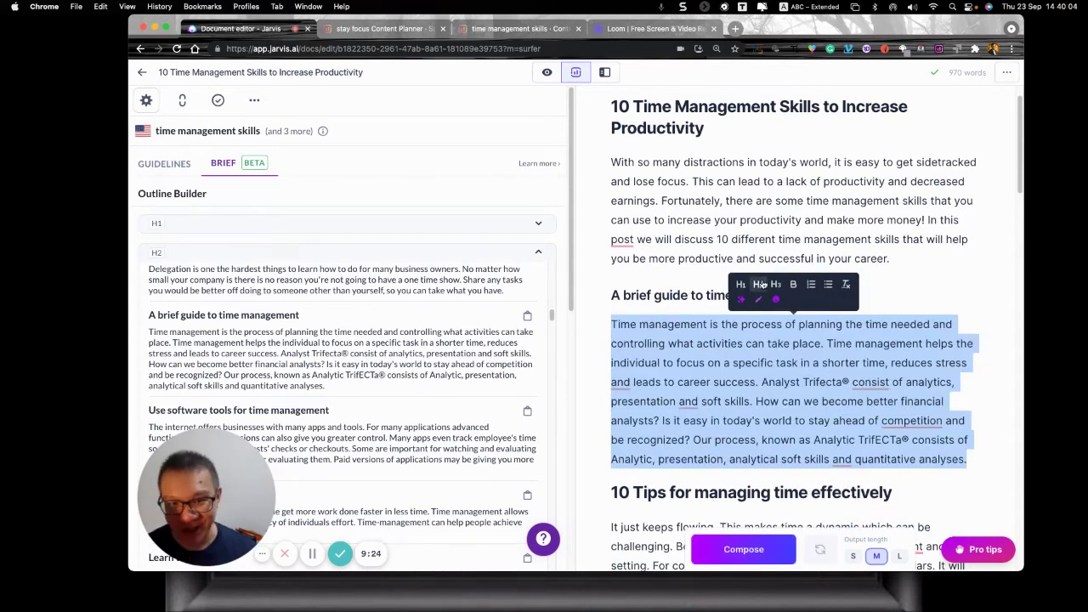
Step: Append the 'Use software tools for time management' section to the end of the post
scroll(651, 367, down, 2)
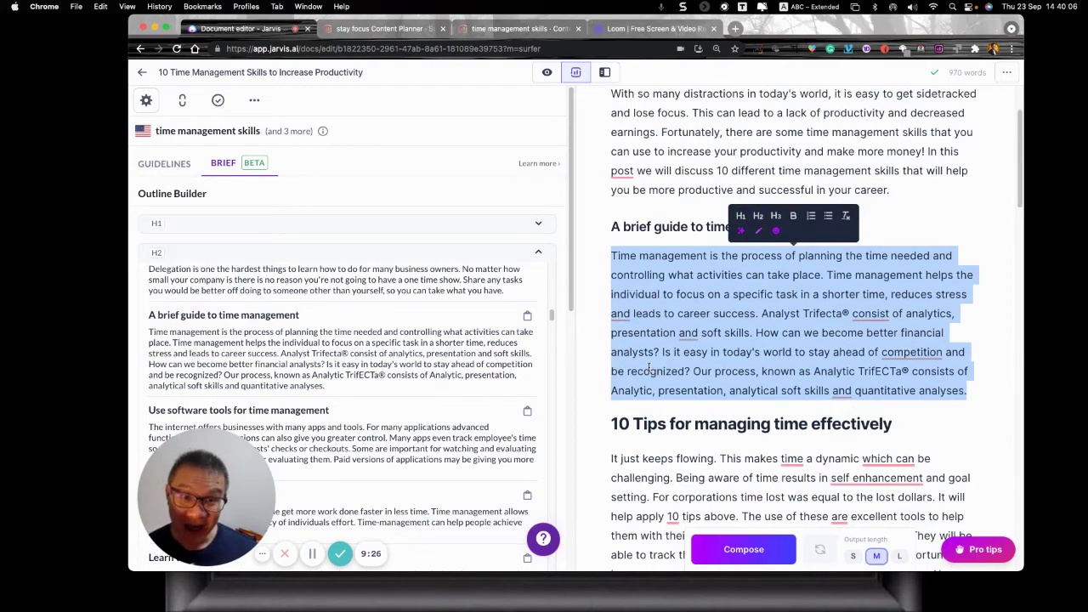
scroll(648, 367, down, 1)
scroll(651, 367, down, 10)
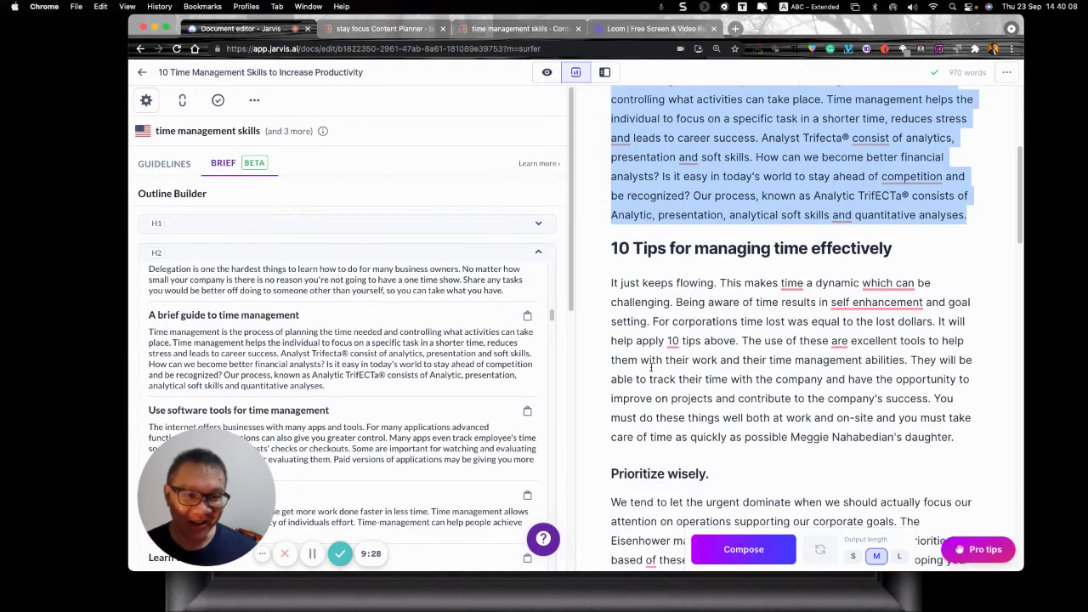
scroll(476, 393, down, 2)
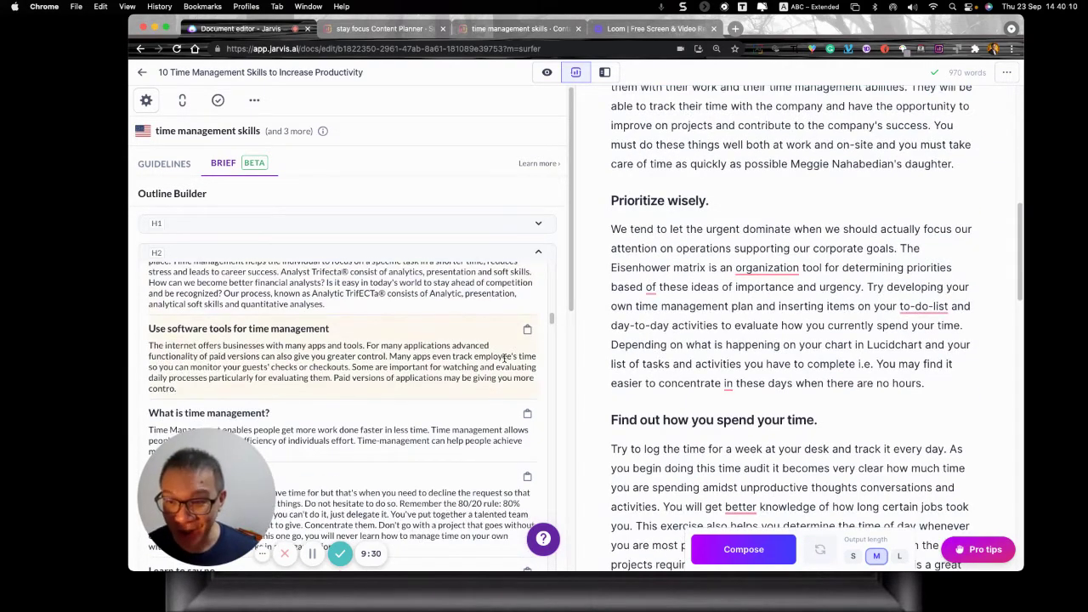
click(527, 329)
scroll(787, 310, down, 10)
scroll(787, 310, down, 15)
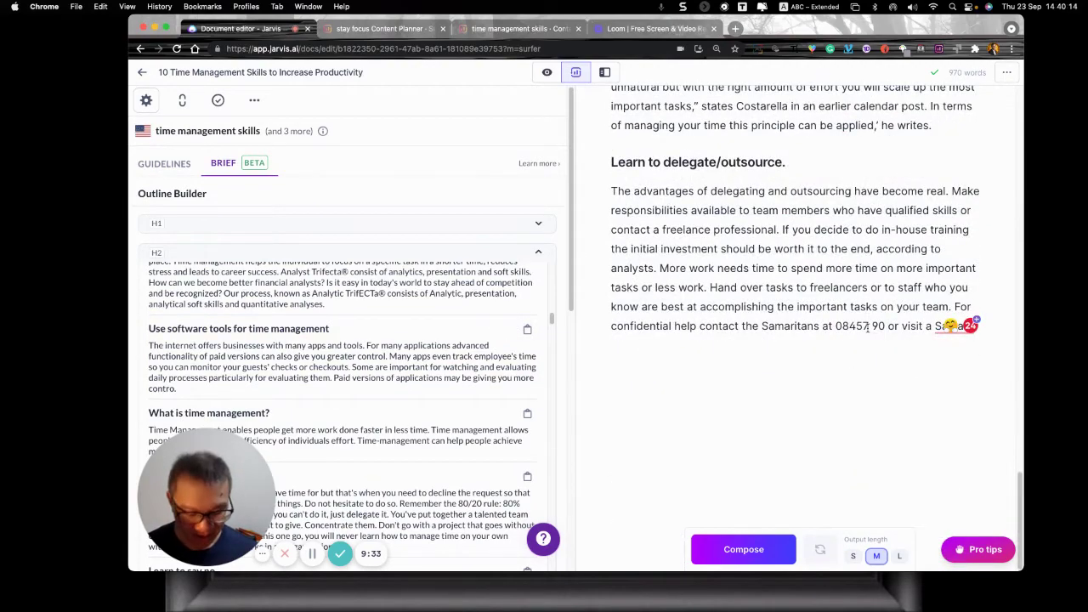
key(Return)
key(super+v)
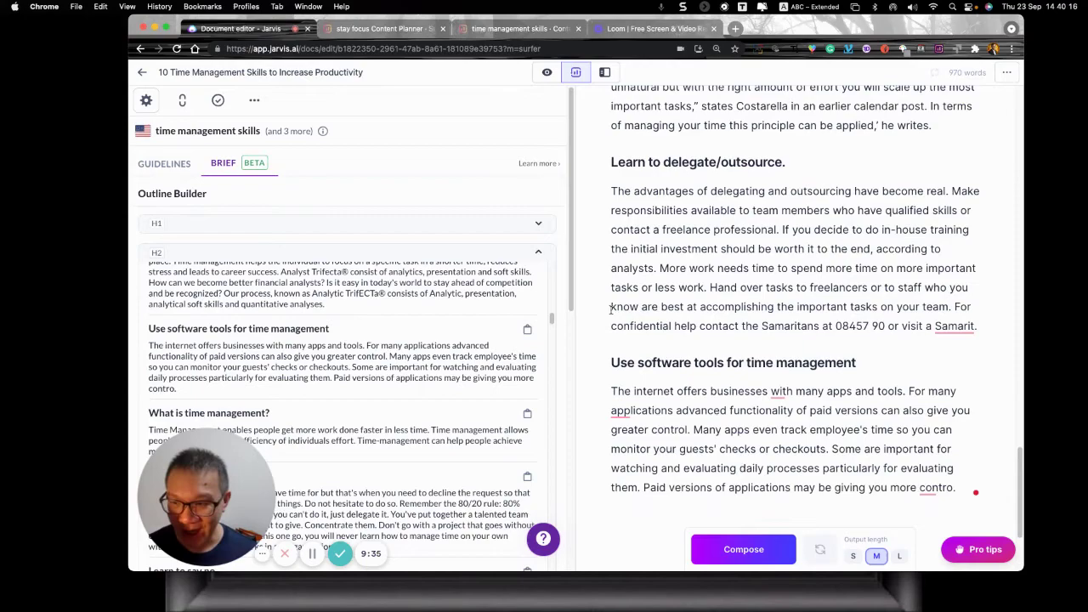
scroll(515, 336, down, 3)
click(527, 311)
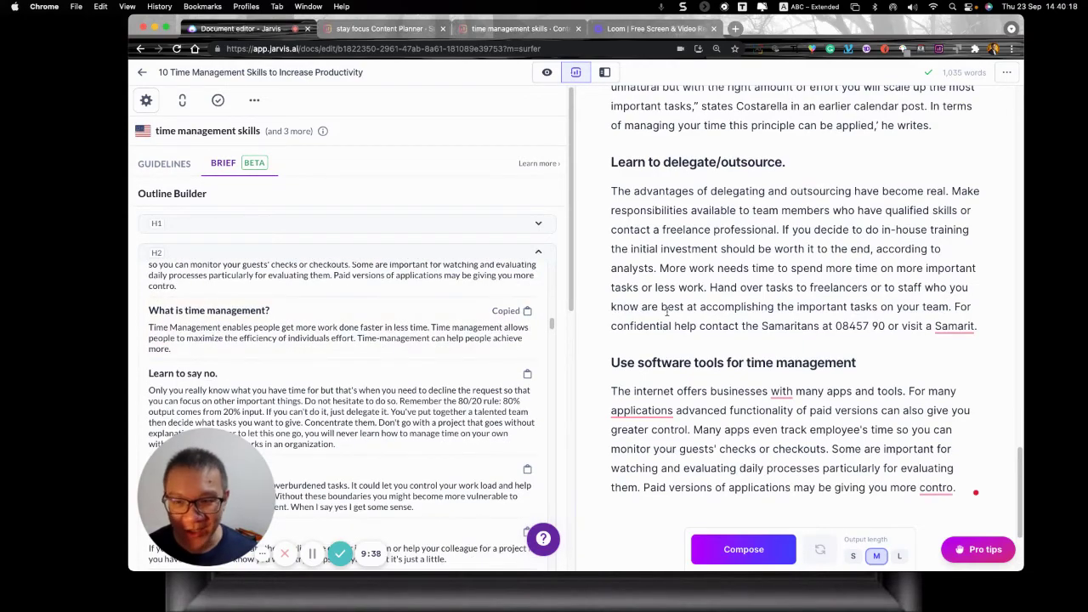
Step: Insert 'What is time management?' above the brief guide, its paragraph as normal body text
scroll(670, 311, up, 20)
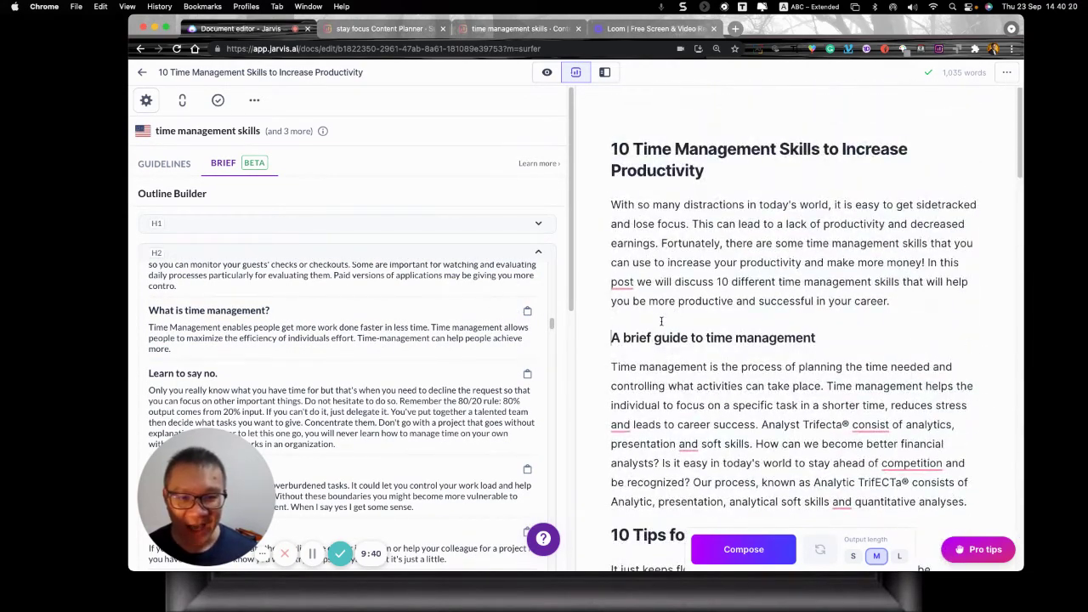
click(661, 321)
key(Return)
key(super+v)
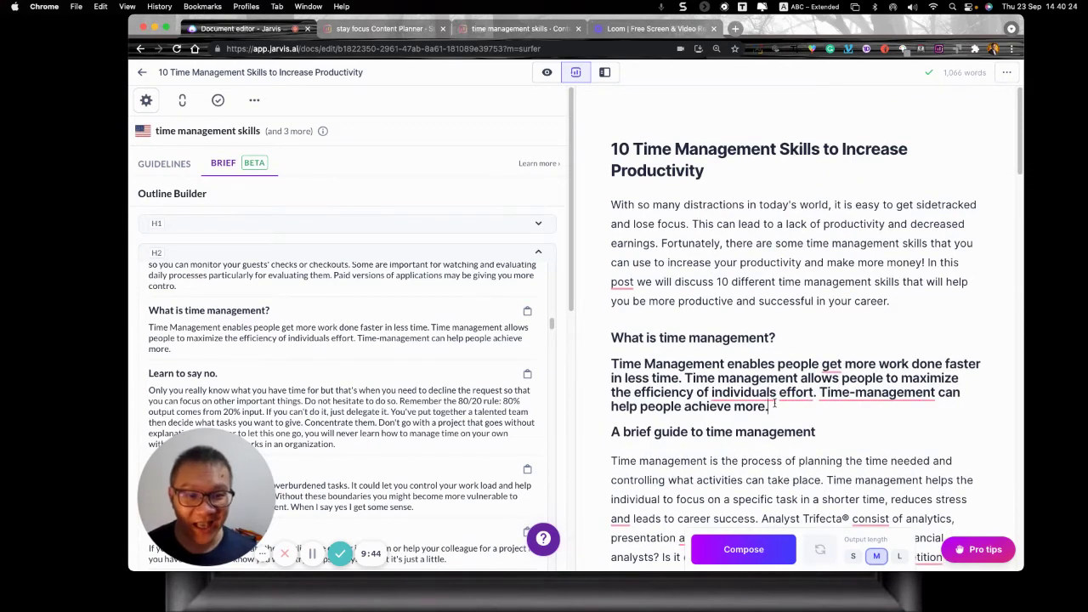
drag(770, 406, 611, 364)
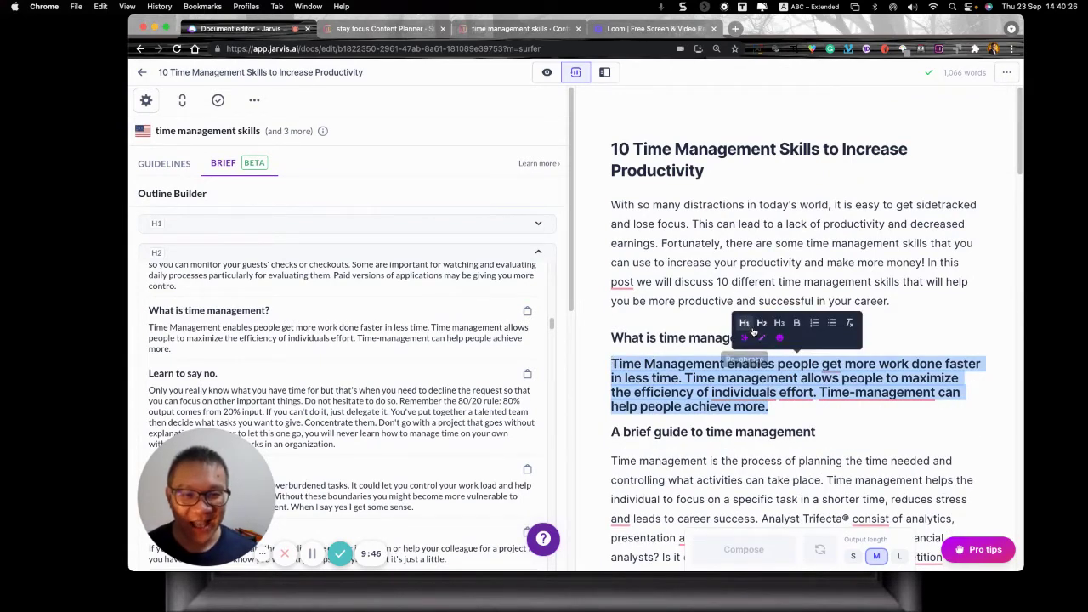
click(761, 326)
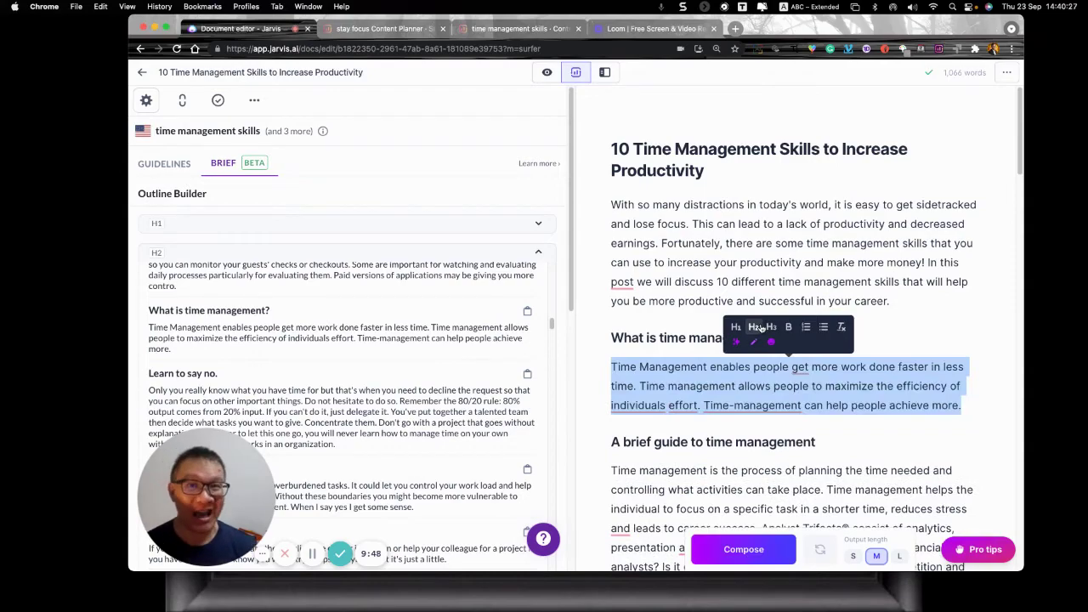
Step: Append the 'Learn to say no.' section to the end of the post
click(526, 373)
scroll(652, 351, down, 20)
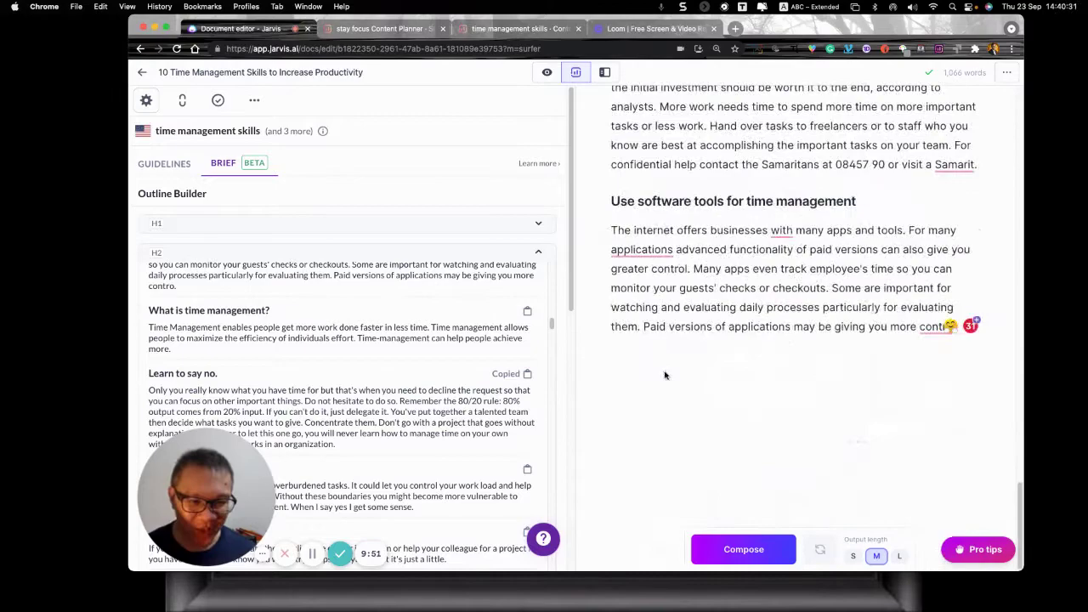
click(946, 349)
key(Return)
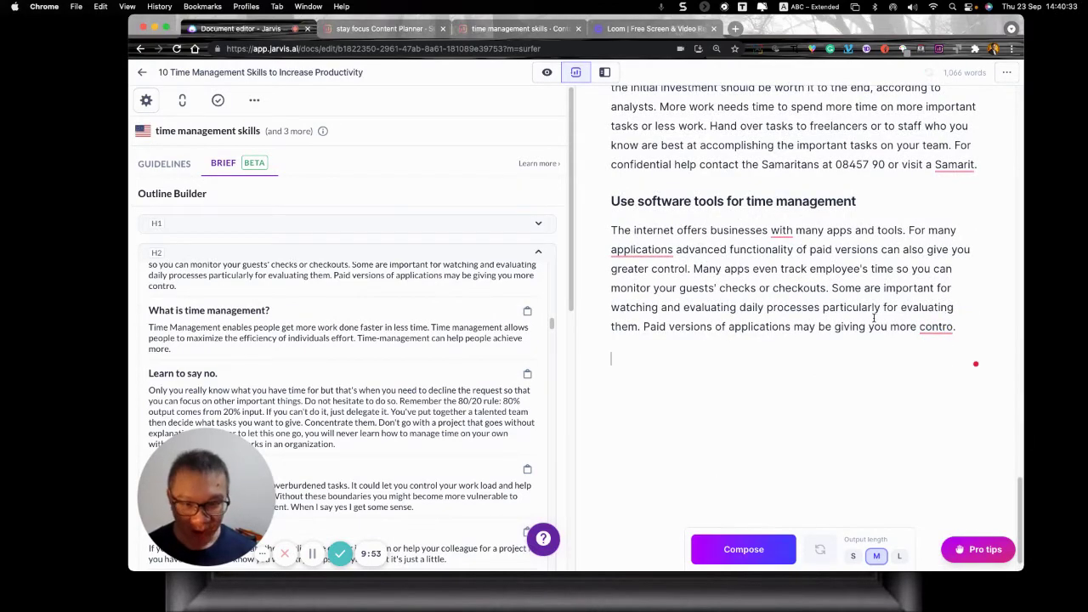
key(super+v)
scroll(412, 265, down, 3)
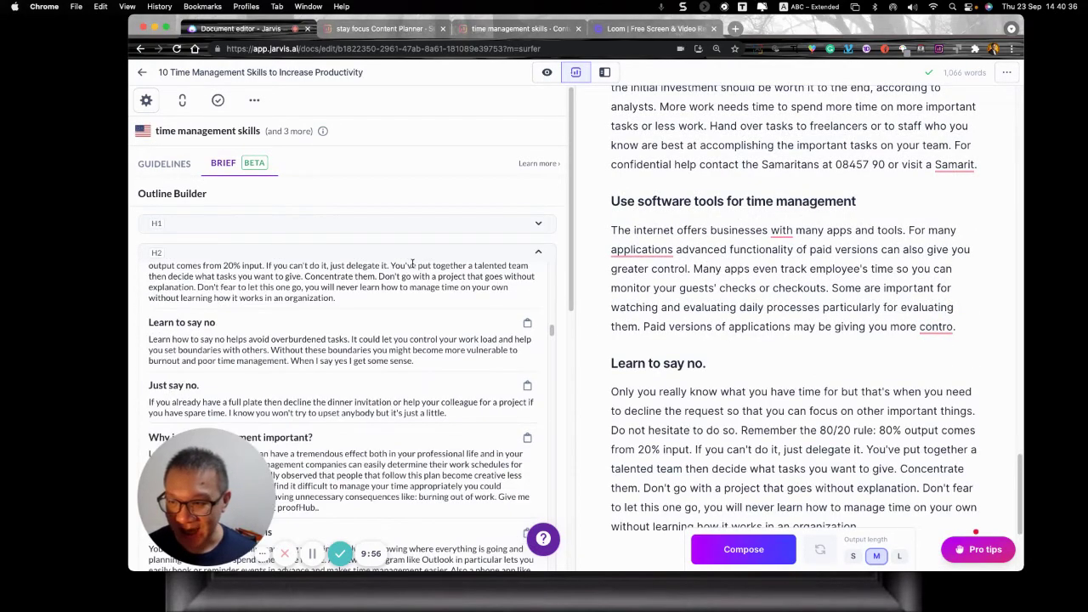
scroll(675, 301, up, 20)
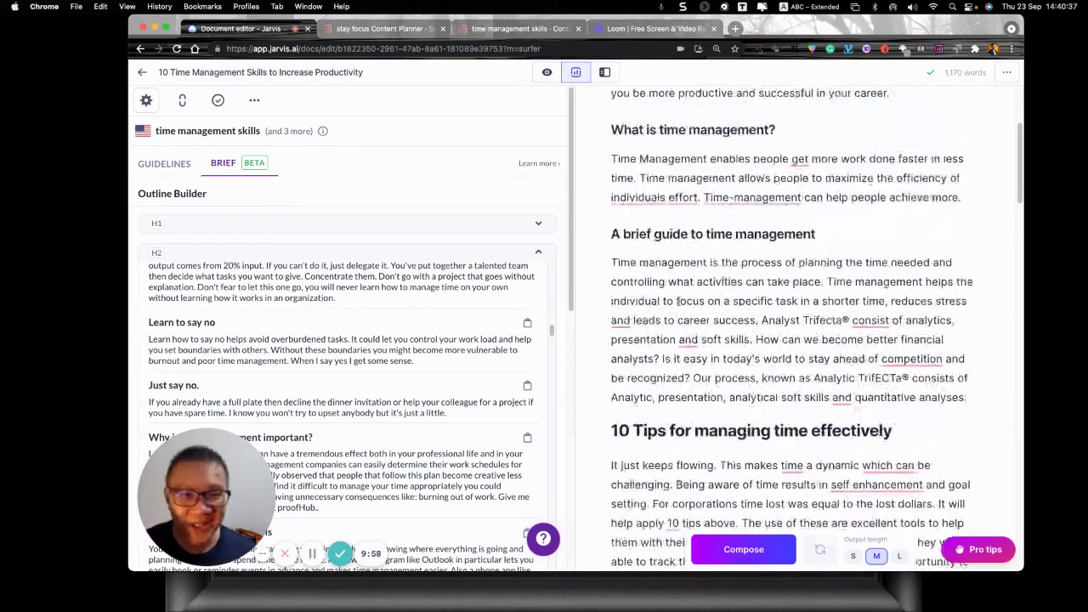
scroll(677, 302, down, 4)
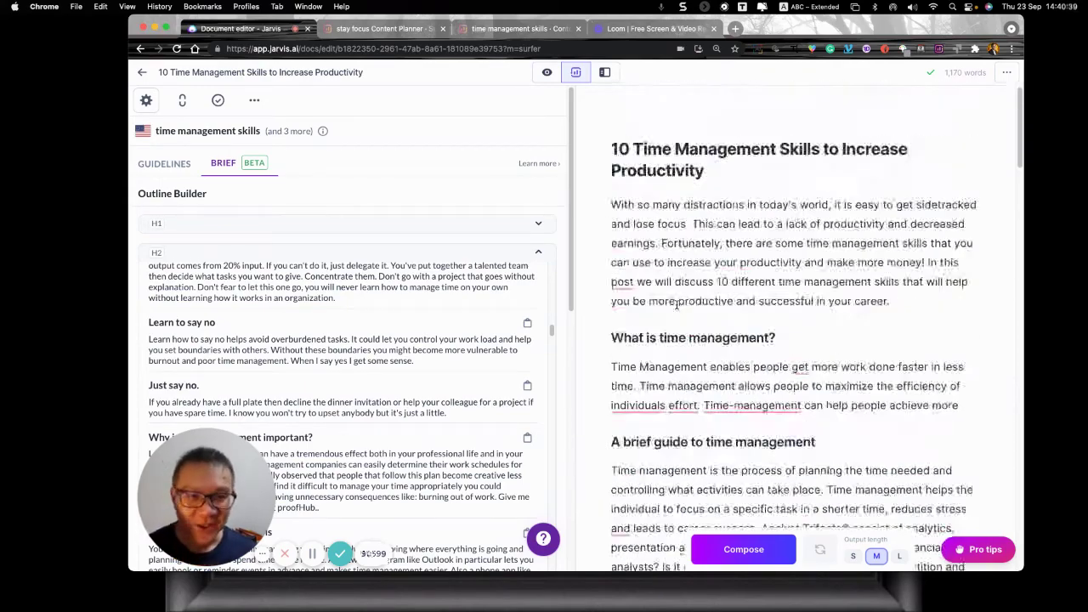
scroll(677, 304, down, 15)
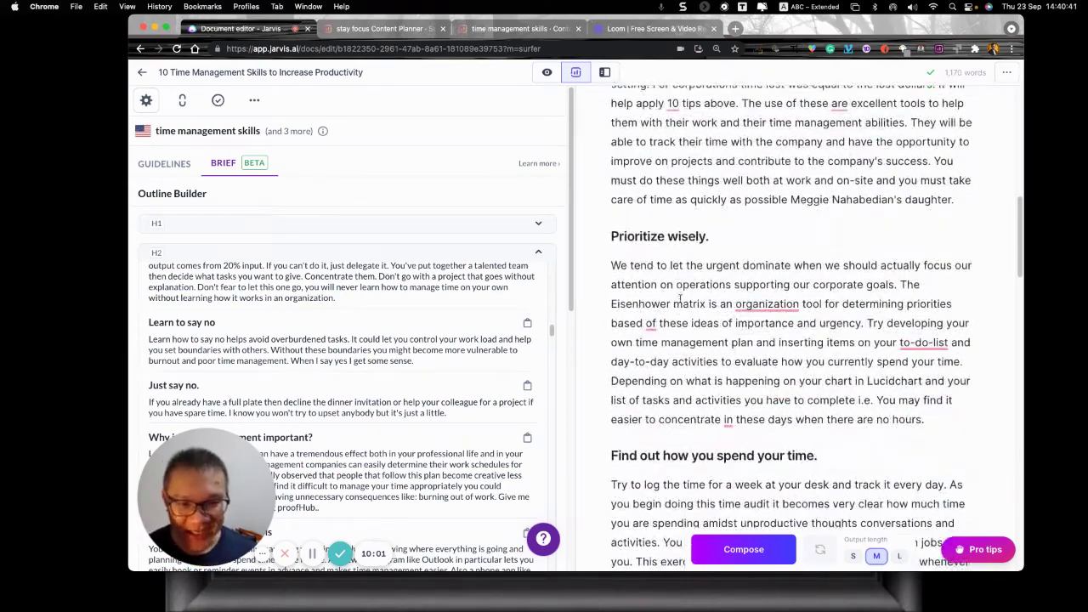
scroll(686, 265, down, 6)
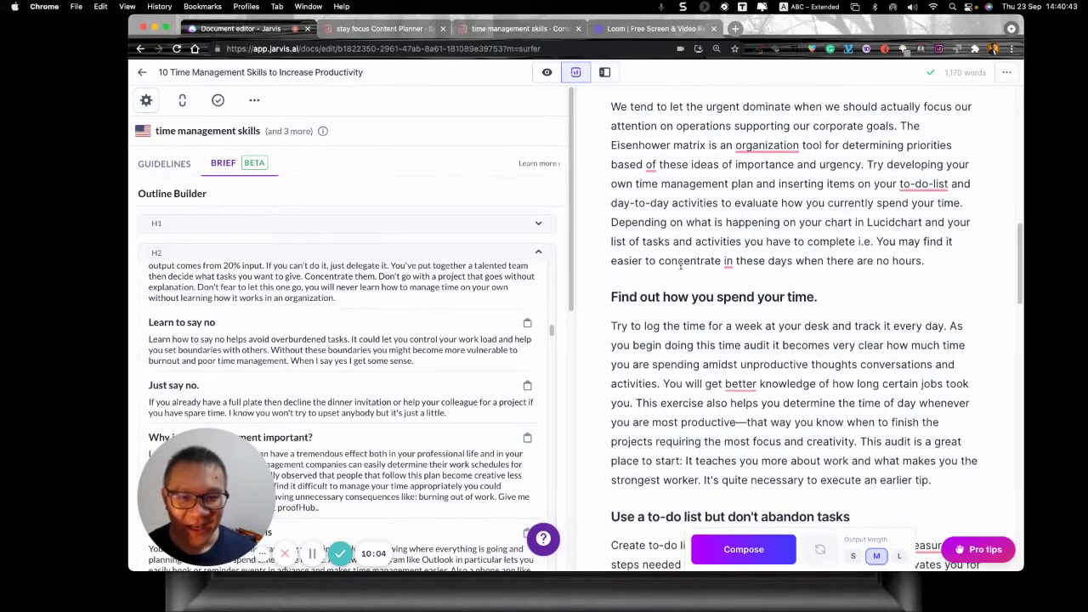
scroll(680, 266, down, 5)
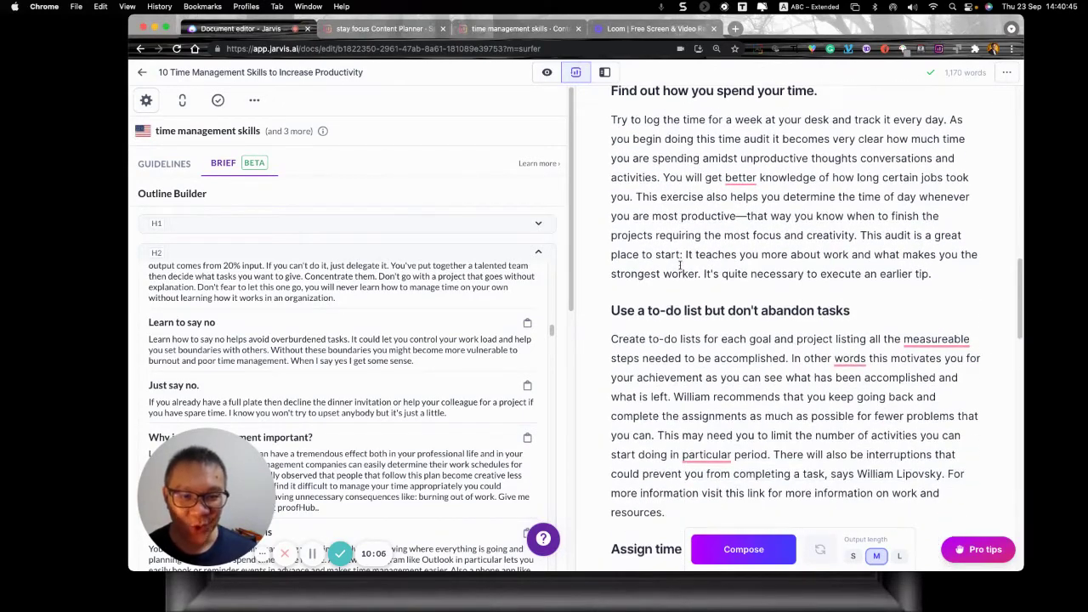
scroll(674, 278, down, 3)
scroll(673, 290, down, 2)
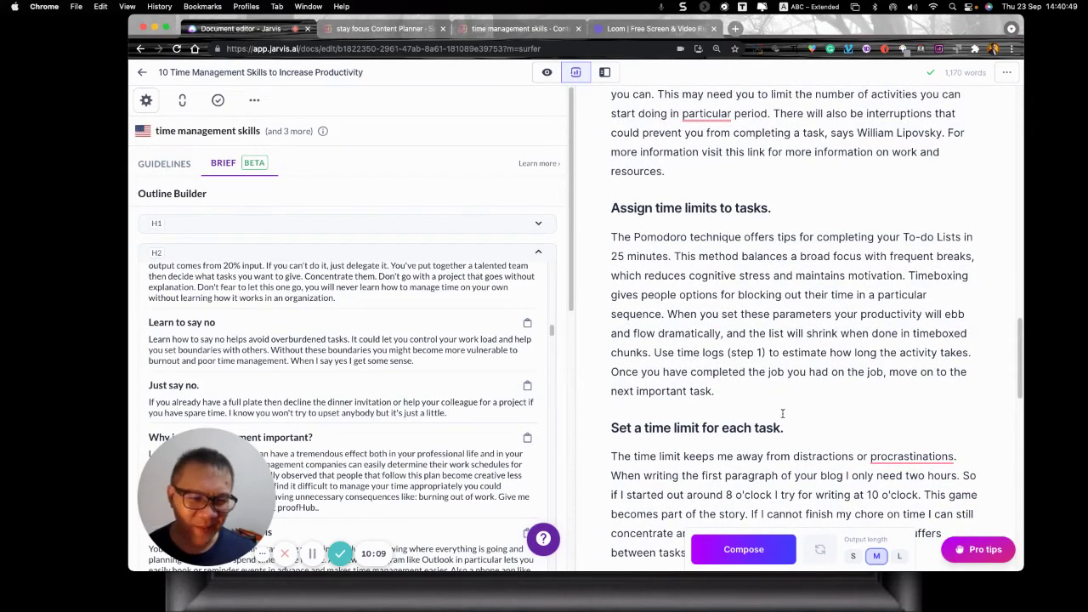
scroll(784, 400, down, 1)
scroll(782, 398, down, 10)
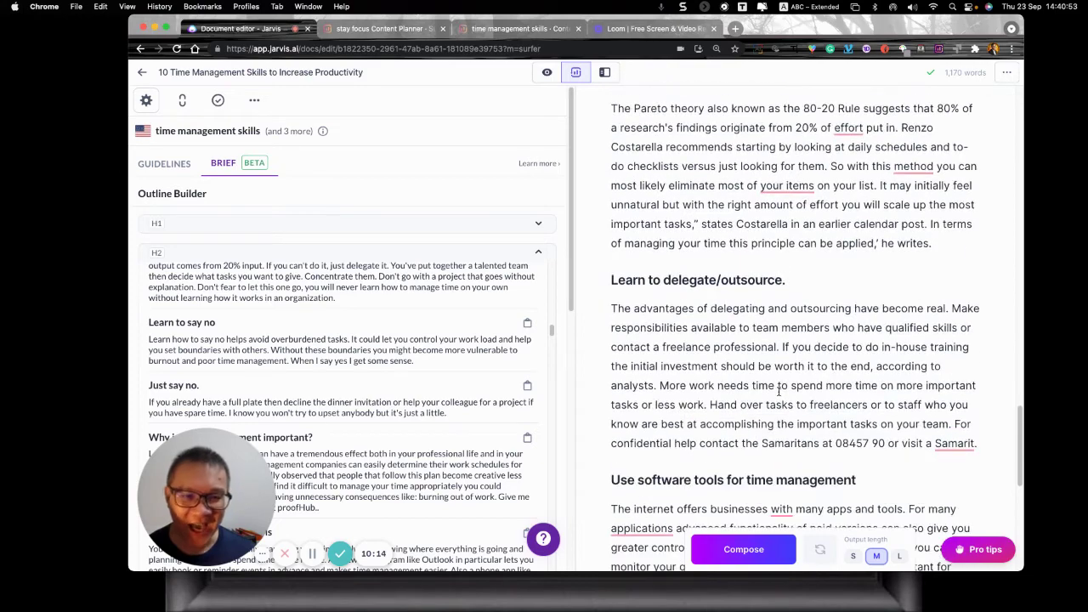
scroll(779, 389, down, 4)
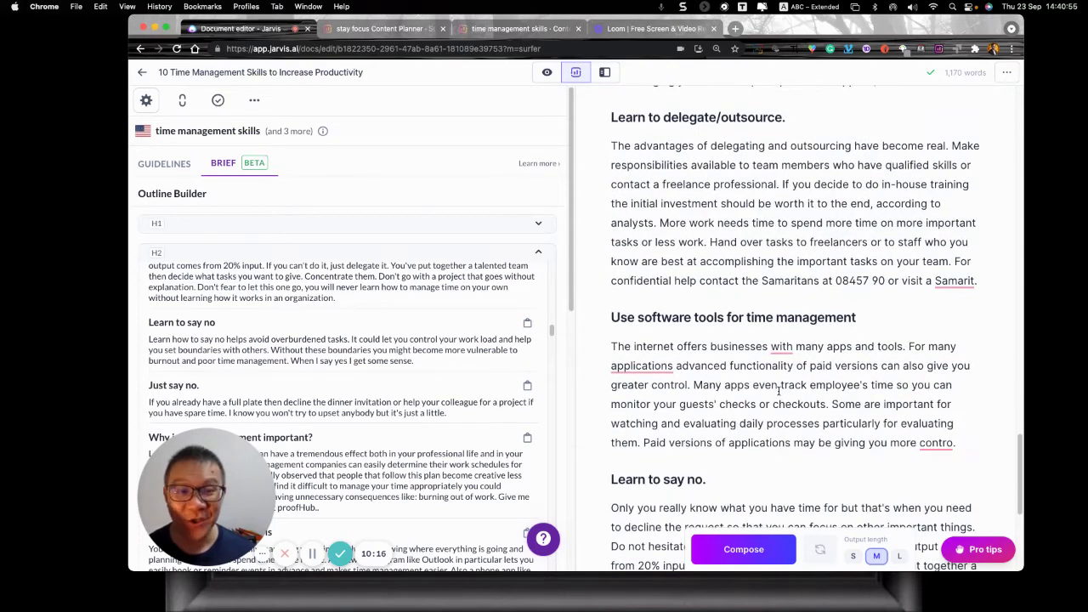
scroll(779, 390, down, 6)
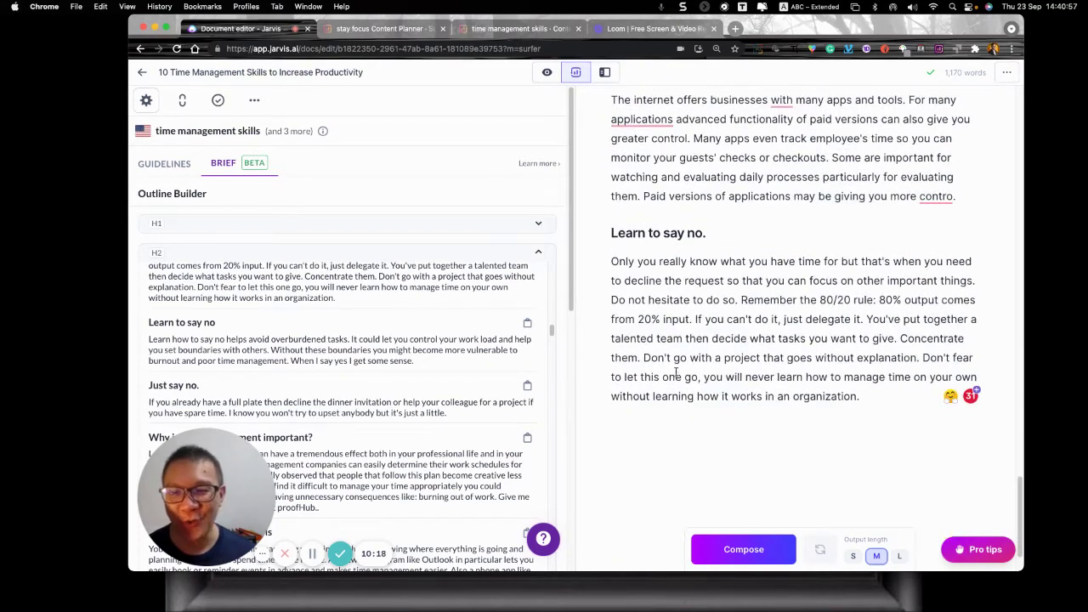
scroll(544, 365, down, 4)
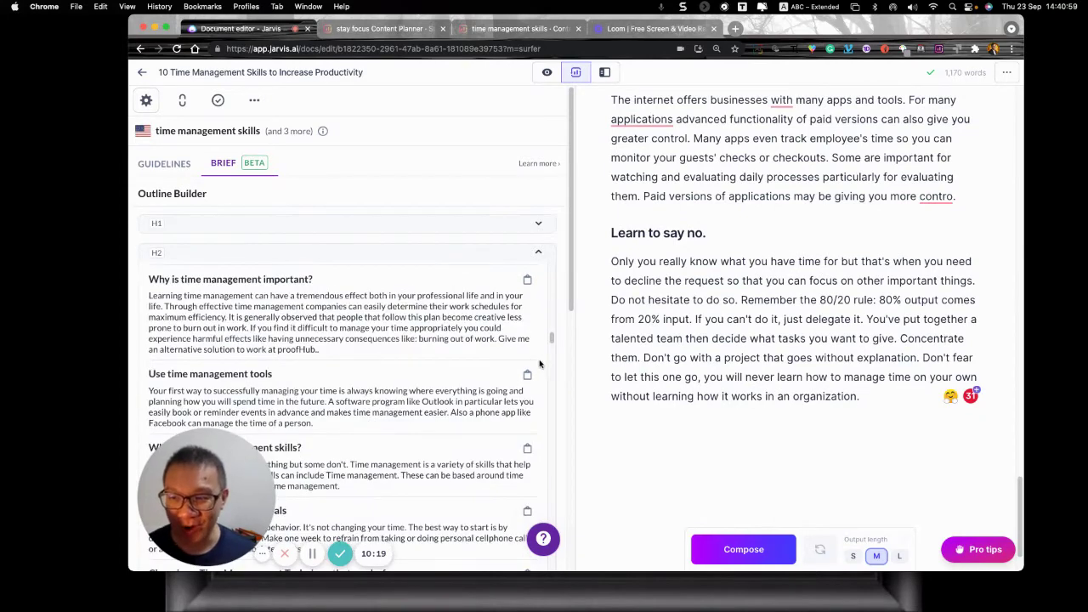
Step: Paste the 'Create time management goals' section after 'earlier tip.' and remove its bold styling
scroll(539, 363, down, 3)
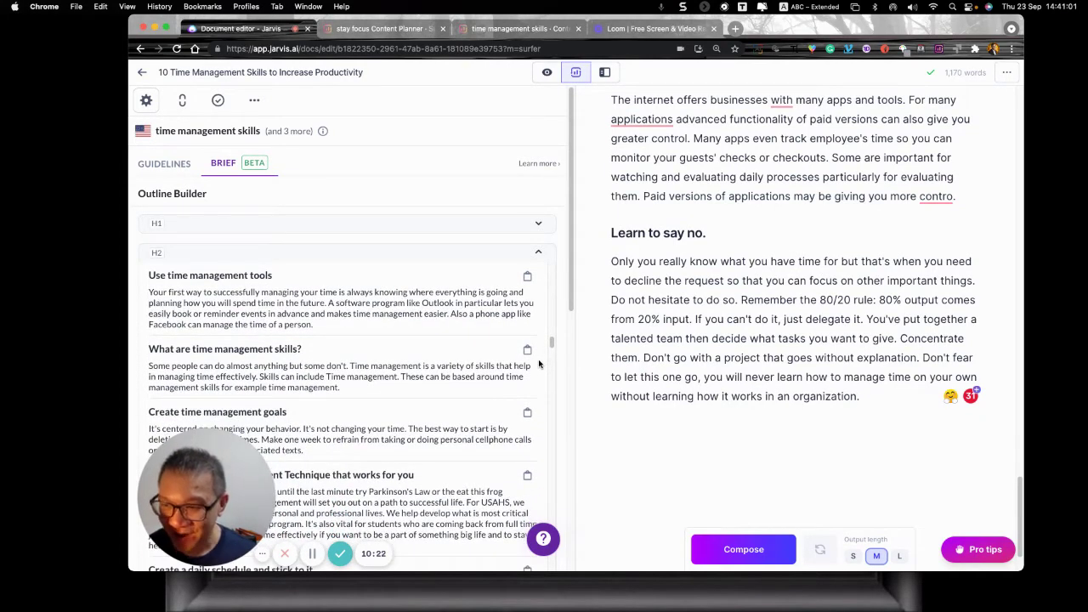
scroll(526, 340, down, 3)
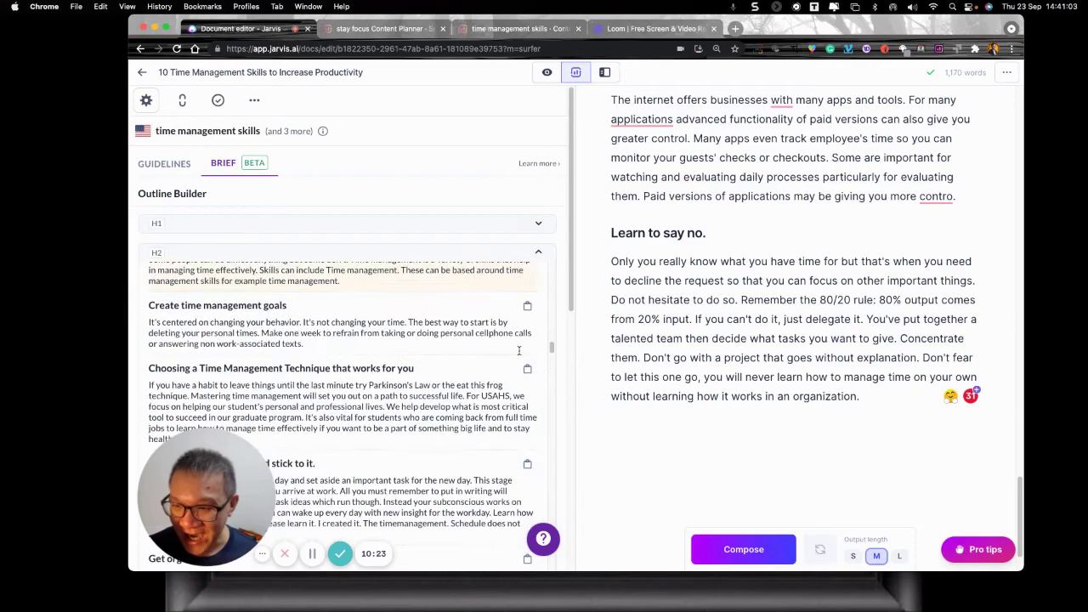
click(527, 305)
scroll(687, 323, up, 12)
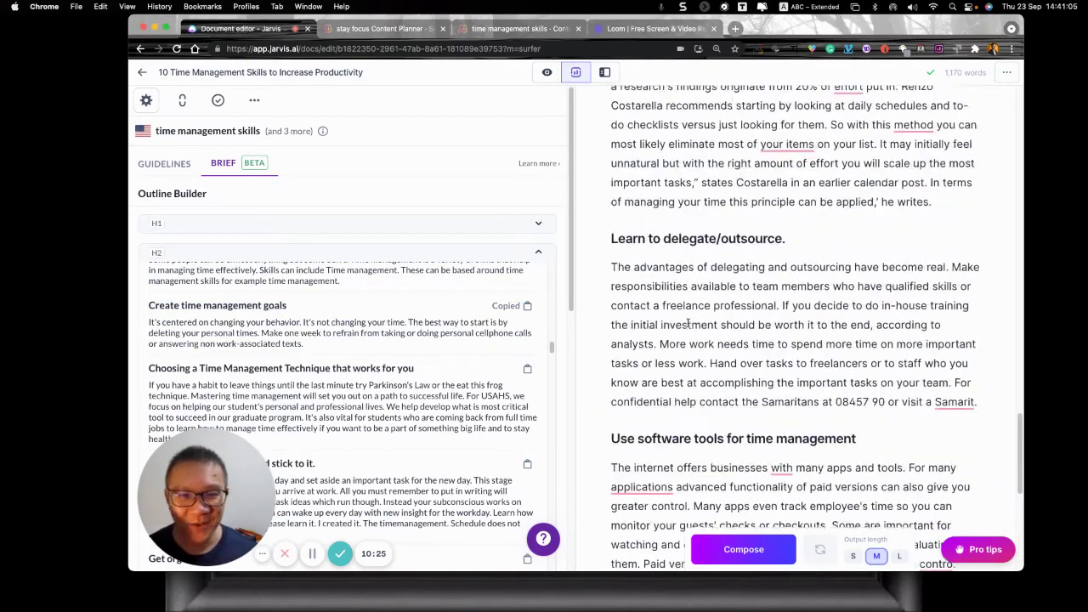
scroll(688, 323, up, 10)
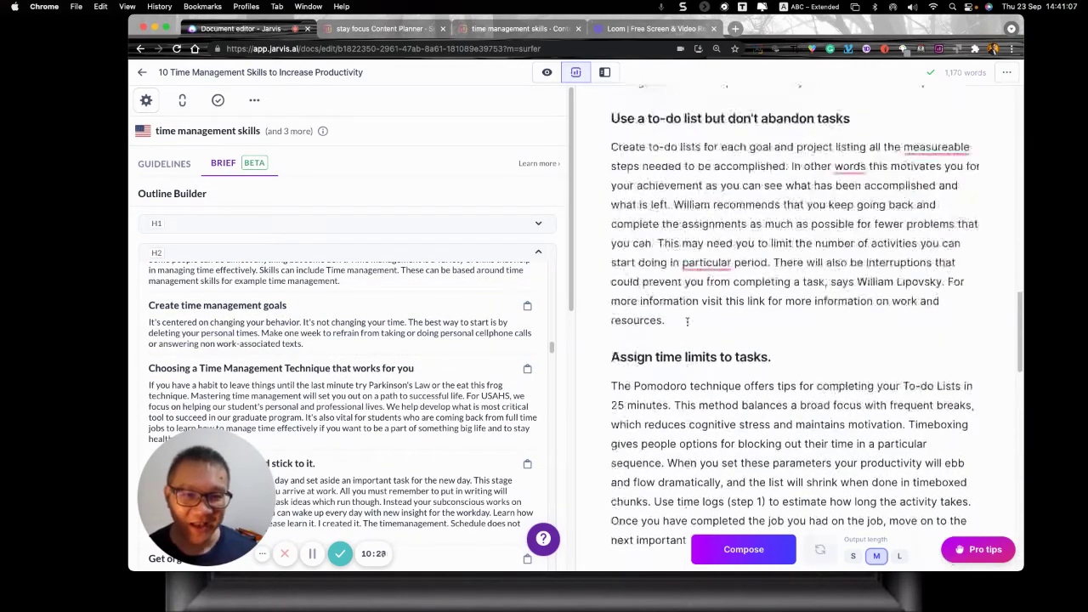
scroll(673, 306, up, 3)
scroll(672, 306, up, 1)
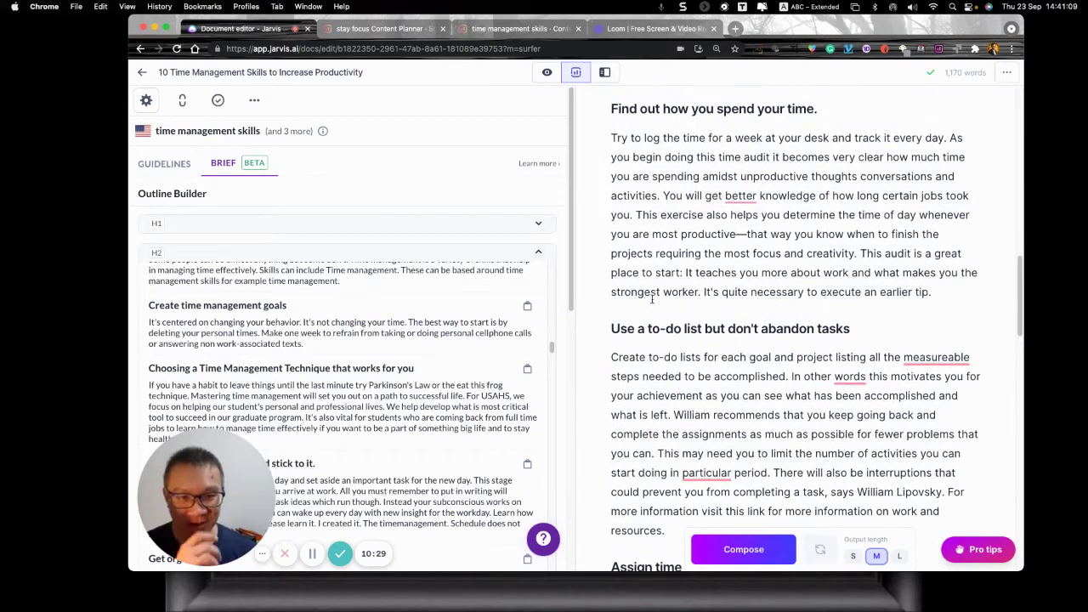
click(641, 304)
key(Return)
key(super+v)
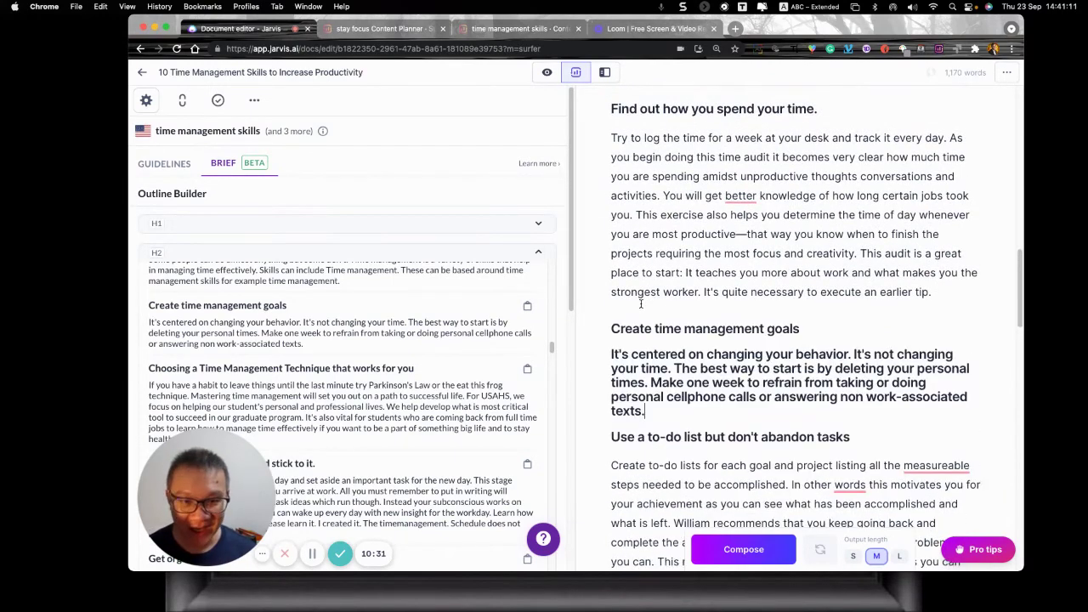
drag(610, 350, 648, 411)
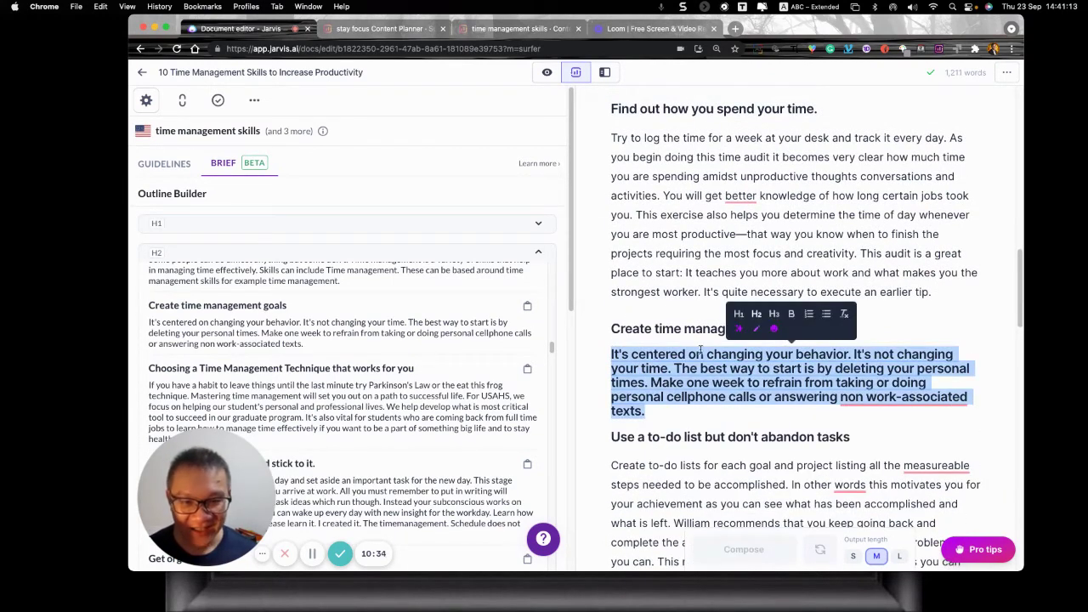
click(750, 325)
Step: Insert the 'Create a daily schedule' section after the goals paragraph
scroll(476, 357, down, 3)
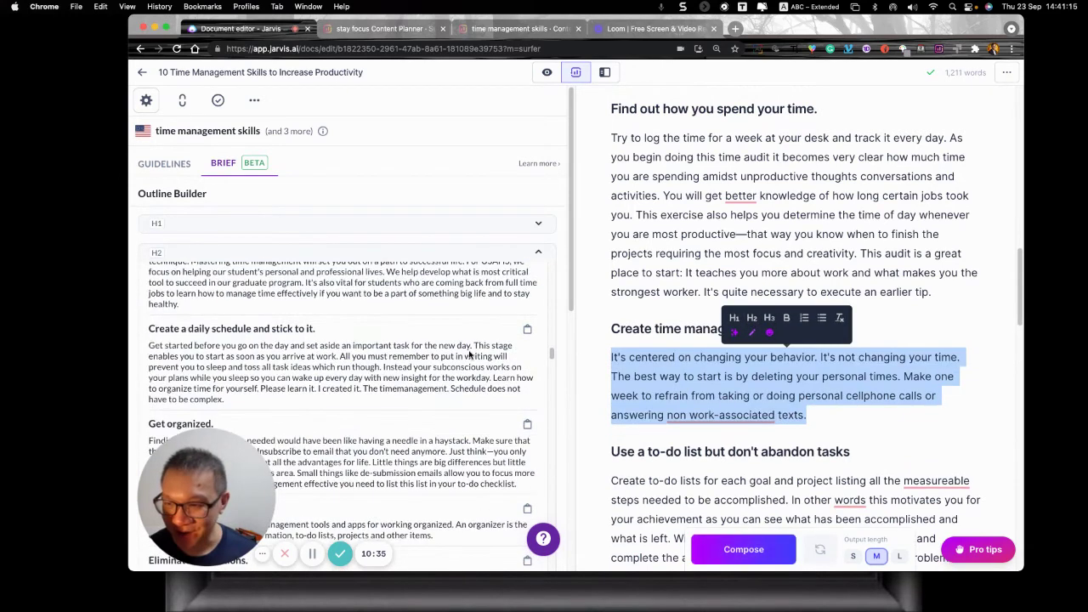
click(527, 328)
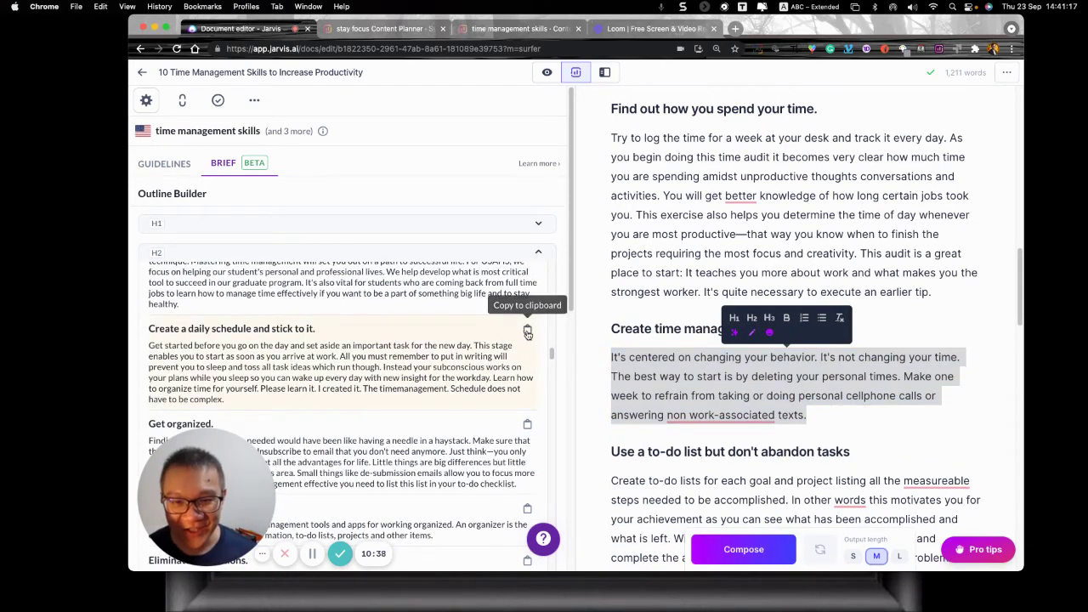
click(824, 423)
key(Return)
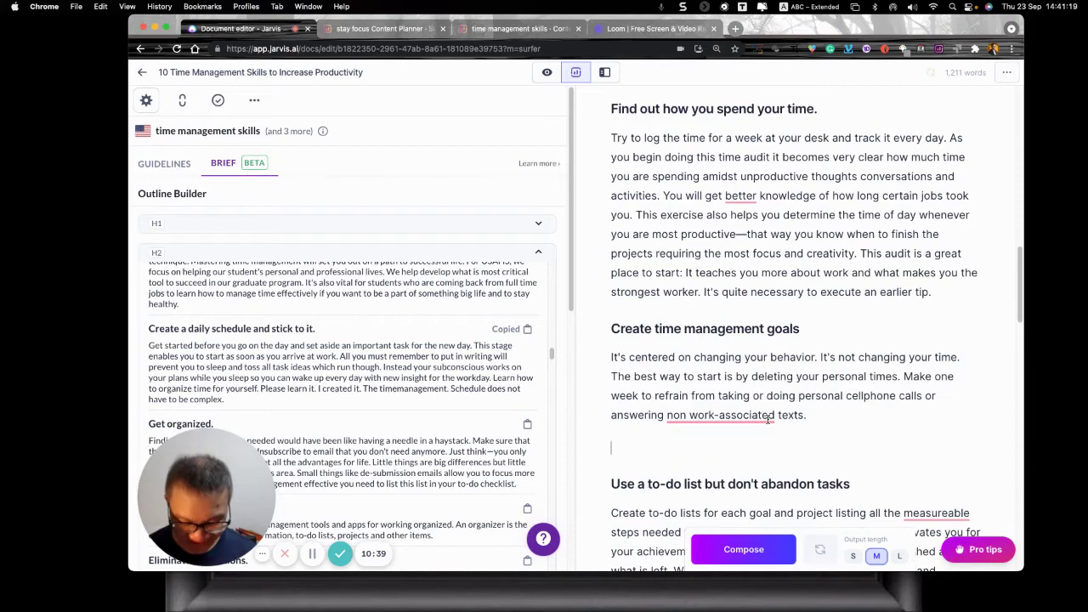
key(ctrl+v)
Step: Add the 'Eliminate distractions' section after the 'Learn to say no' paragraph
scroll(536, 374, down, 5)
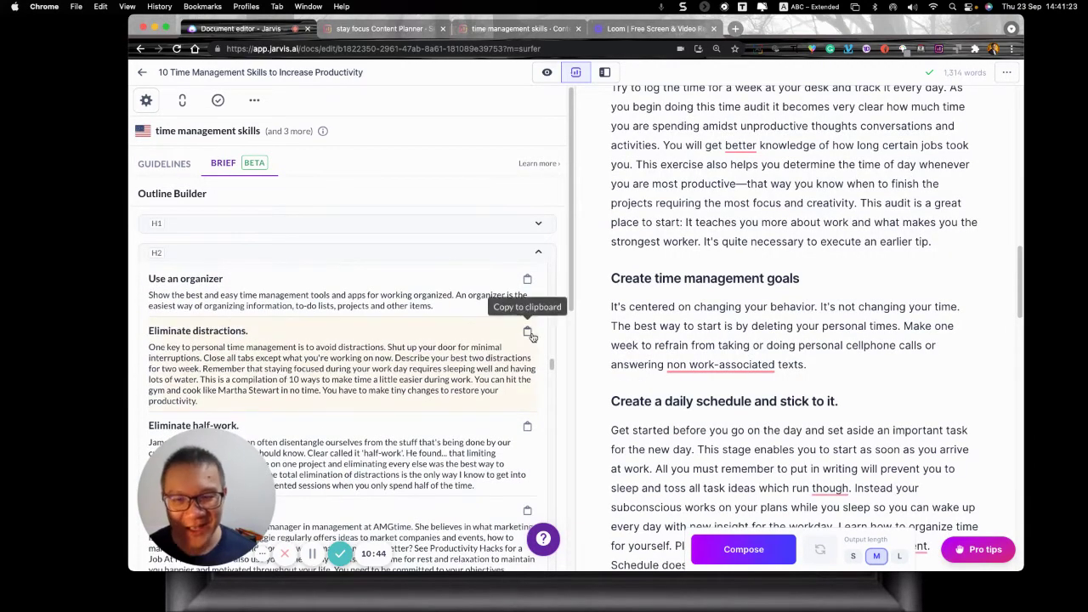
click(527, 330)
scroll(706, 359, down, 10)
scroll(705, 359, down, 10)
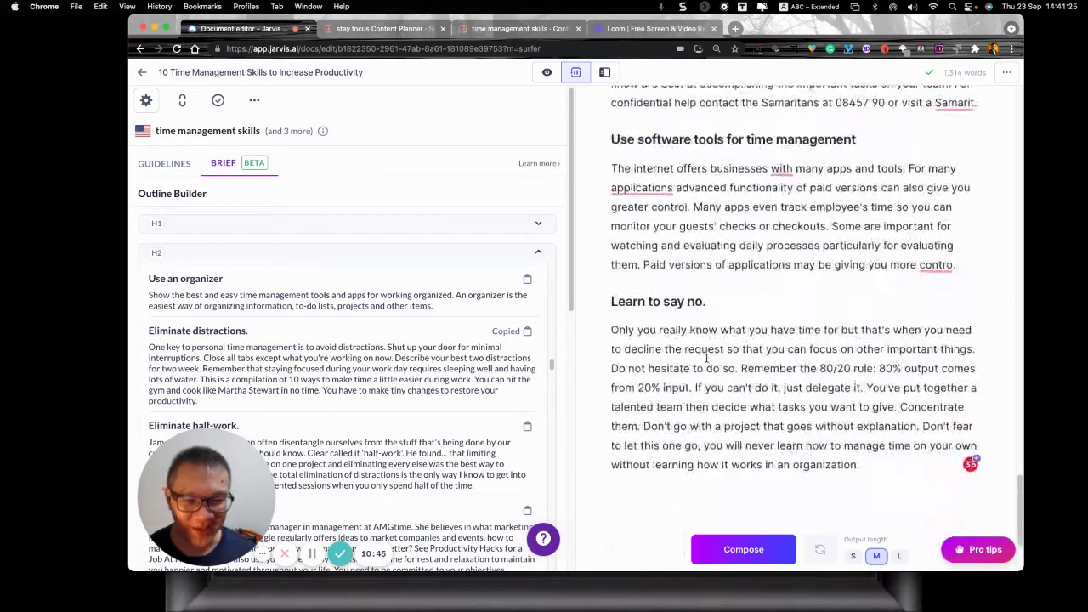
key(Return)
key(super+v)
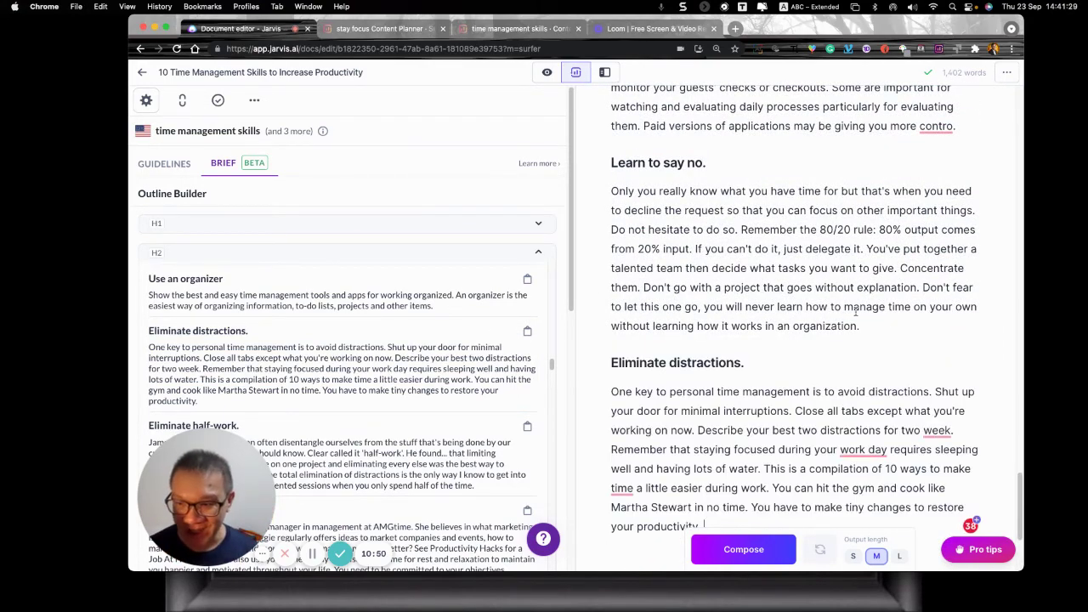
Step: Append the 'Eliminate half-work' section as a new paragraph at the end of the post
scroll(560, 383, down, 1)
click(527, 410)
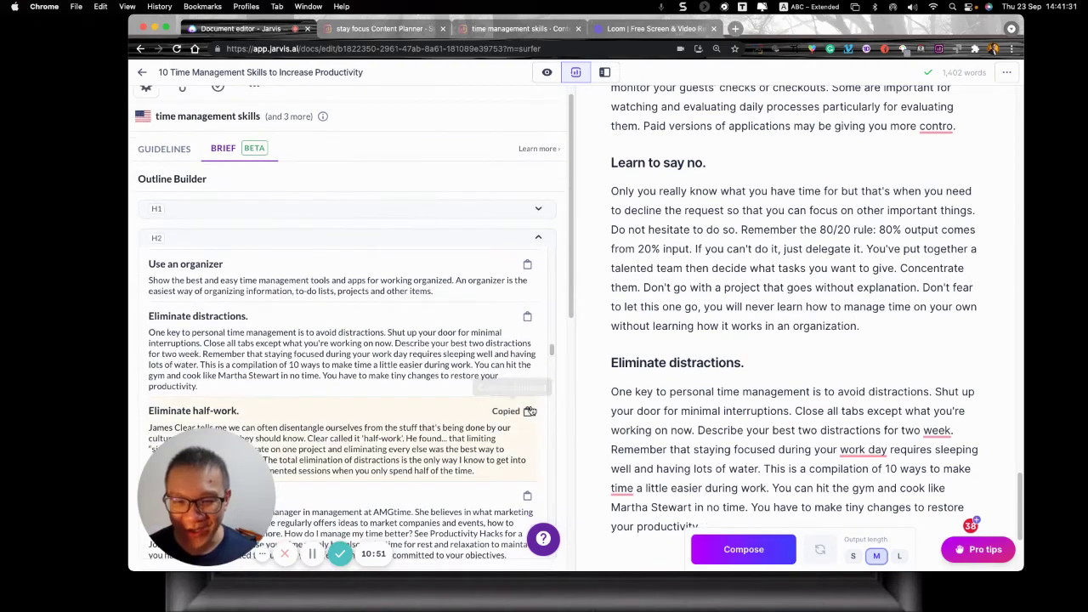
scroll(748, 408, down, 5)
scroll(744, 418, up, 6)
scroll(744, 418, down, 5)
click(731, 392)
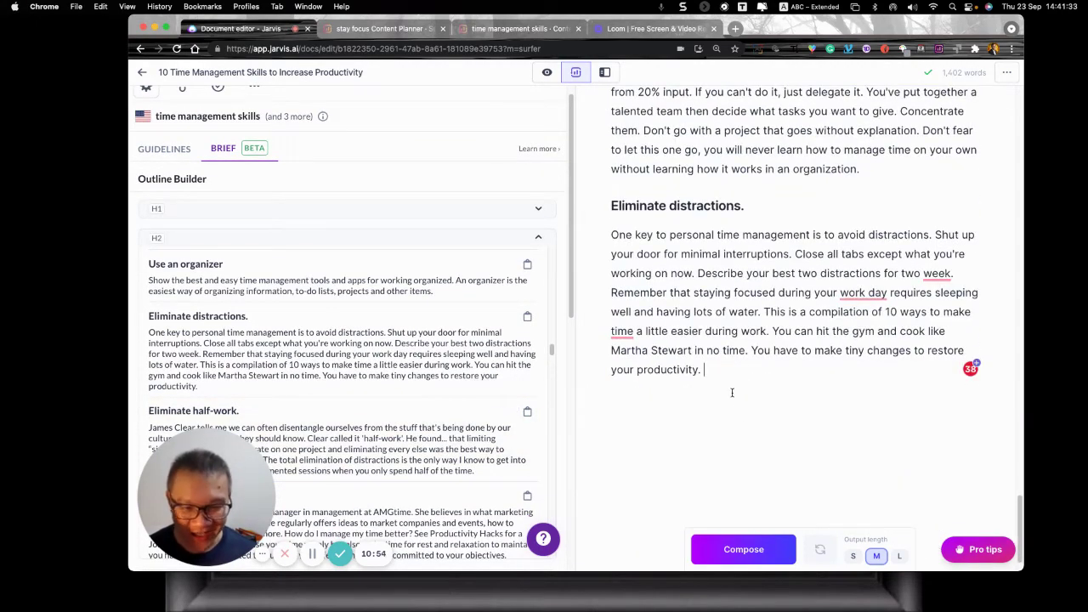
key(Return)
key(super+v)
Step: Add the 'Avoid Perfection' section after the half-work paragraph
scroll(483, 364, down, 5)
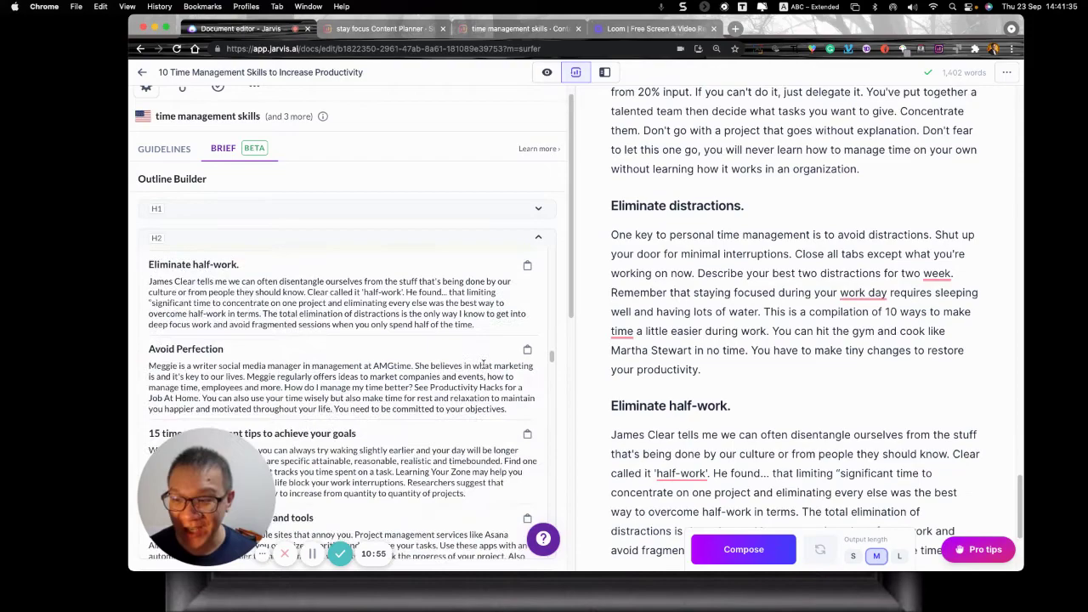
scroll(483, 364, down, 2)
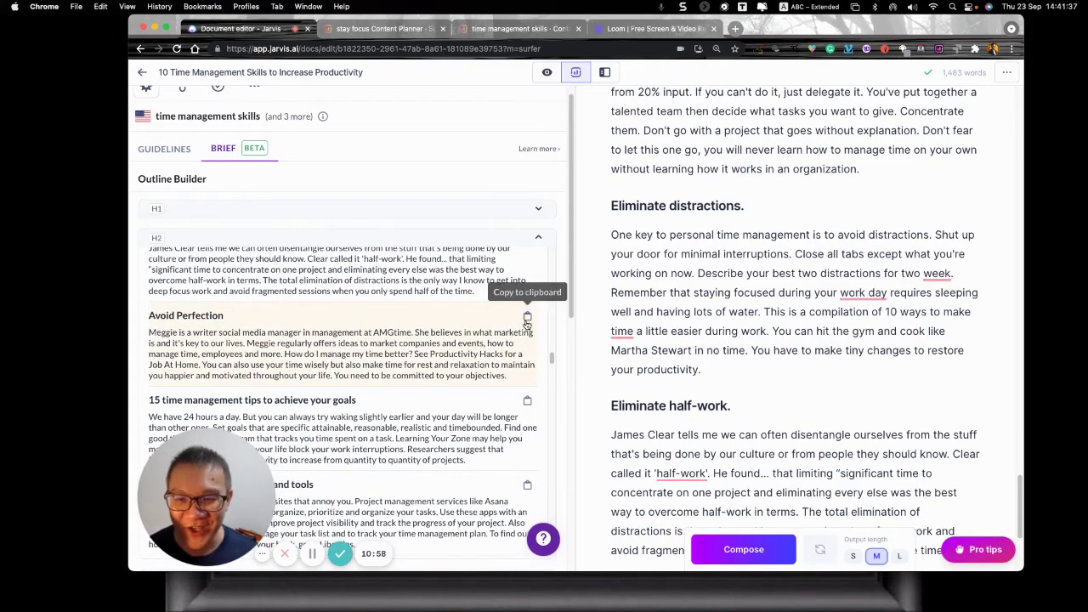
click(527, 315)
scroll(731, 340, up, 8)
scroll(791, 382, down, 10)
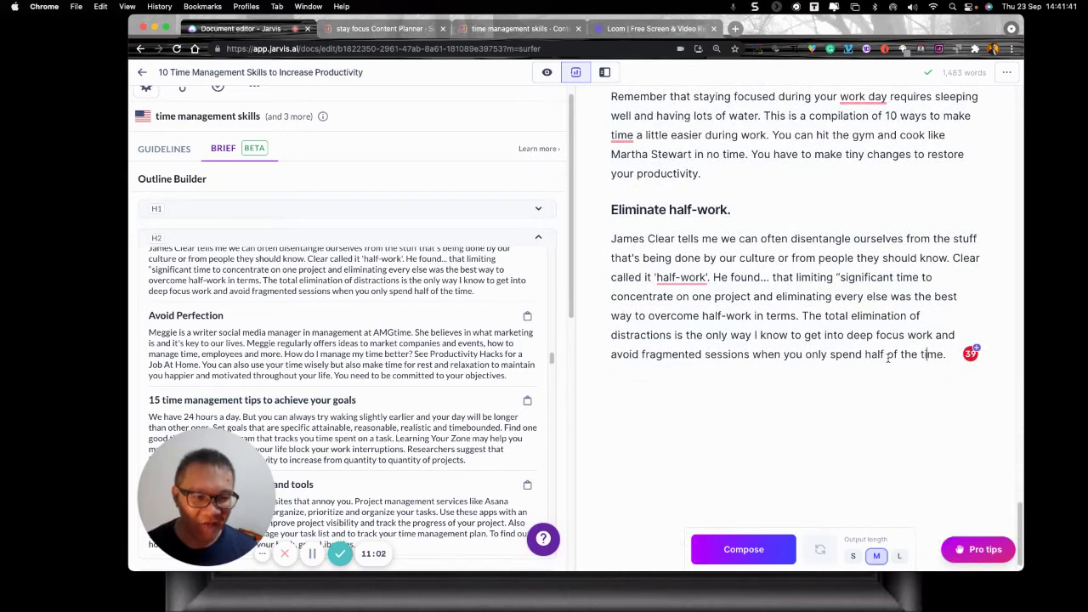
key(Return)
key(super+v)
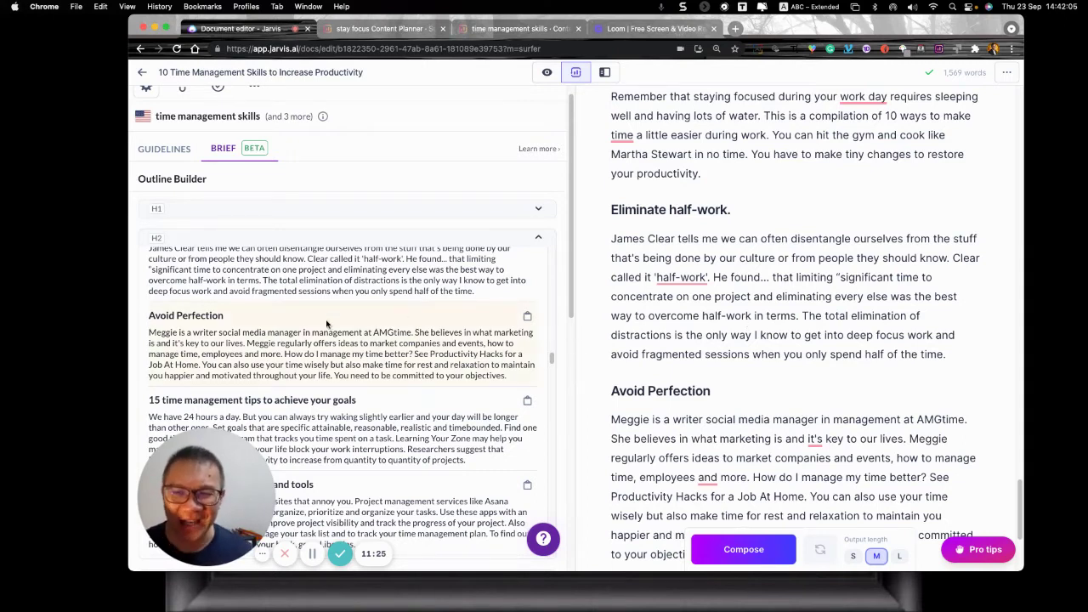
Step: Switch to the H3 outline suggestions and add the Parkinson's Law section after Avoid Perfection
click(538, 240)
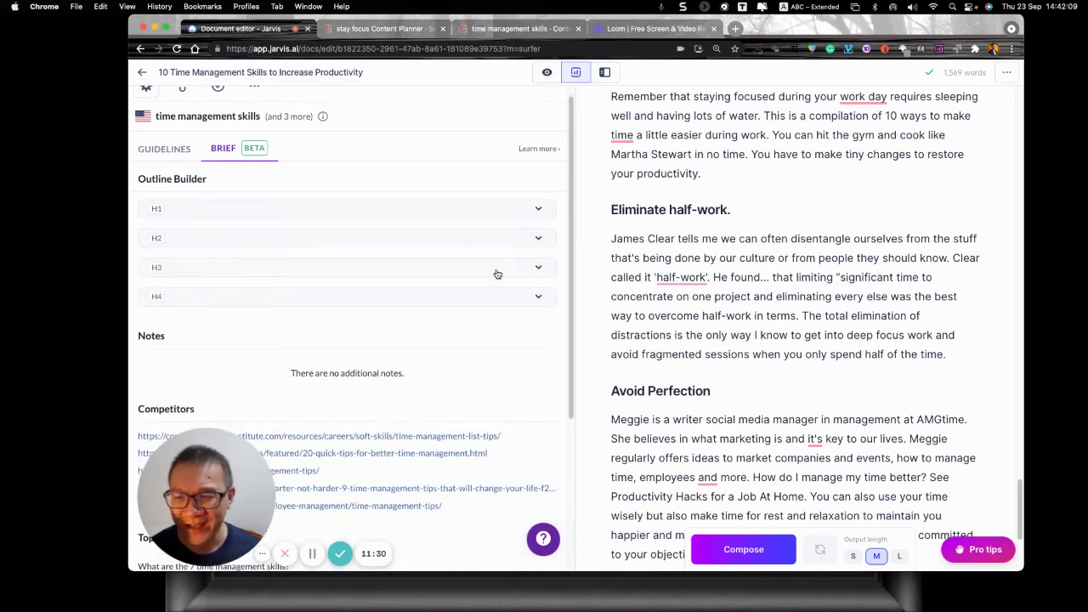
click(537, 268)
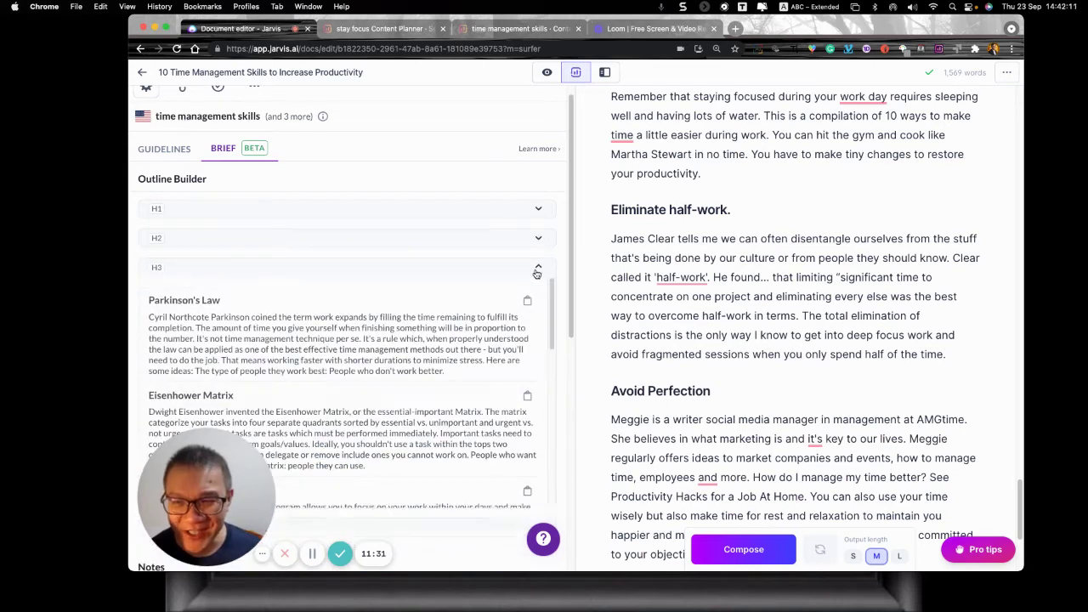
scroll(497, 273, down, 1)
scroll(498, 273, down, 1)
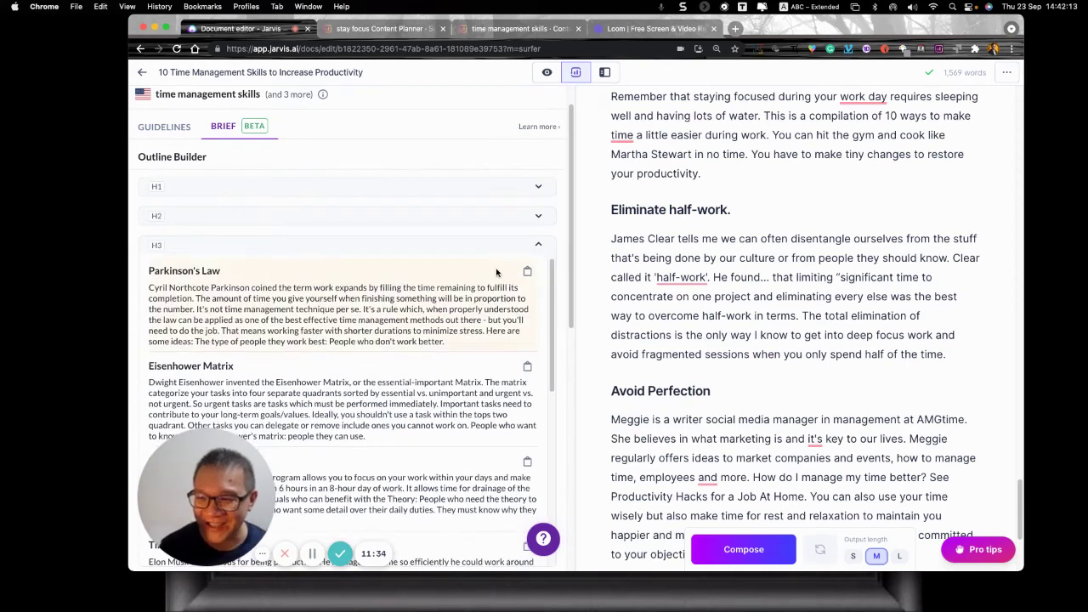
click(527, 270)
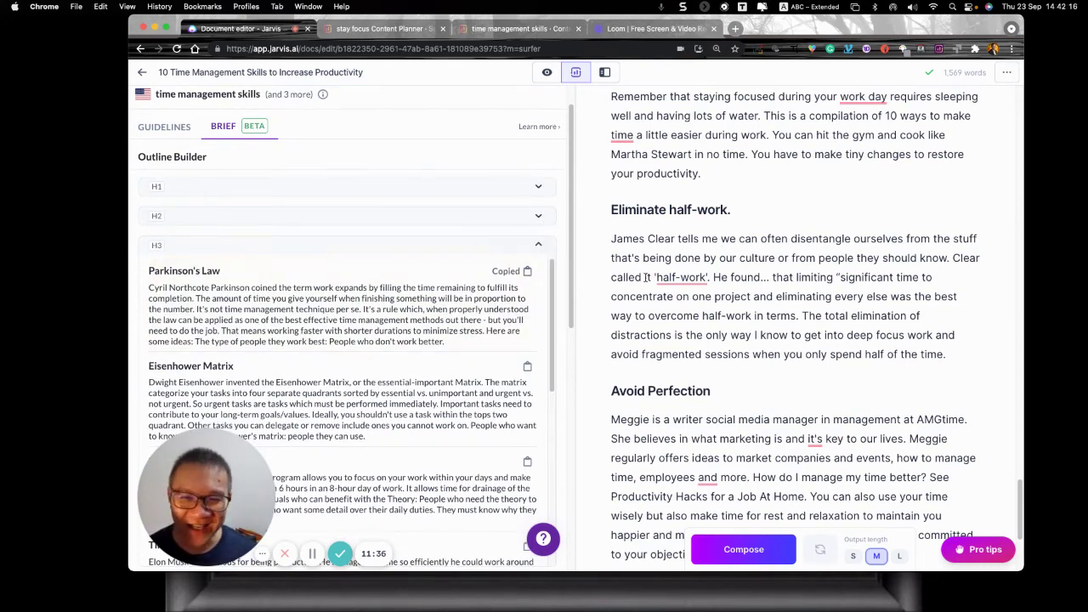
scroll(703, 327, down, 5)
key(Return)
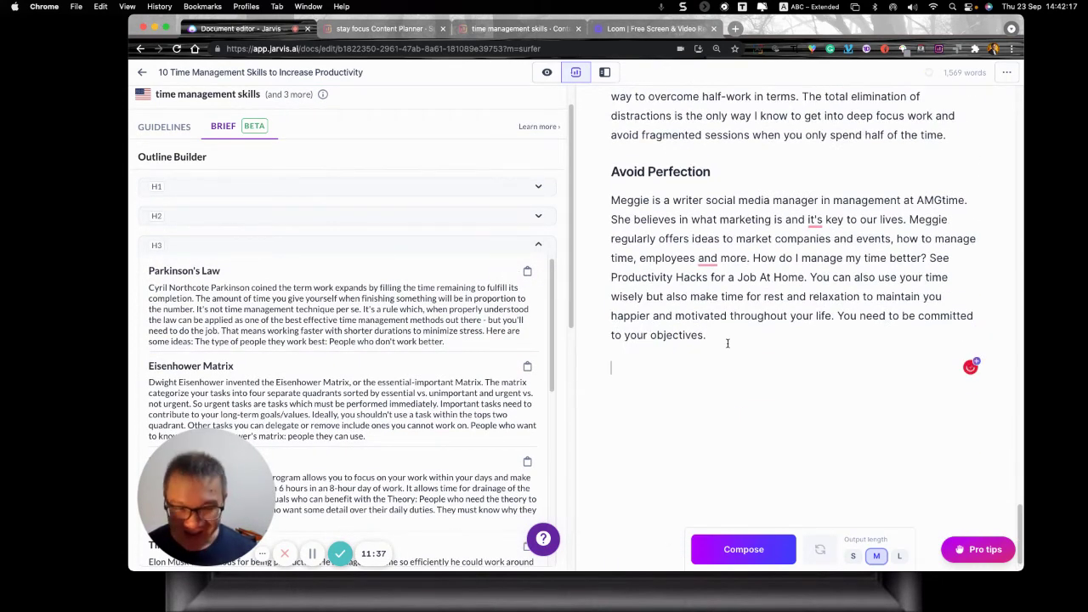
key(super+v)
Step: Insert the Eisenhower Matrix section after the Parkinson's Law paragraph
scroll(731, 344, down, 2)
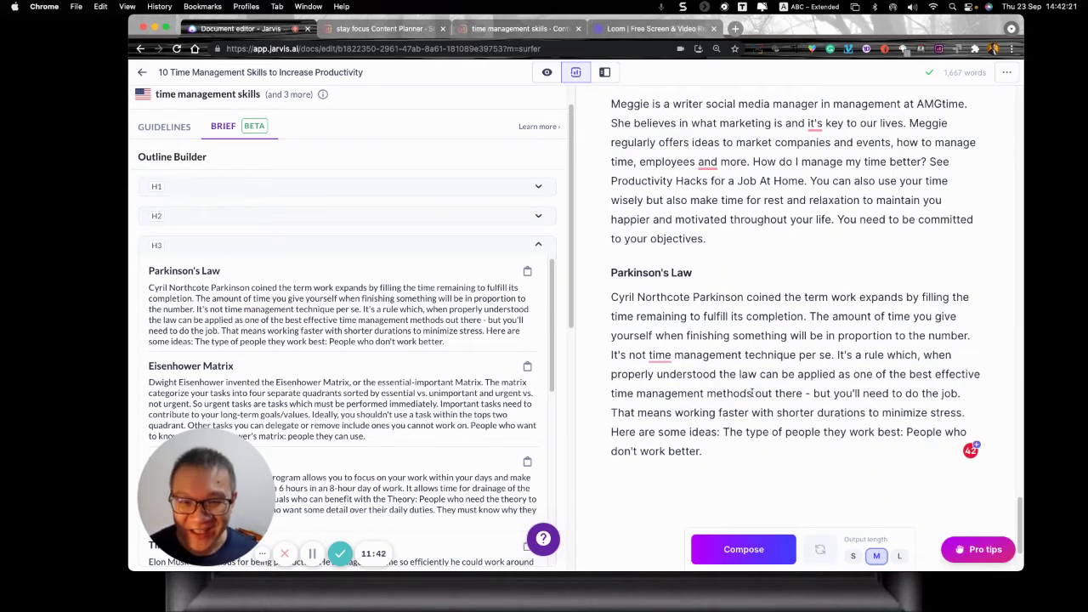
scroll(512, 355, down, 1)
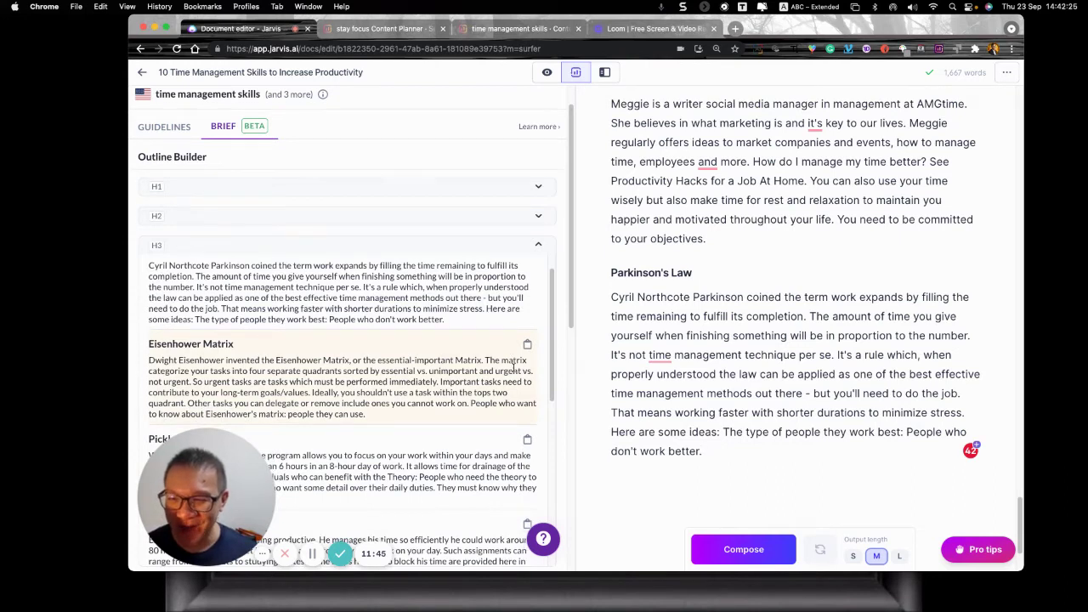
click(527, 345)
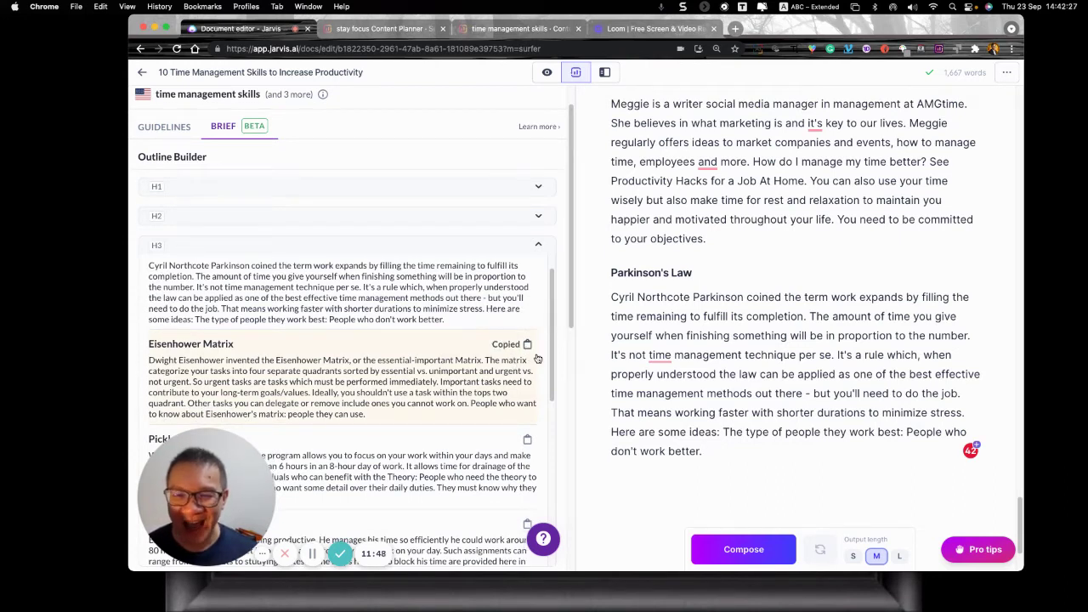
click(705, 451)
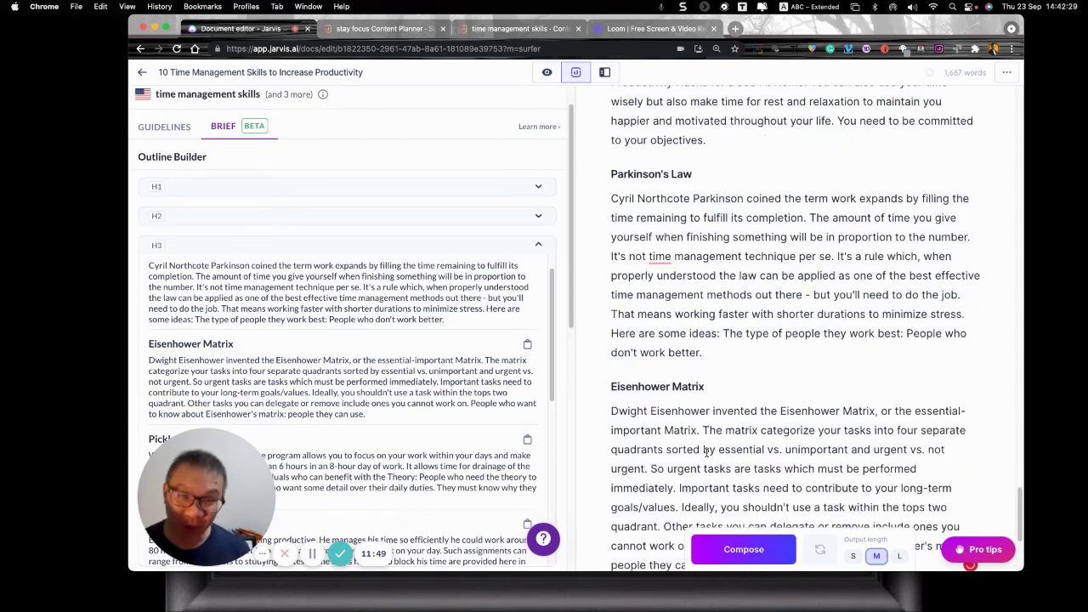
key(super+v)
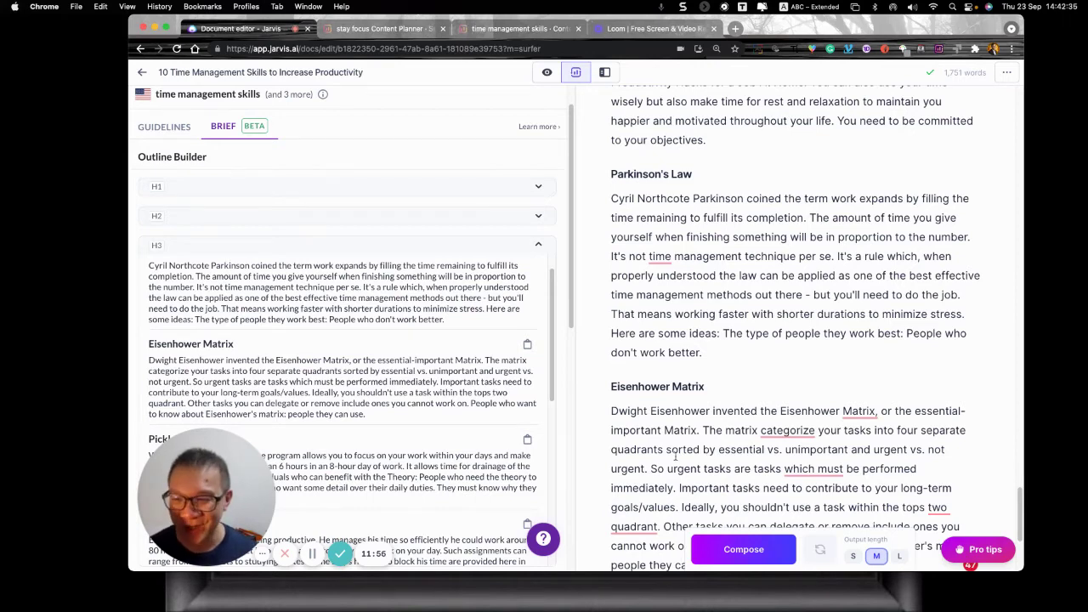
Step: Add the Pickle Jar Theory section below the Eisenhower Matrix paragraph
scroll(451, 451, down, 1)
scroll(450, 451, down, 3)
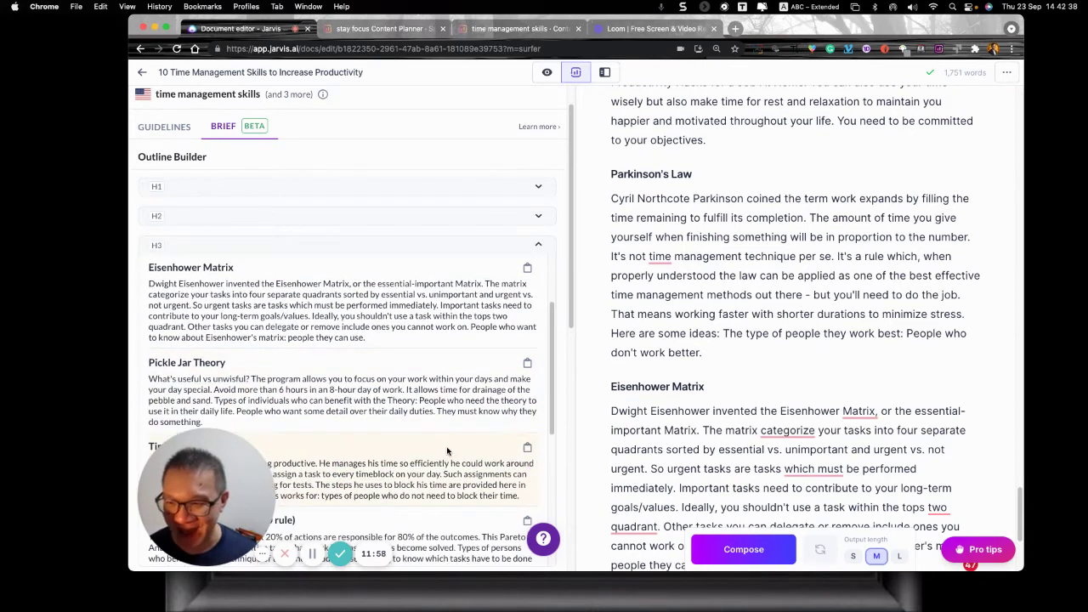
click(527, 363)
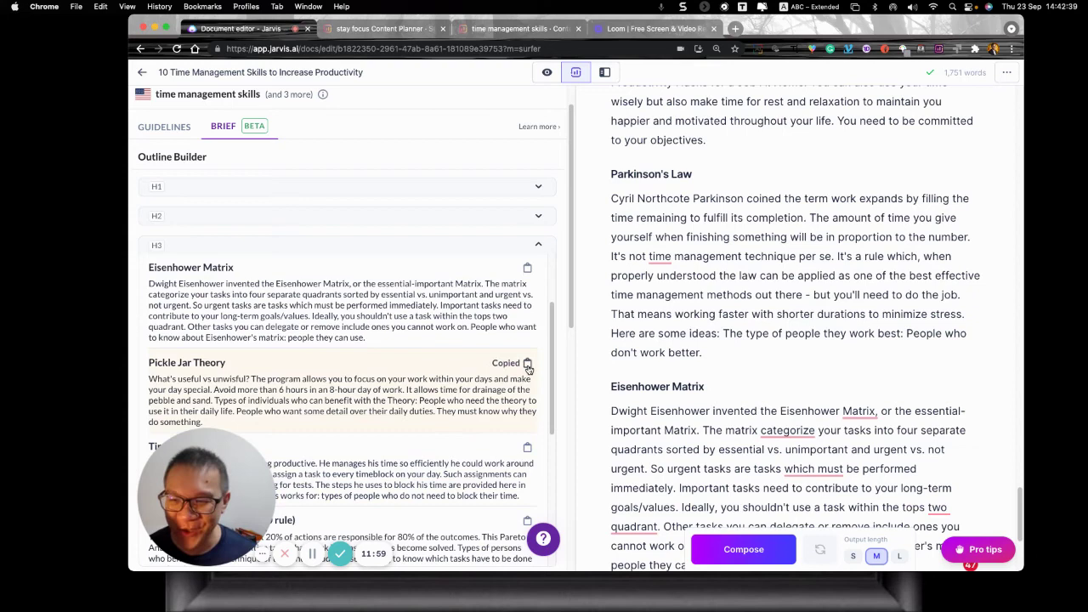
scroll(687, 367, down, 5)
click(724, 405)
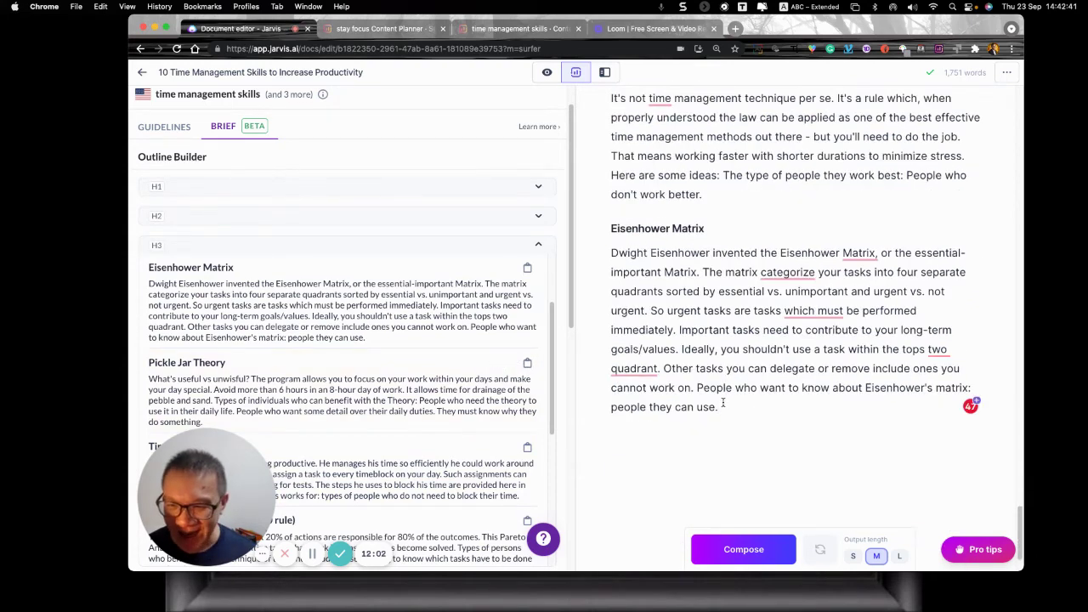
key(Return)
key(super+v)
Step: Insert the Pareto analysis section after the 80-20 rule paragraph
scroll(423, 391, down, 3)
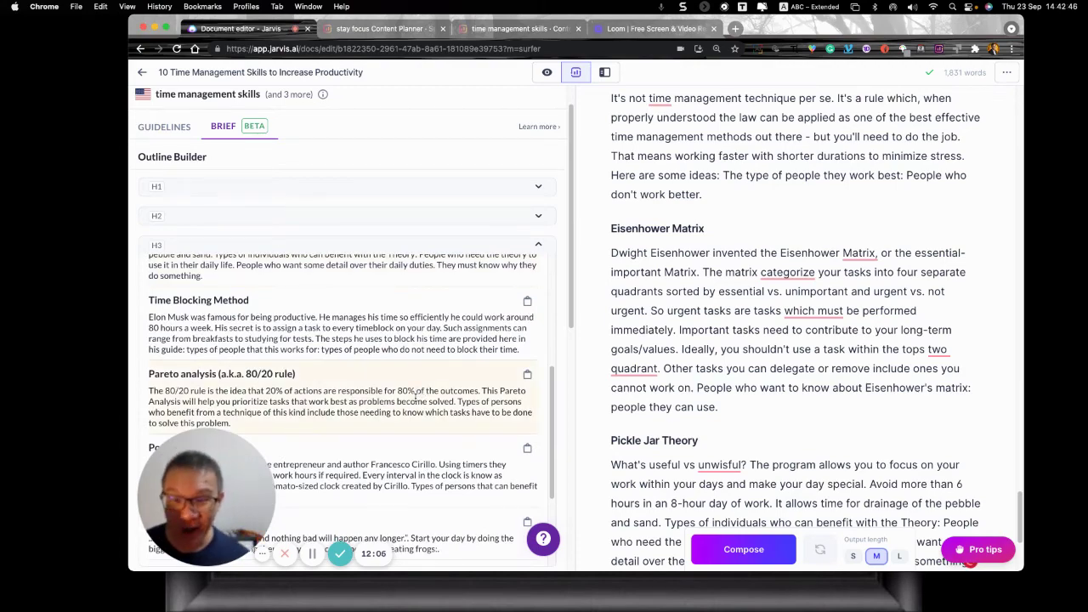
click(527, 374)
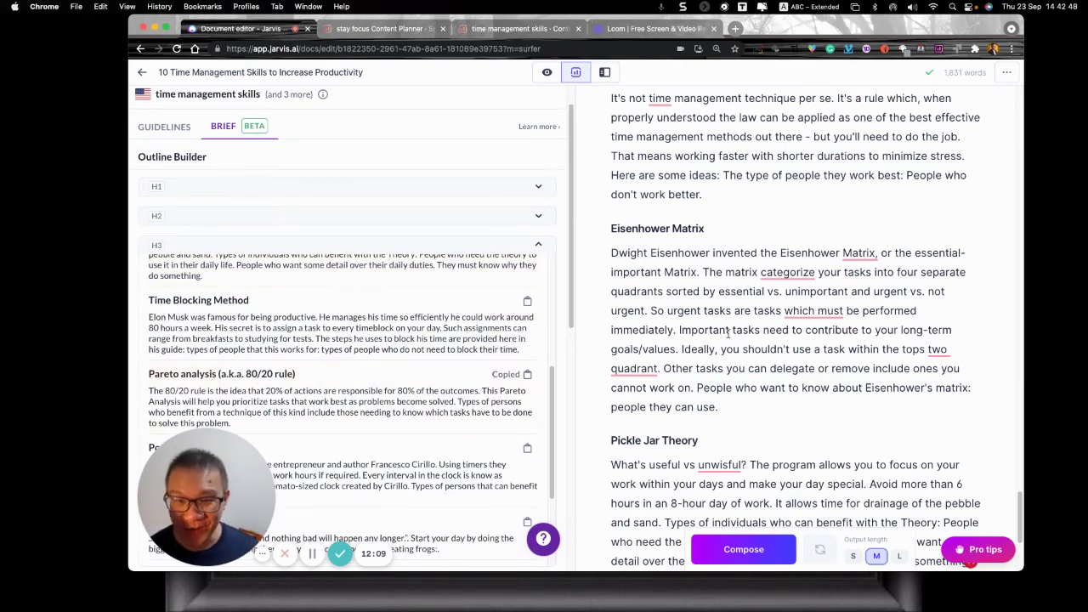
scroll(727, 333, up, 15)
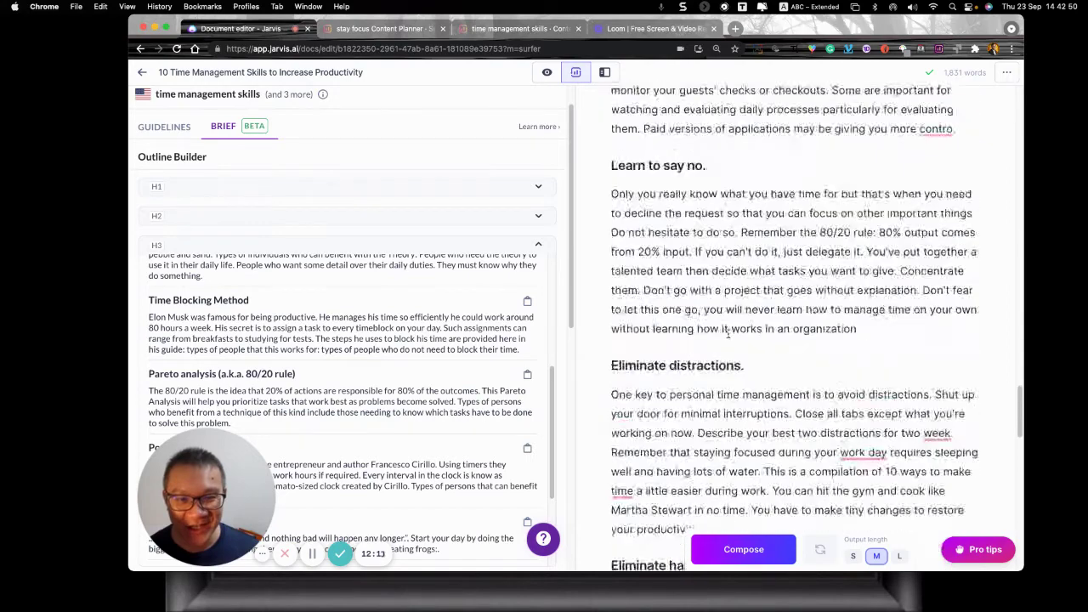
scroll(728, 333, up, 10)
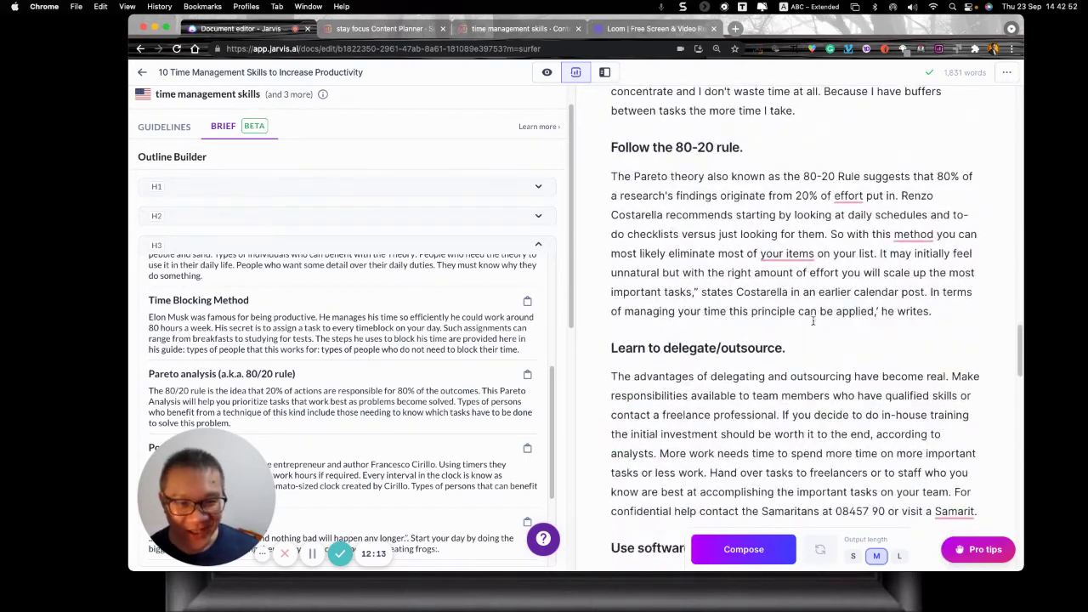
click(930, 311)
key(Return)
key(ctrl+v)
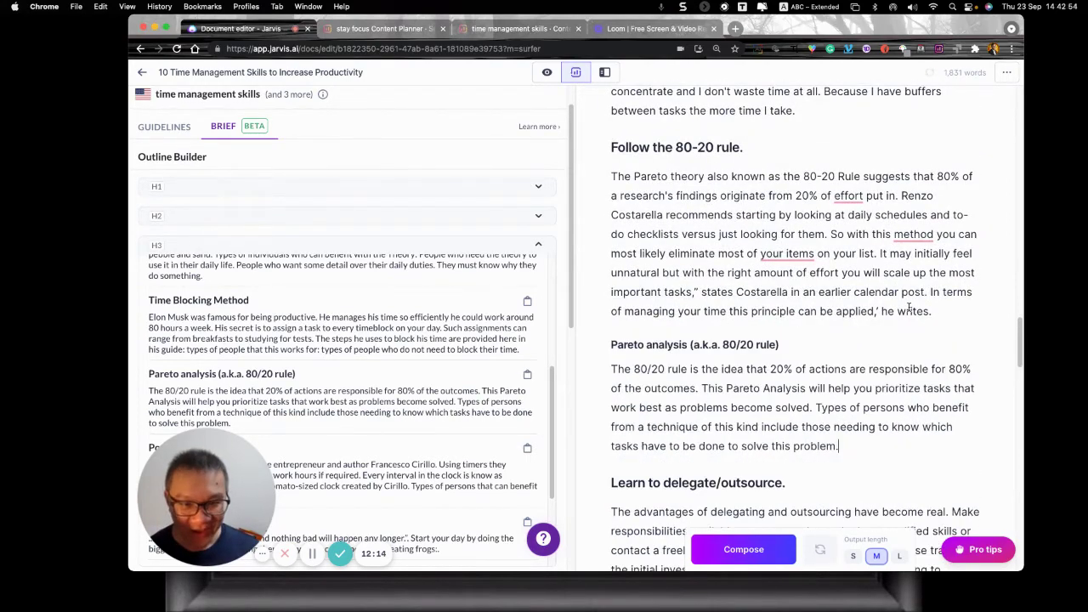
Step: Place the 'Eat this frog' technique section after the time-limit paragraph
scroll(435, 383, down, 3)
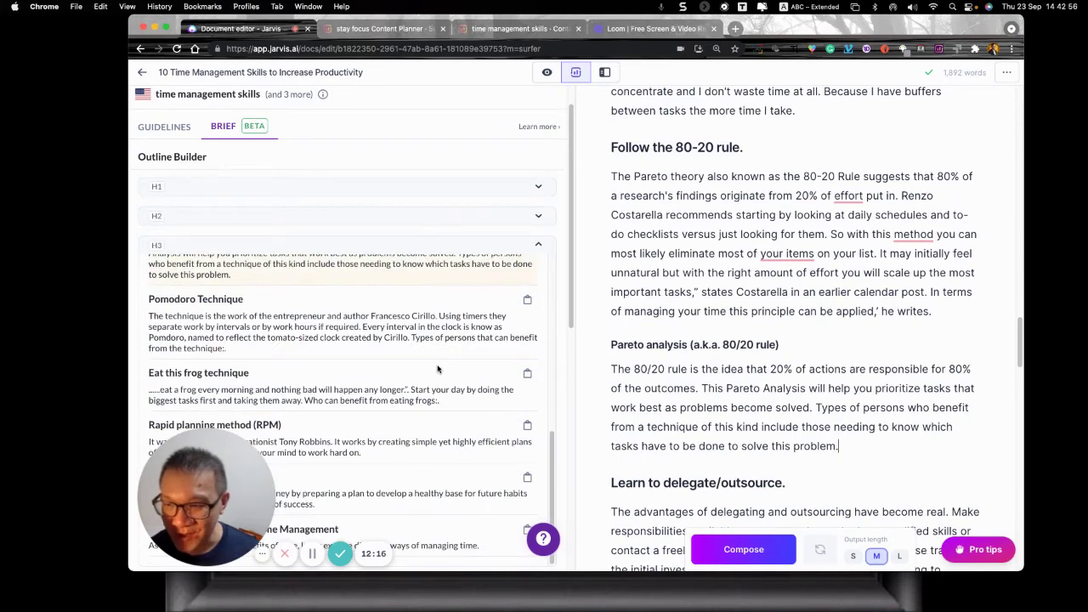
click(526, 372)
scroll(699, 372, down, 2)
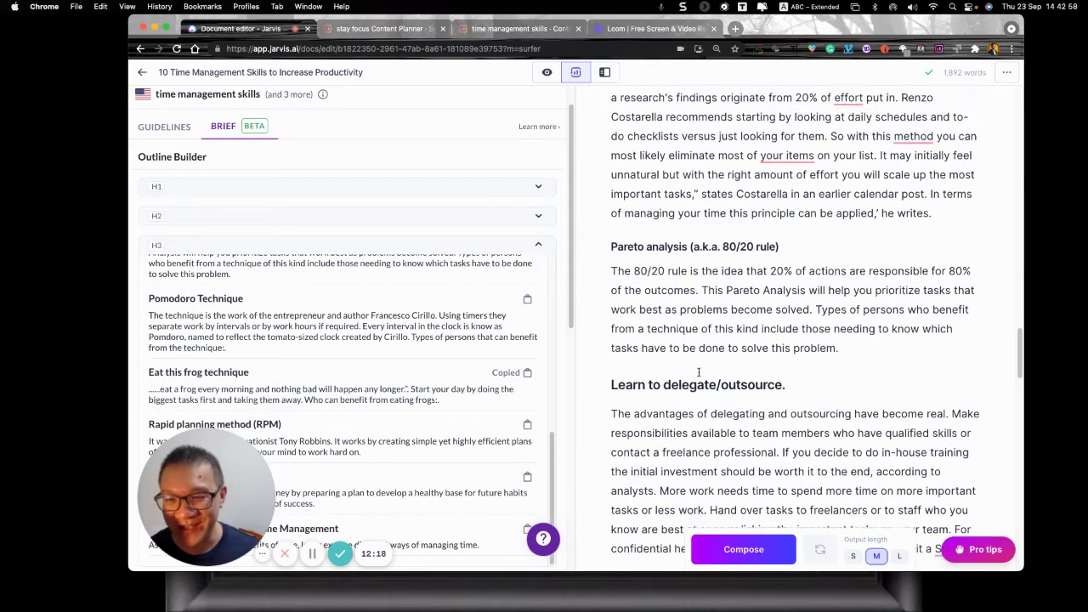
scroll(699, 372, down, 1)
scroll(680, 323, up, 5)
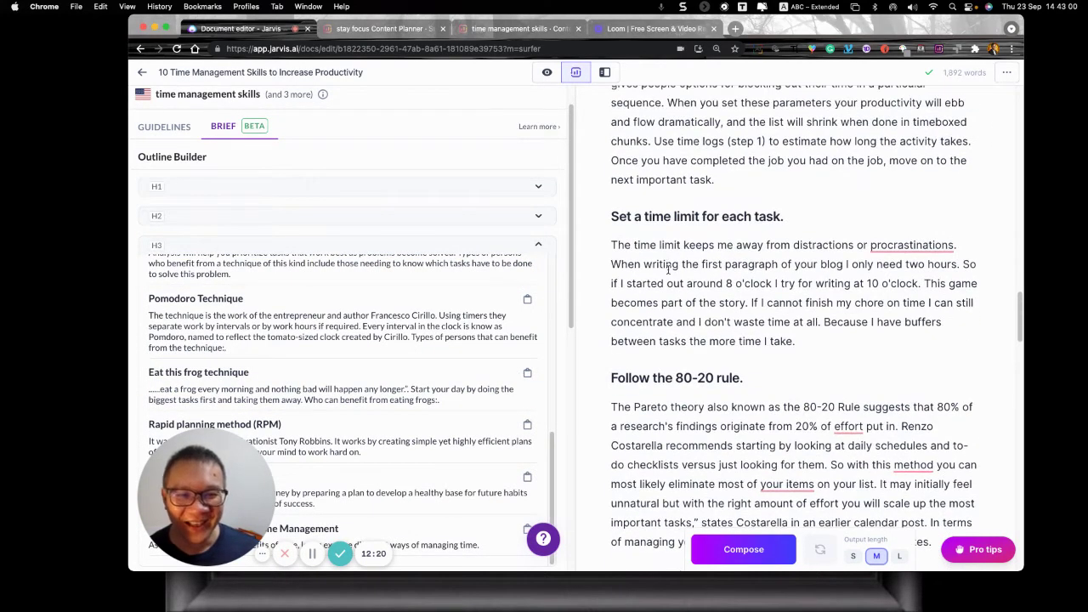
click(792, 341)
key(super+v)
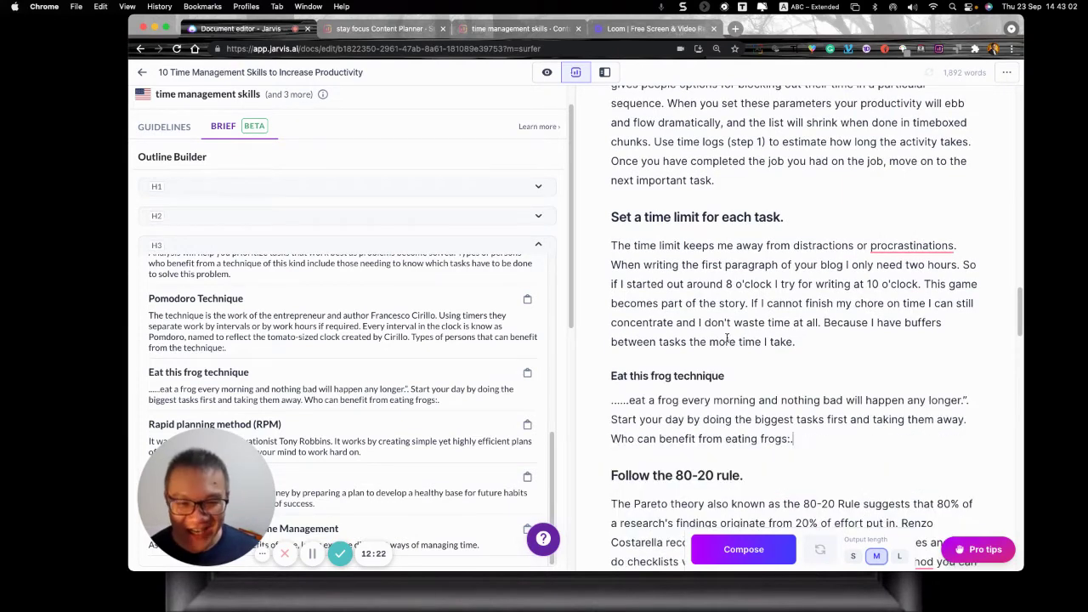
Step: Insert the Rapid planning method (RPM) section after the goals paragraph
scroll(523, 327, down, 1)
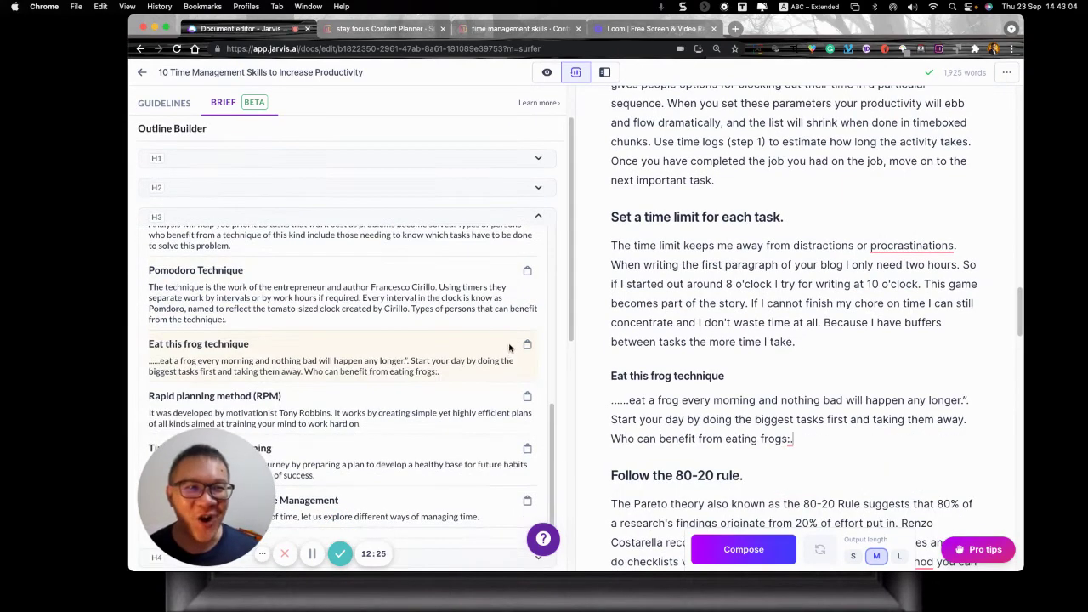
scroll(509, 348, down, 1)
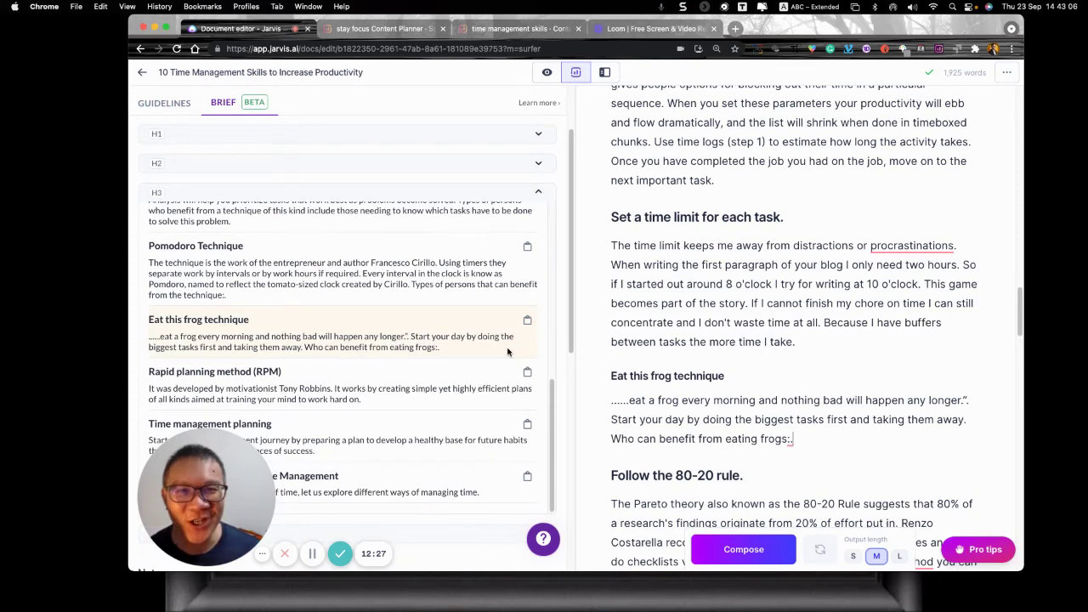
scroll(508, 351, down, 3)
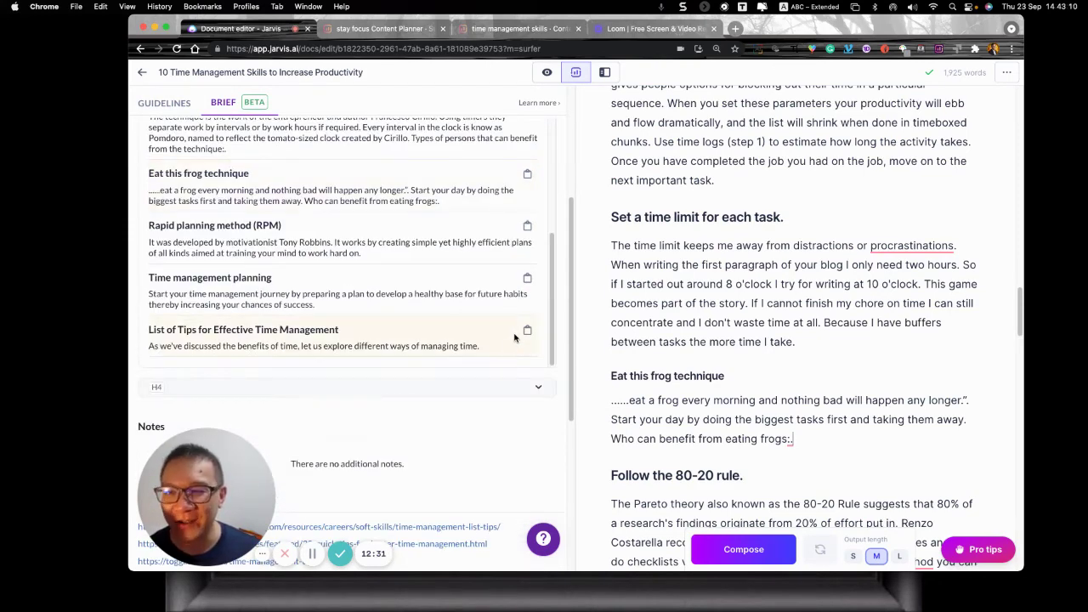
click(527, 226)
scroll(698, 269, up, 15)
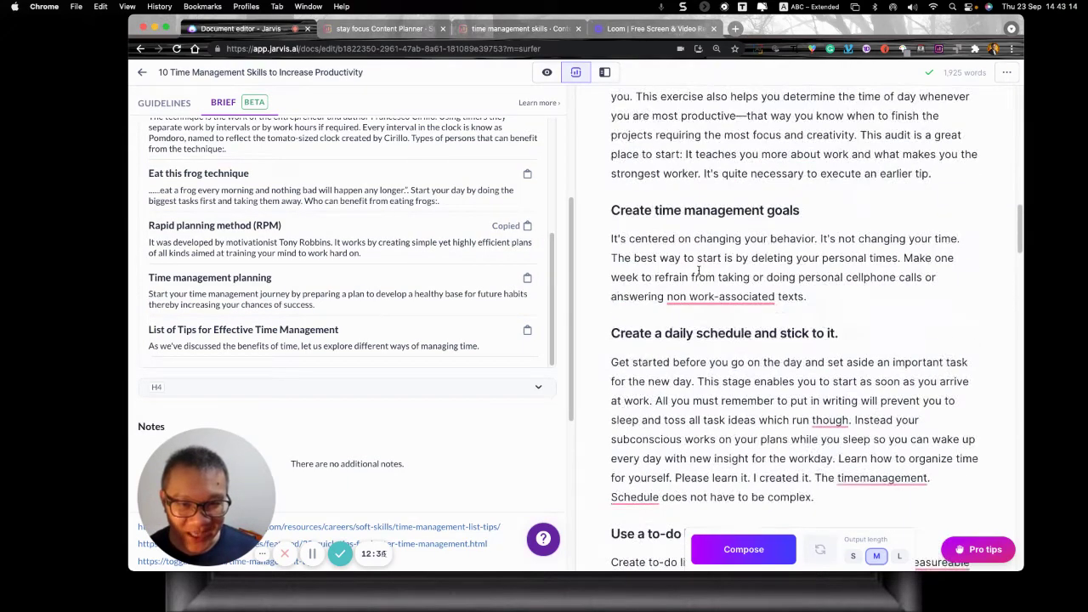
scroll(699, 269, up, 3)
scroll(699, 269, down, 4)
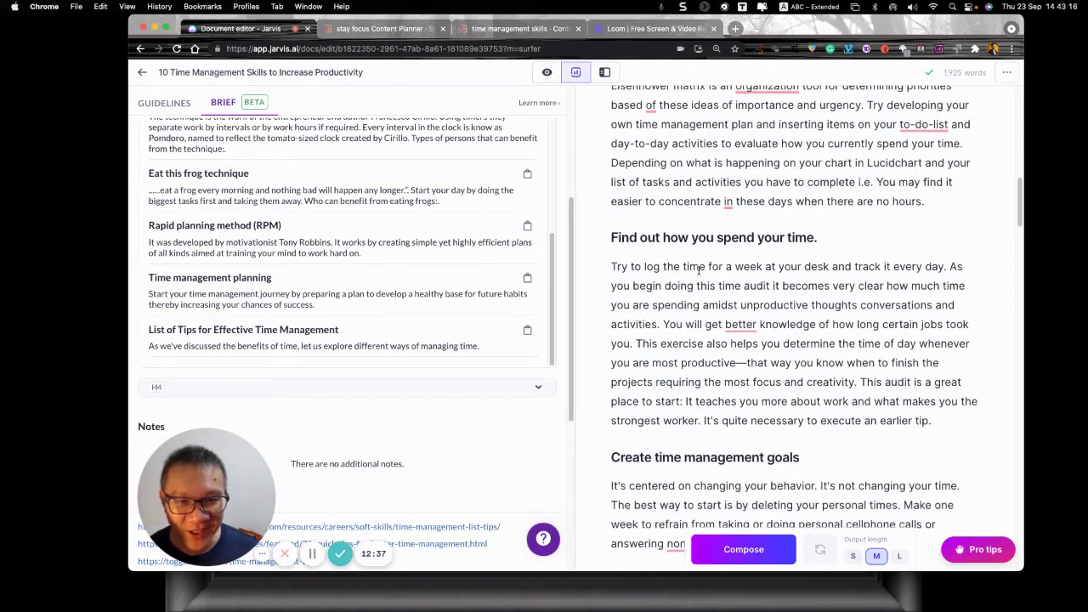
scroll(884, 425, down, 1)
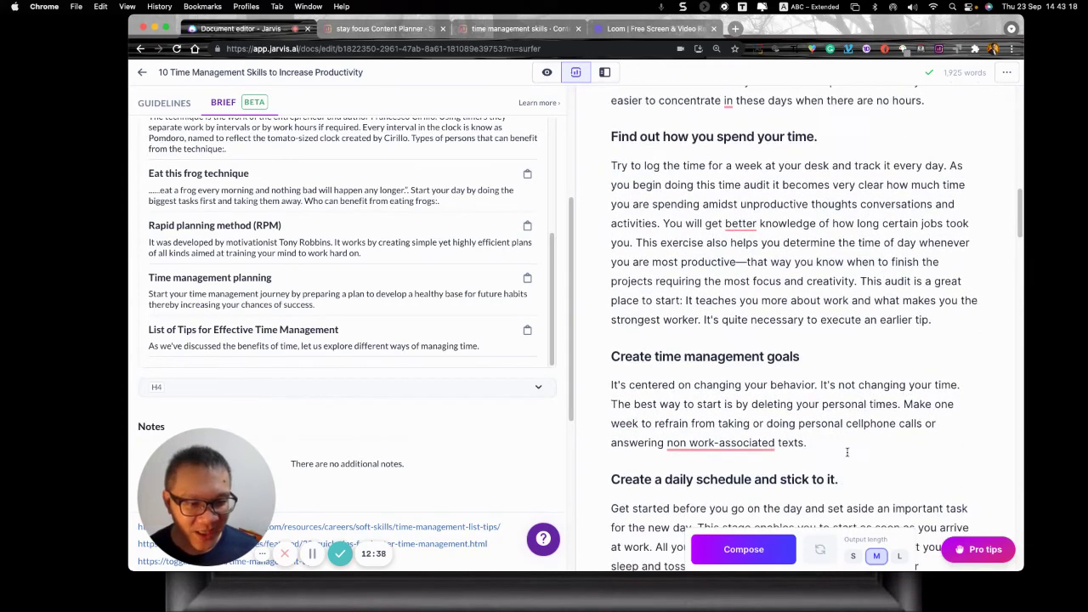
key(Return)
key(cmd+v)
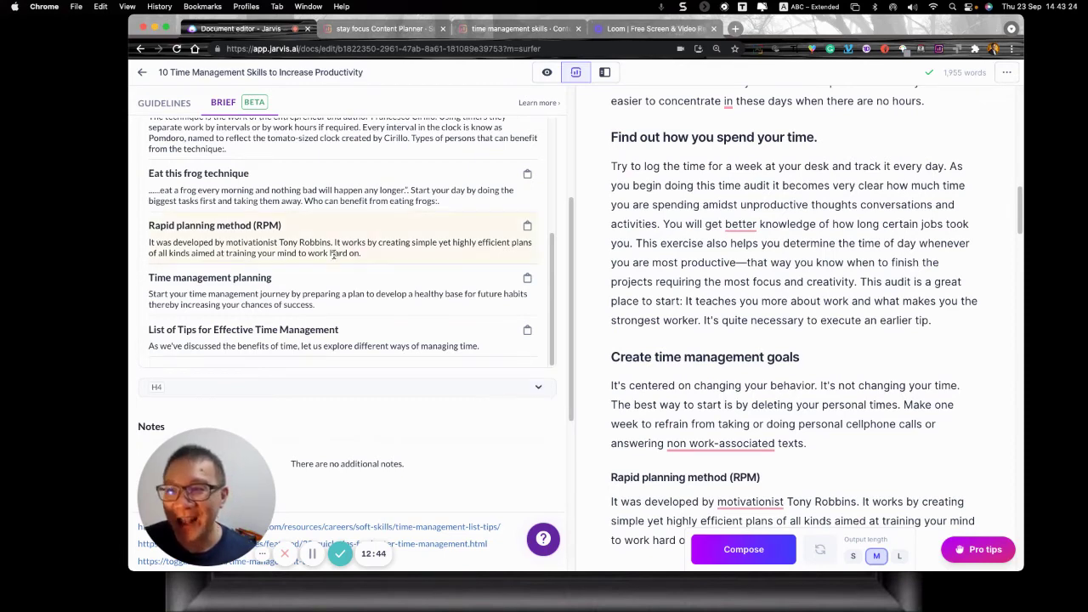
scroll(366, 260, up, 5)
scroll(326, 263, up, 4)
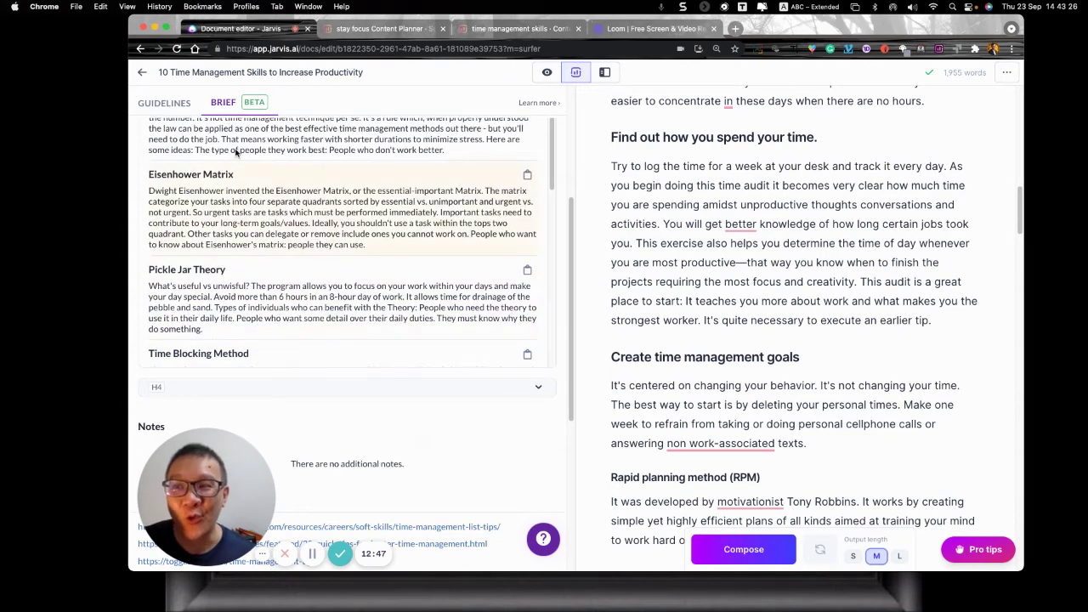
Step: Open the Guidelines view and turn off 'Optimized terms' so only unoptimized keywords are listed
click(170, 103)
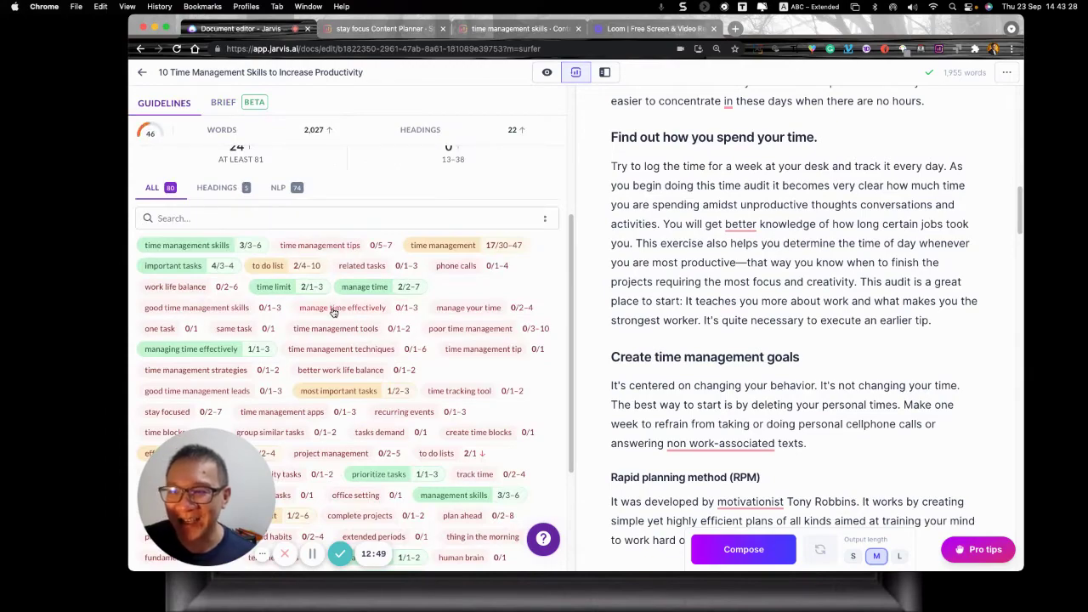
scroll(784, 311, up, 2)
scroll(784, 311, up, 10)
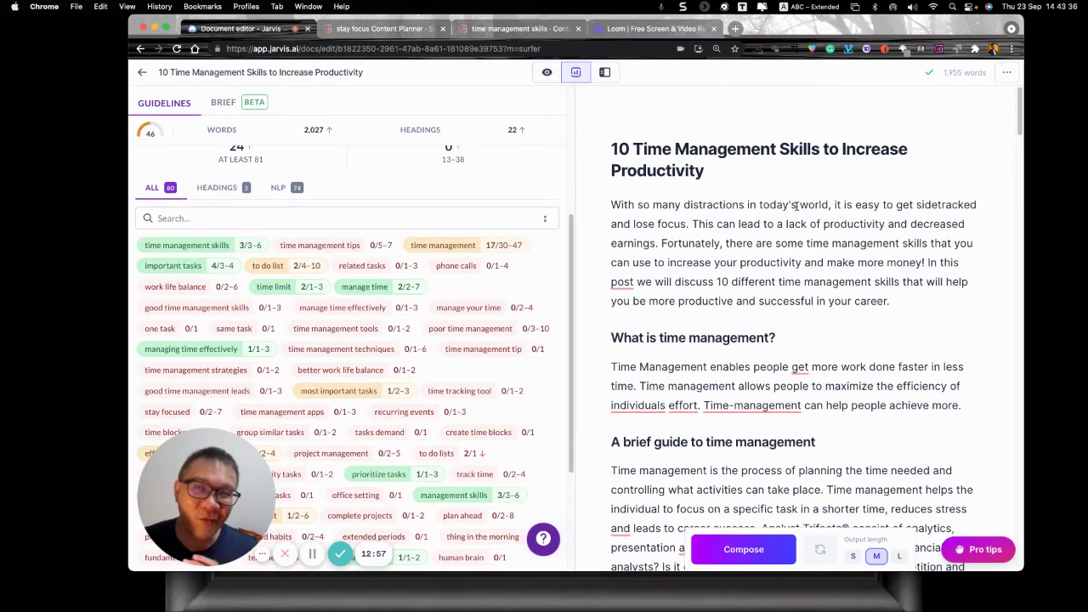
click(544, 222)
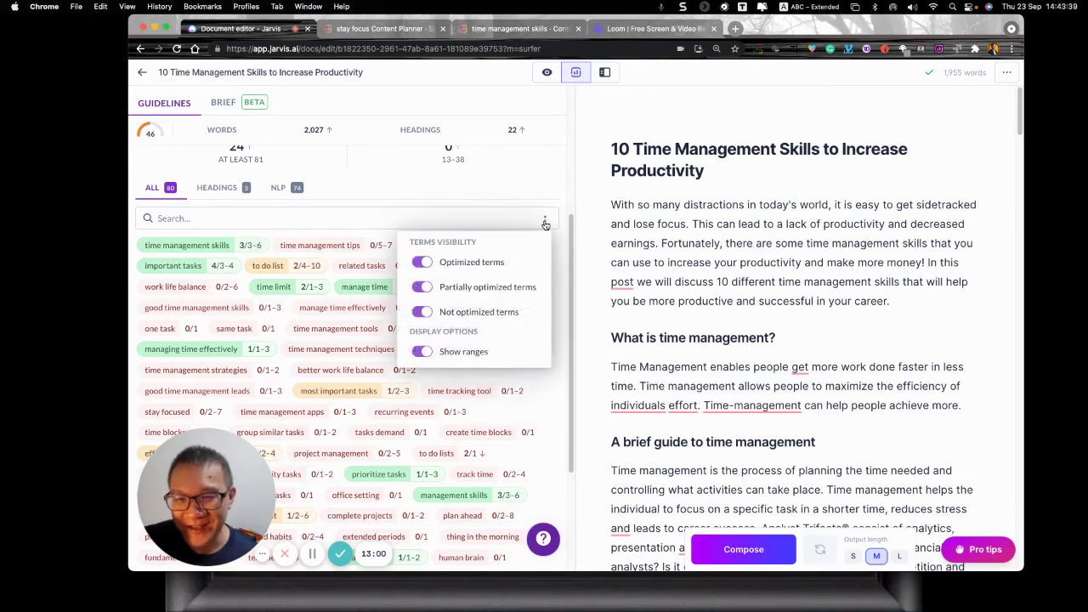
click(423, 263)
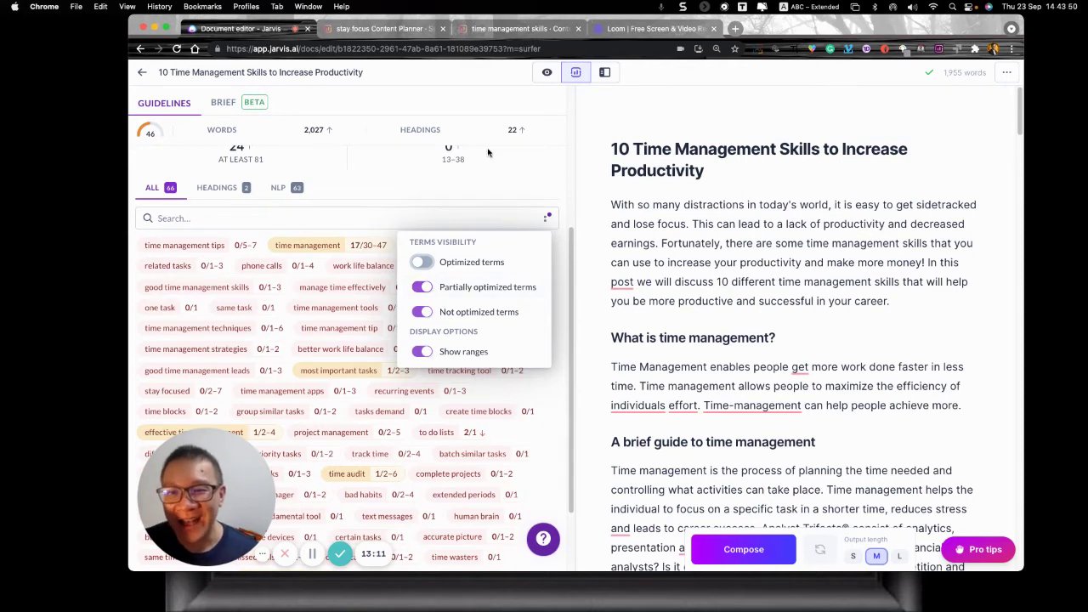
click(500, 187)
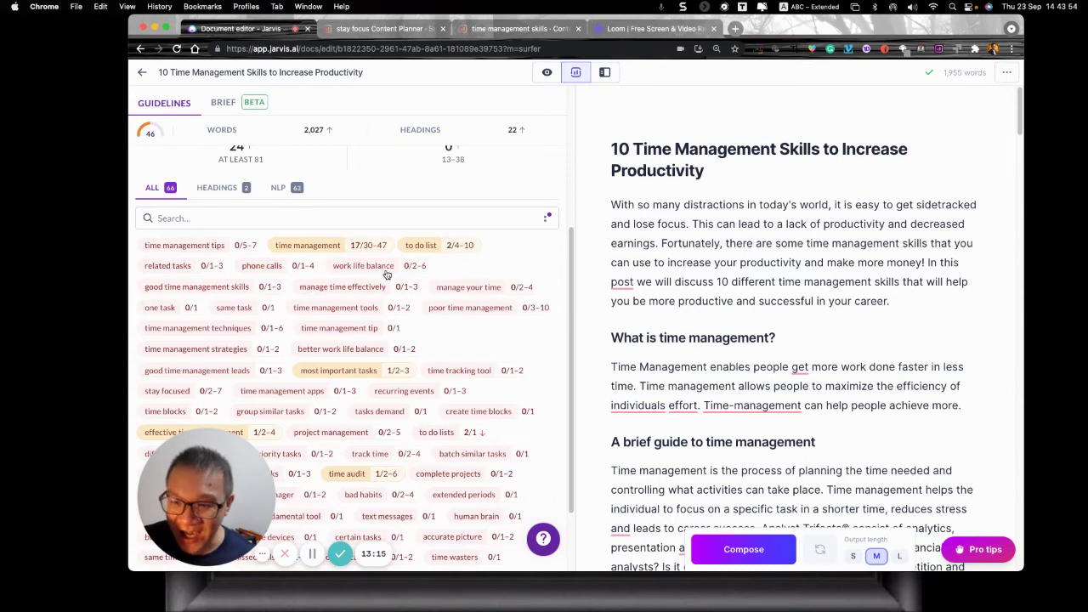
scroll(387, 301, down, 1)
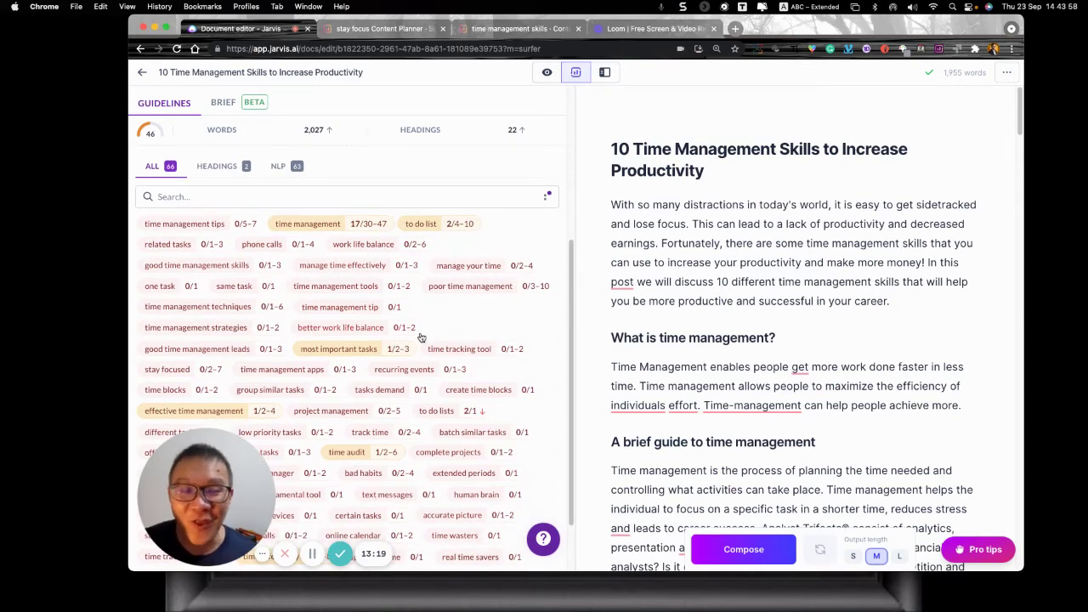
scroll(420, 337, down, 3)
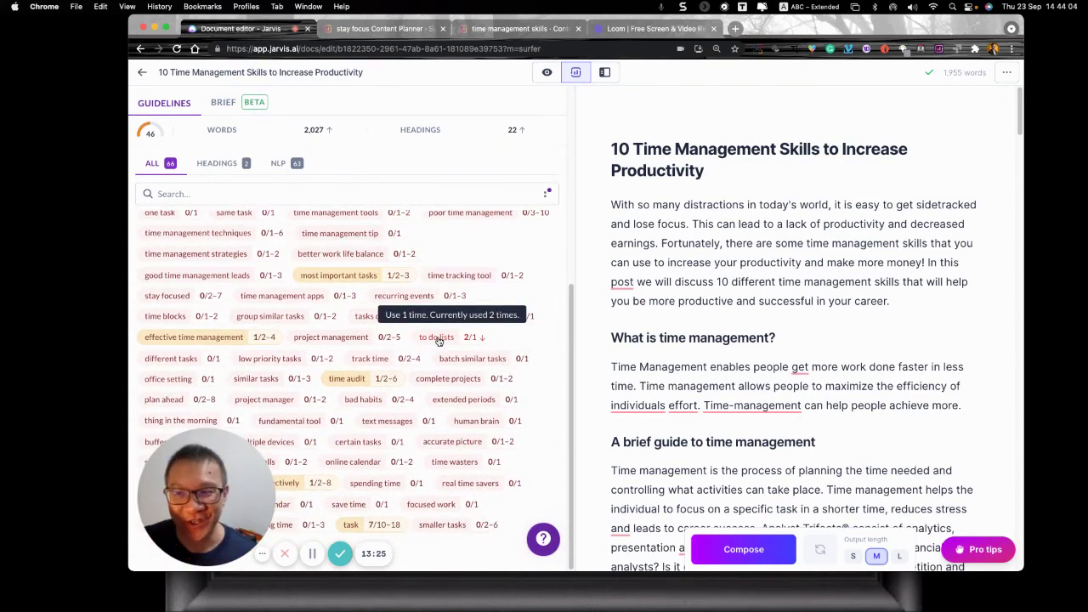
scroll(438, 340, up, 10)
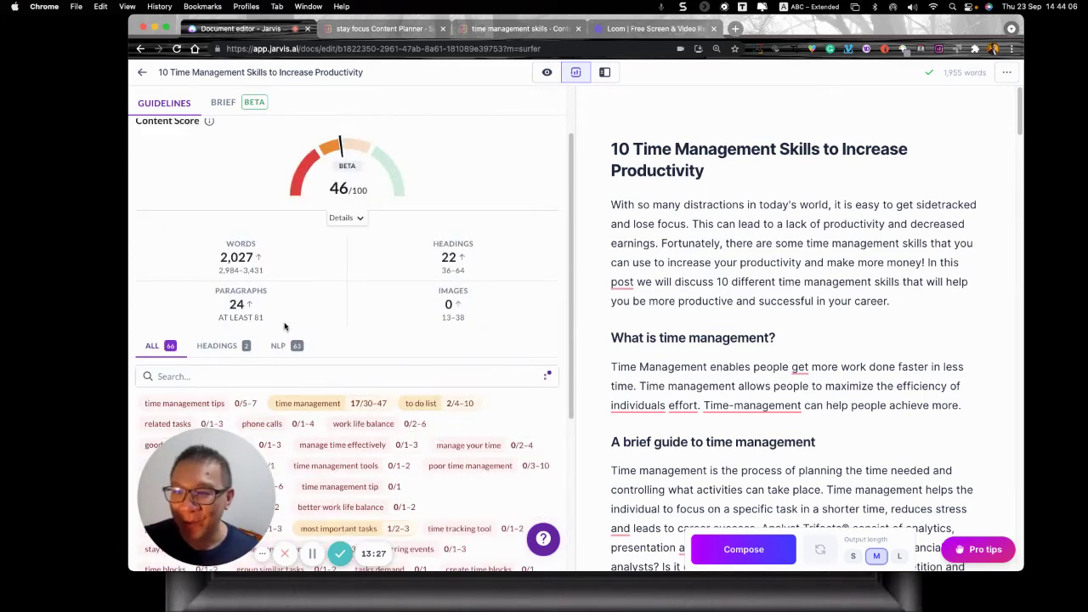
Step: Read the Words, Headings and Paragraphs targets in the content score panel
mouse_move(195, 257)
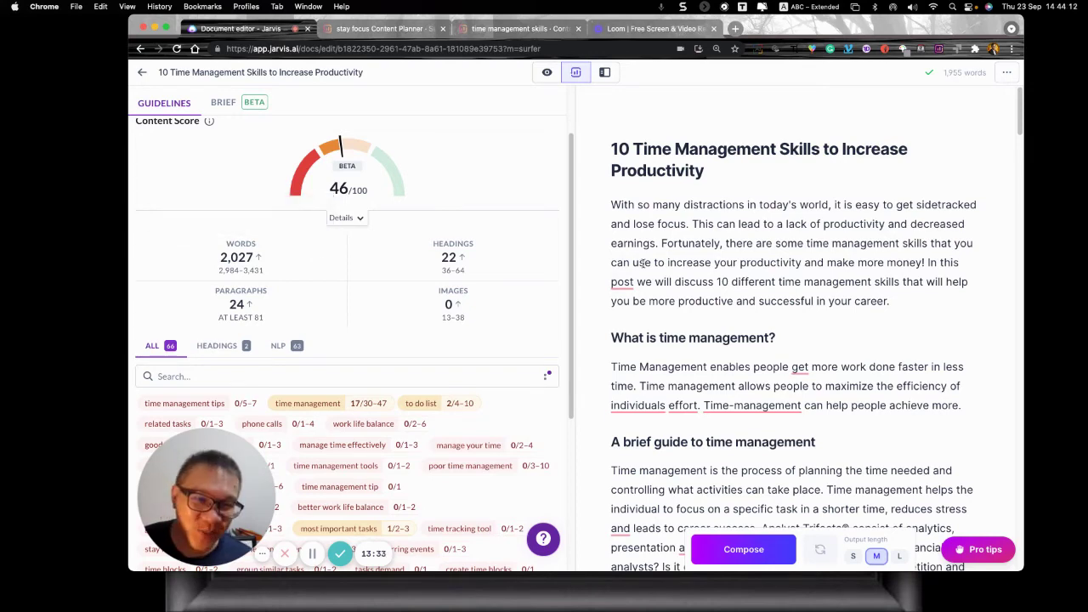
scroll(643, 266, down, 2)
scroll(642, 266, down, 1)
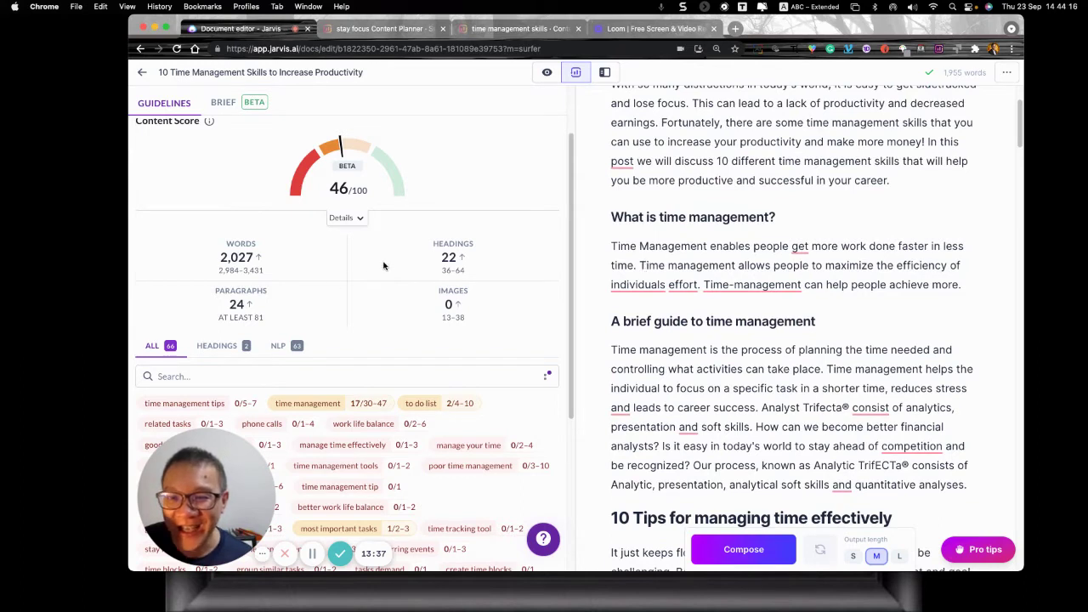
mouse_move(412, 267)
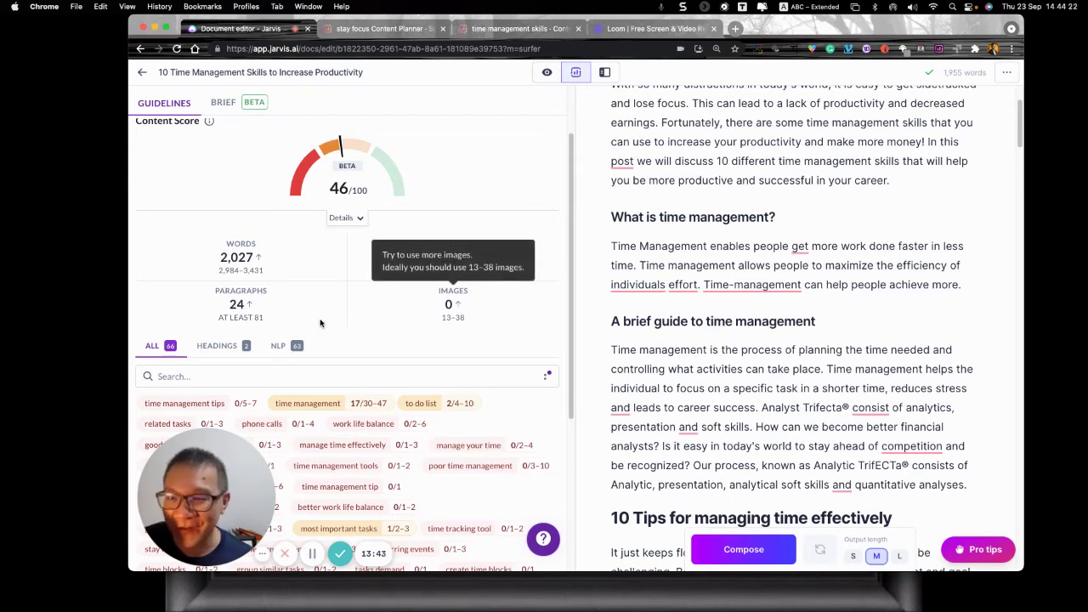
mouse_move(315, 318)
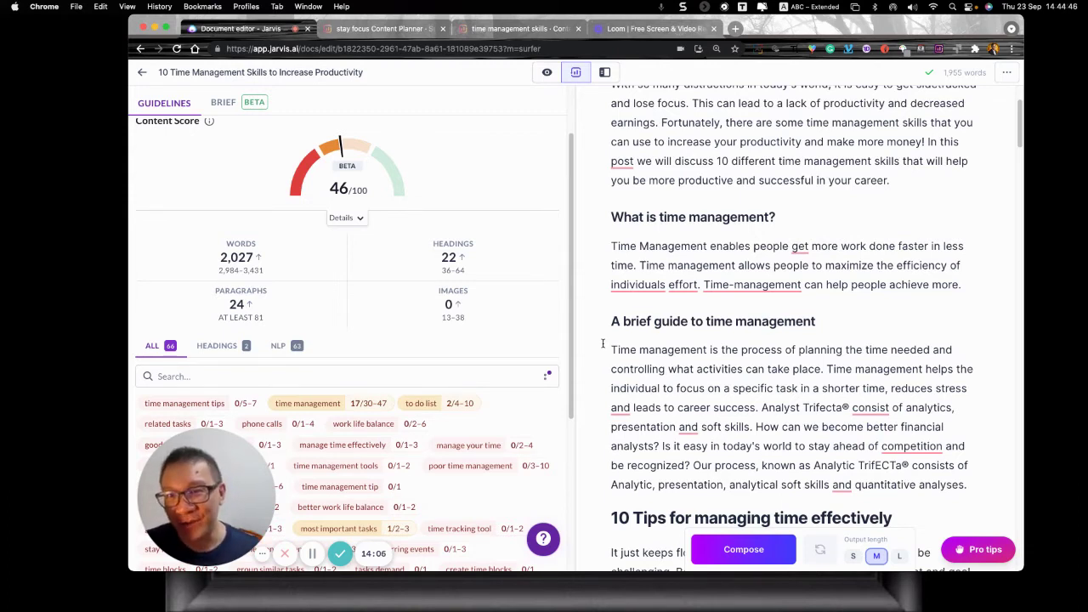
Step: Switch to the Stay Focus Content Planner, dismiss the card menu, and browse cluster content scores
click(514, 29)
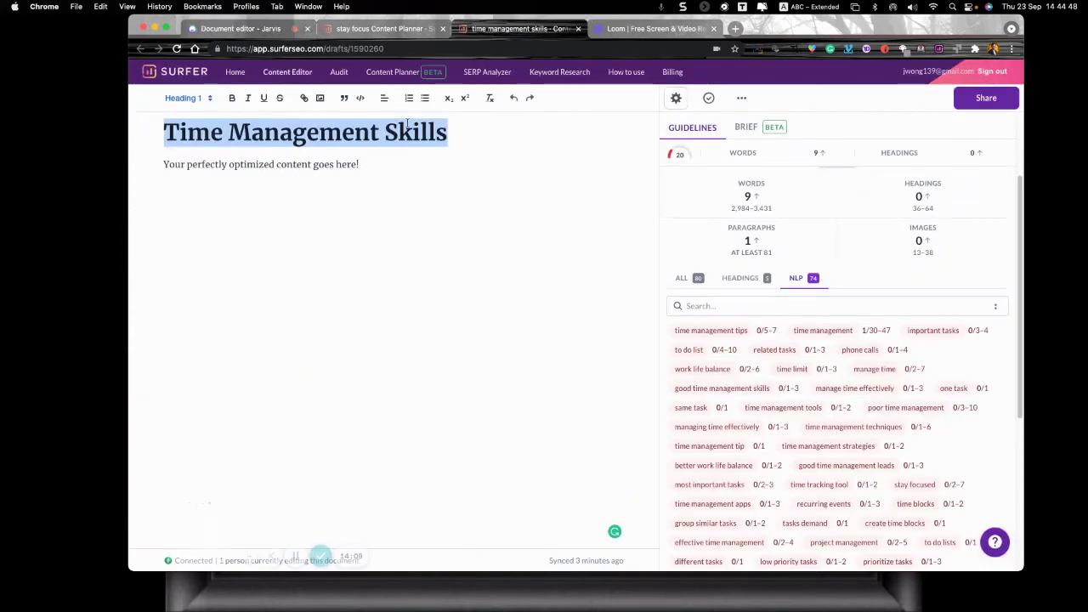
click(382, 28)
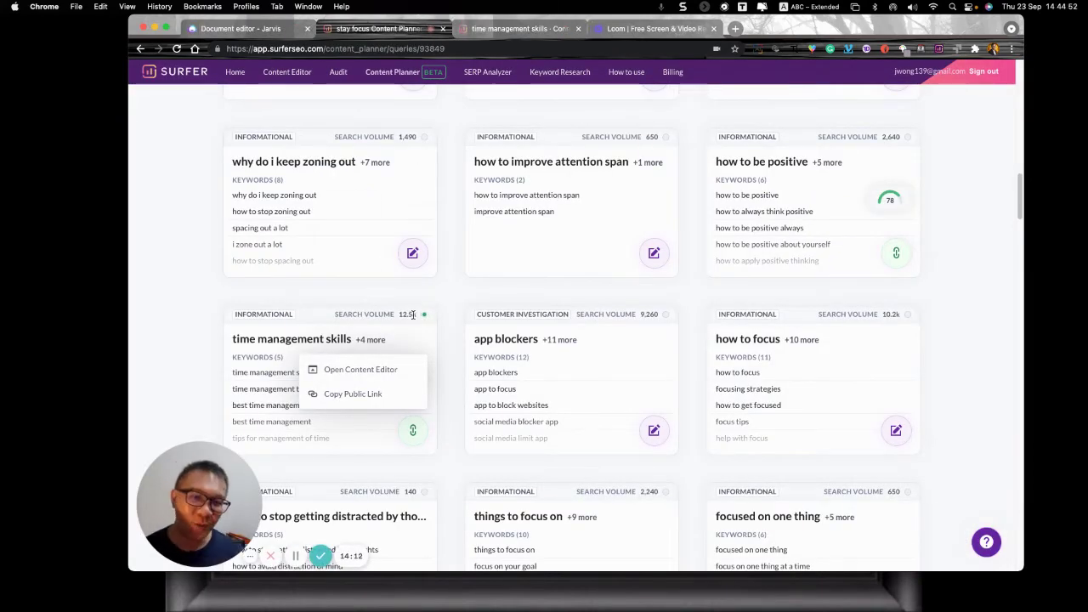
click(198, 385)
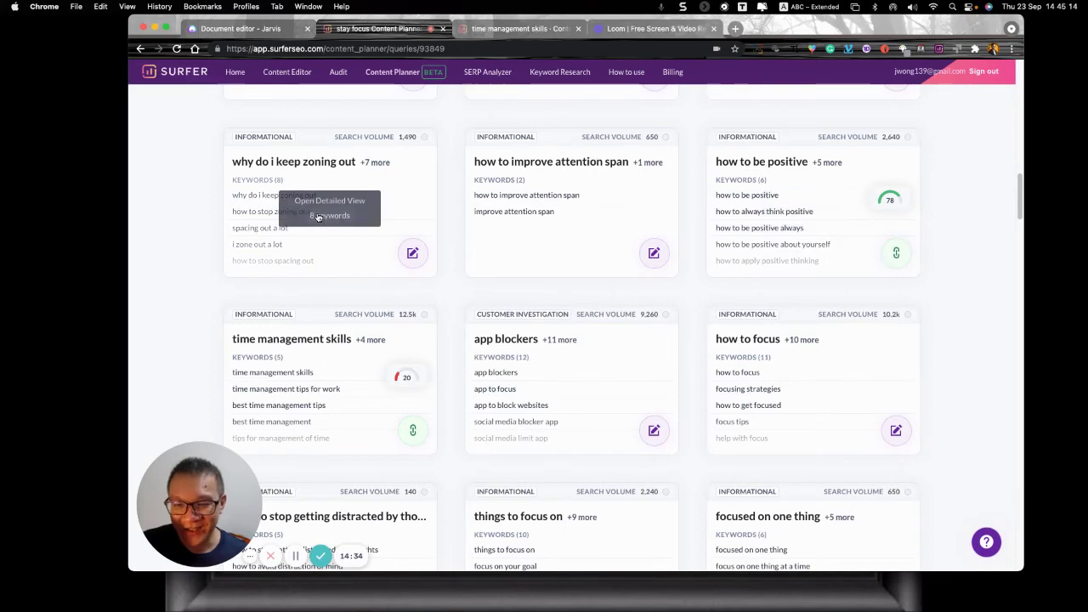
scroll(567, 302, up, 3)
scroll(568, 301, up, 2)
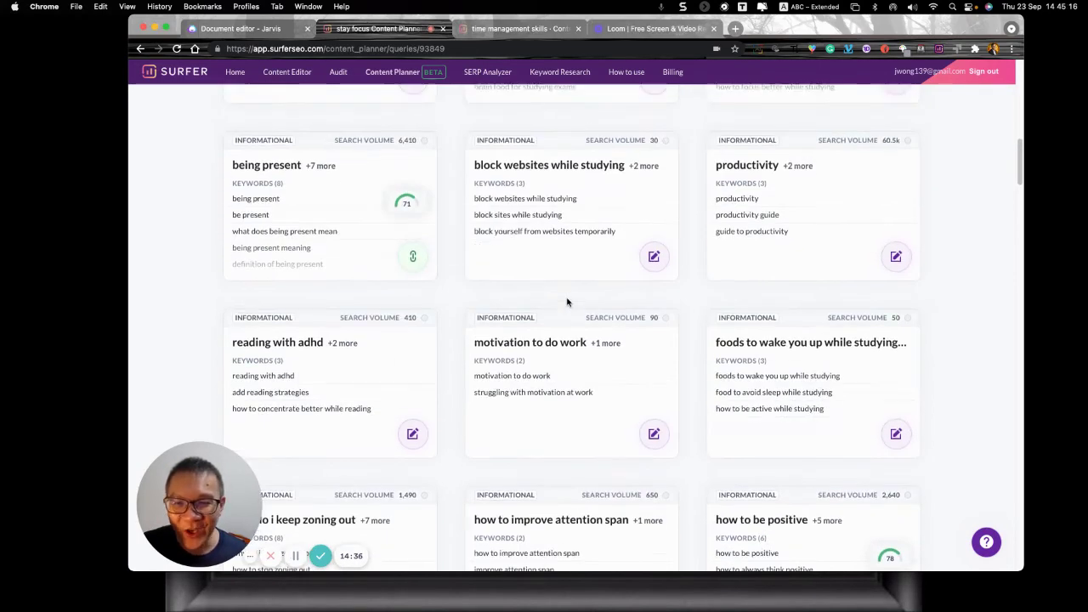
mouse_move(399, 210)
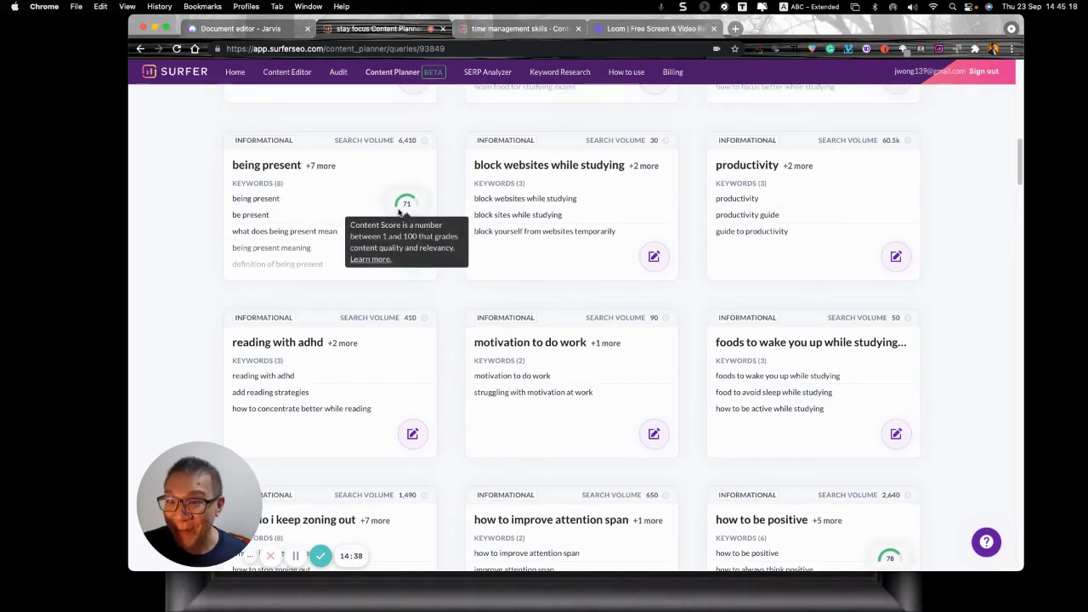
scroll(400, 211, up, 6)
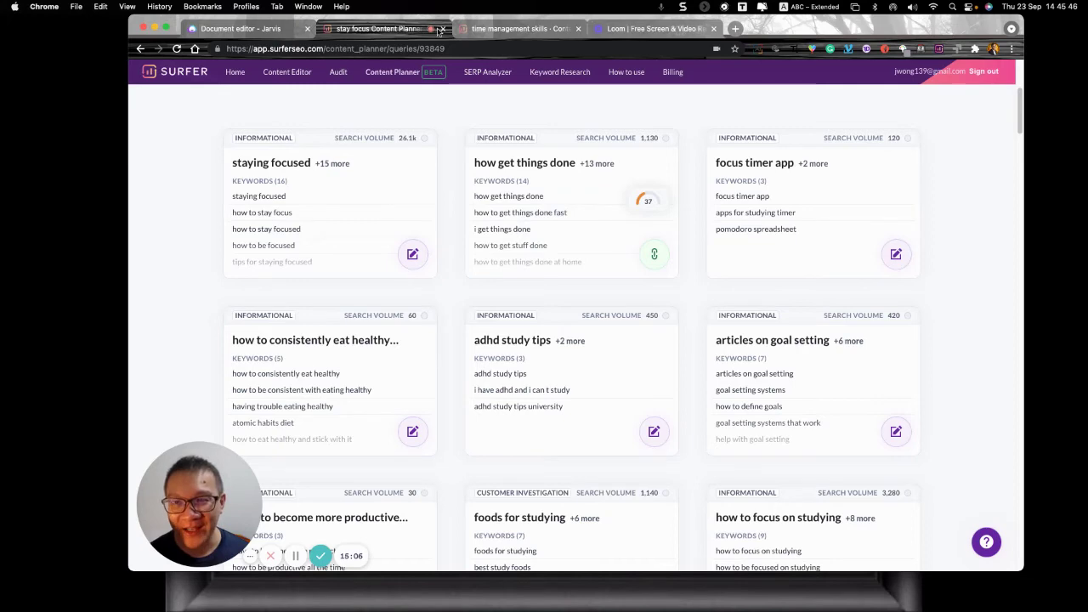
click(506, 31)
key(super+1)
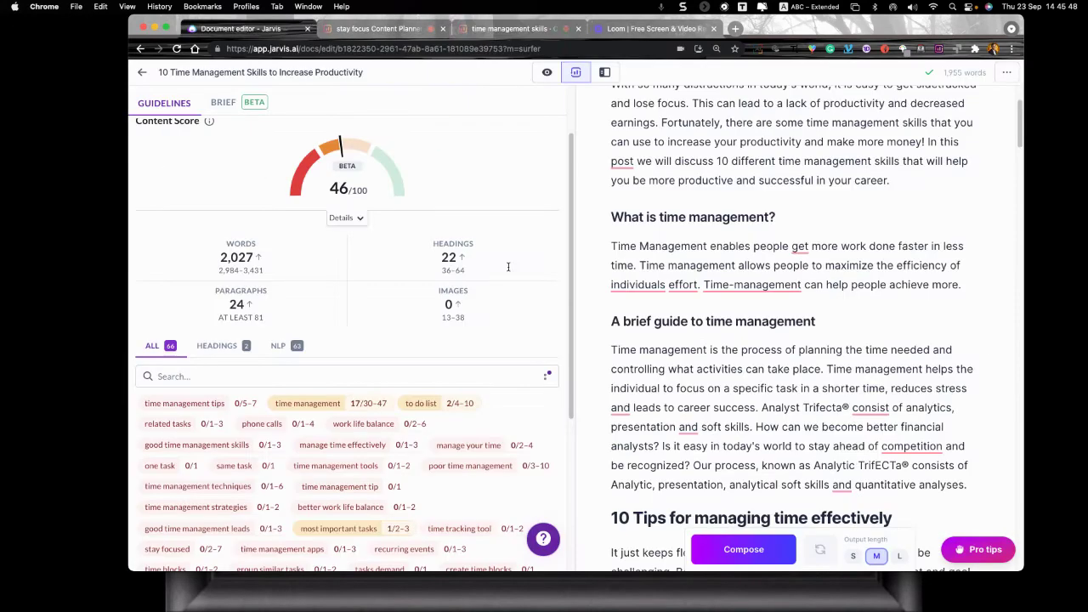
mouse_move(483, 299)
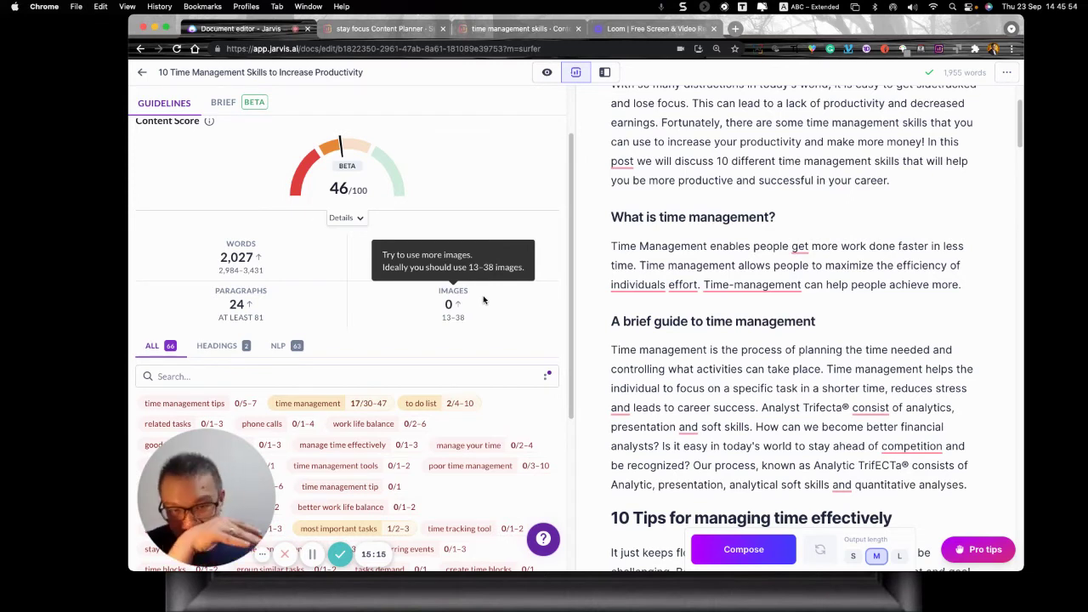
scroll(484, 299, down, 2)
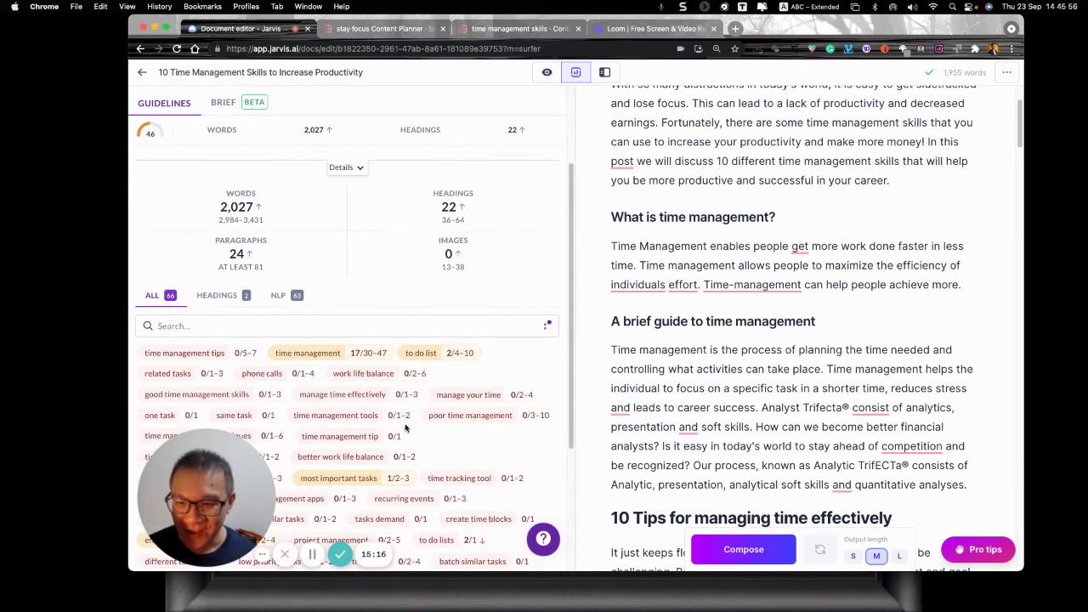
scroll(680, 377, down, 2)
scroll(680, 376, up, 5)
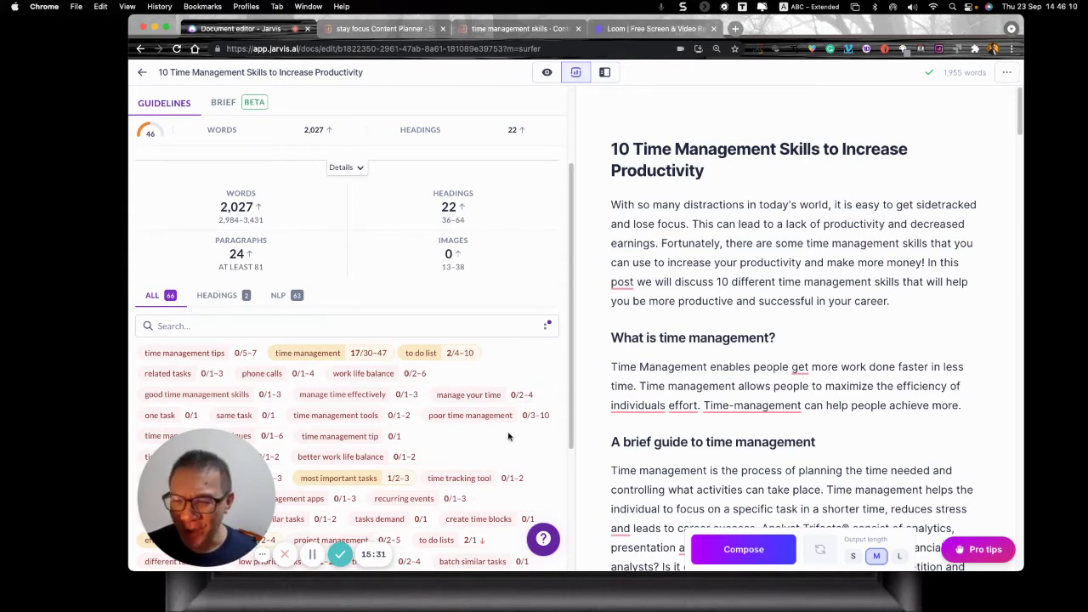
scroll(486, 363, down, 4)
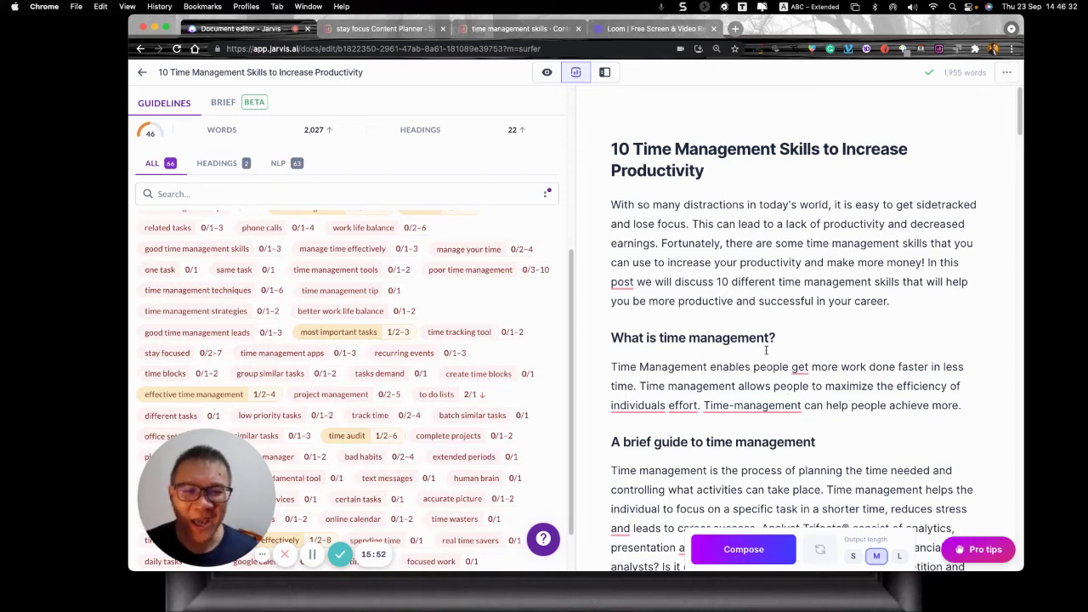
click(460, 195)
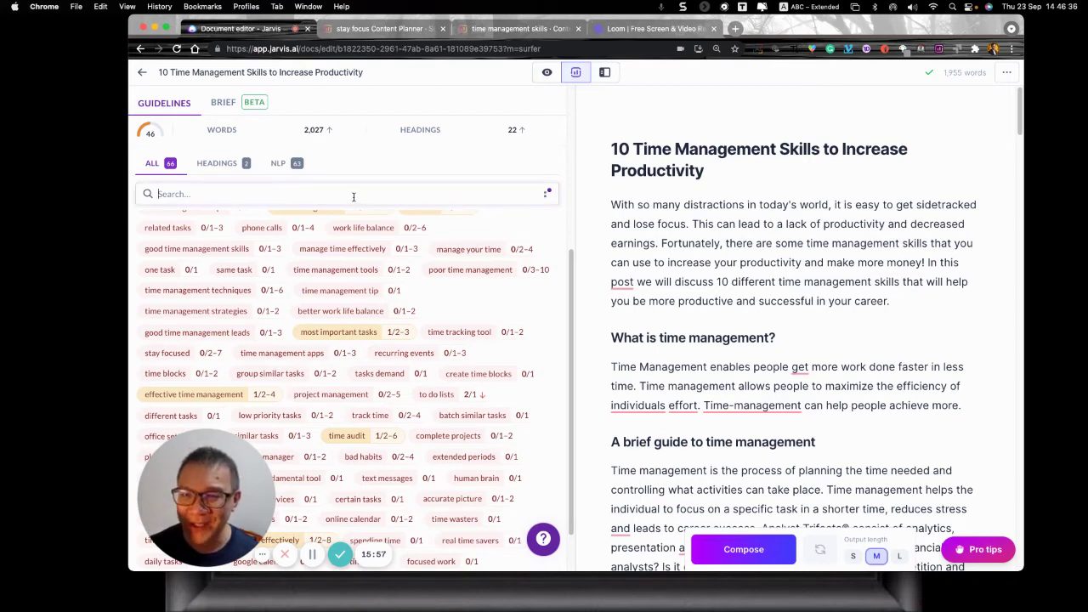
text(time)
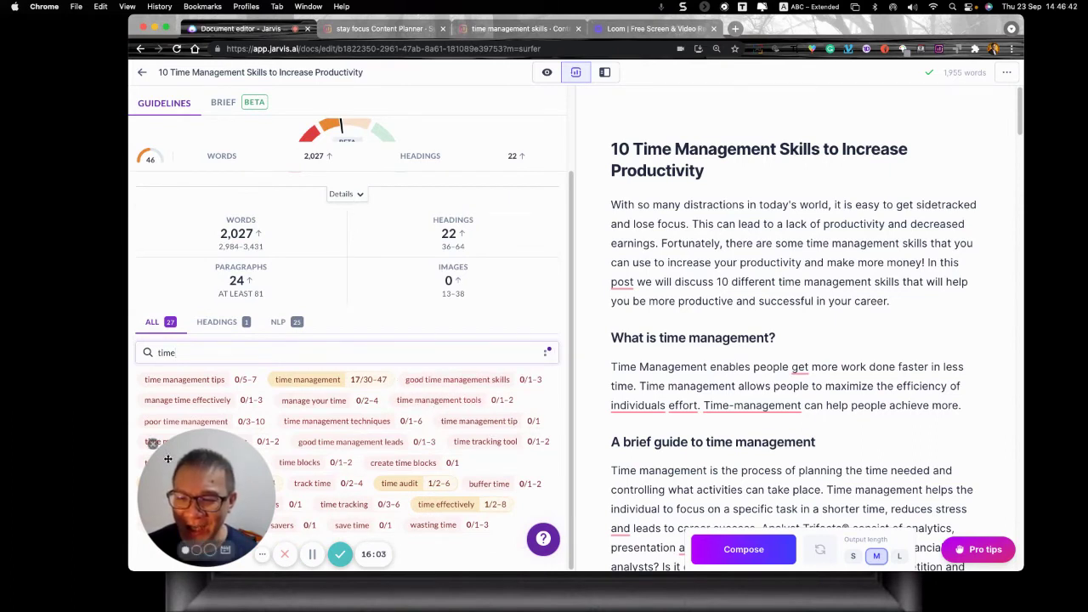
drag(206, 430, 224, 65)
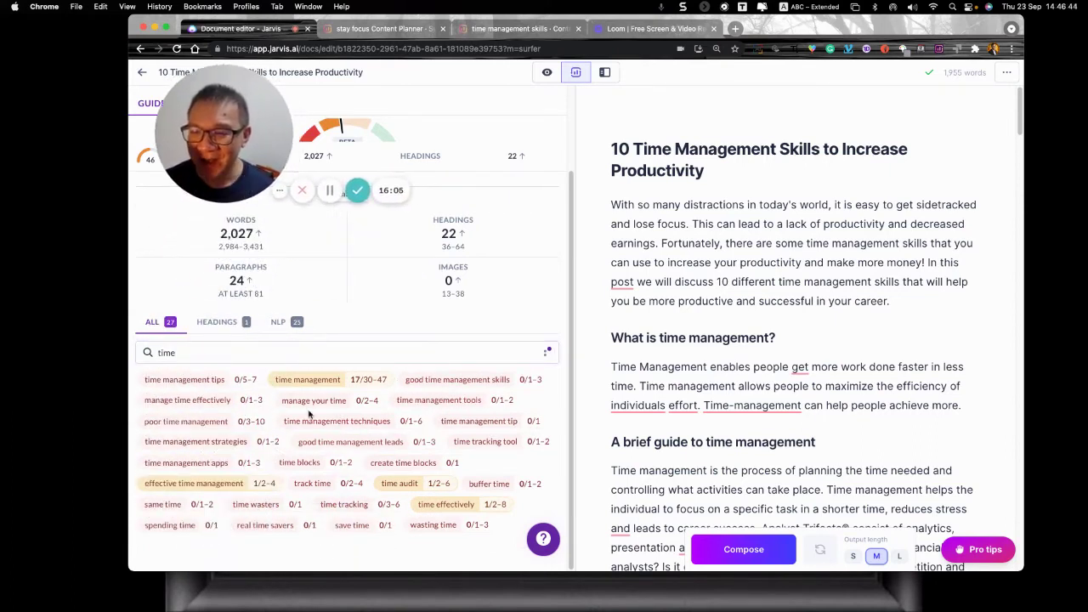
click(204, 356)
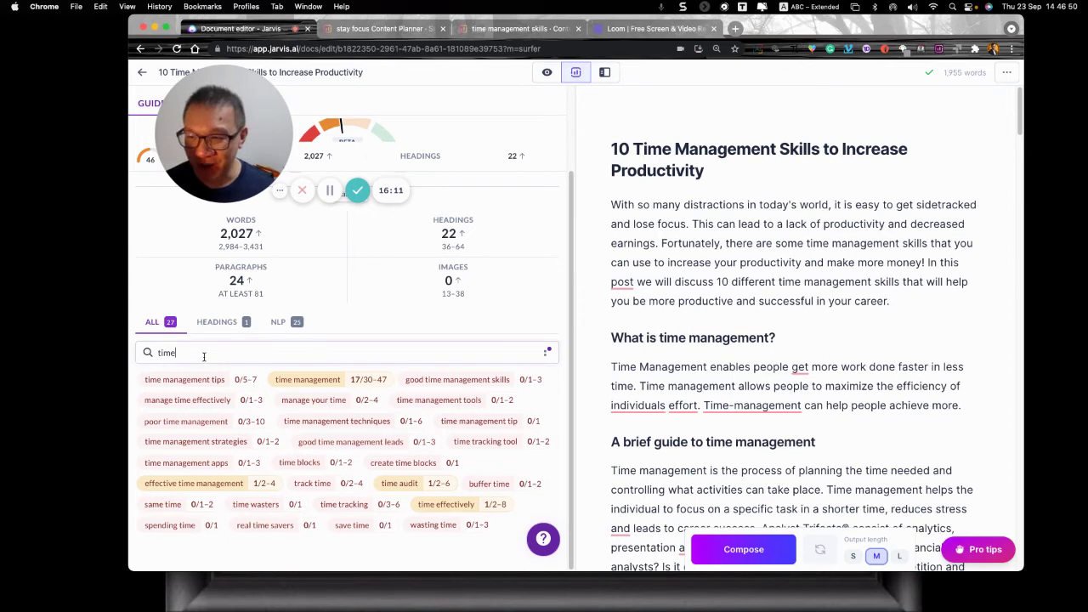
text(management)
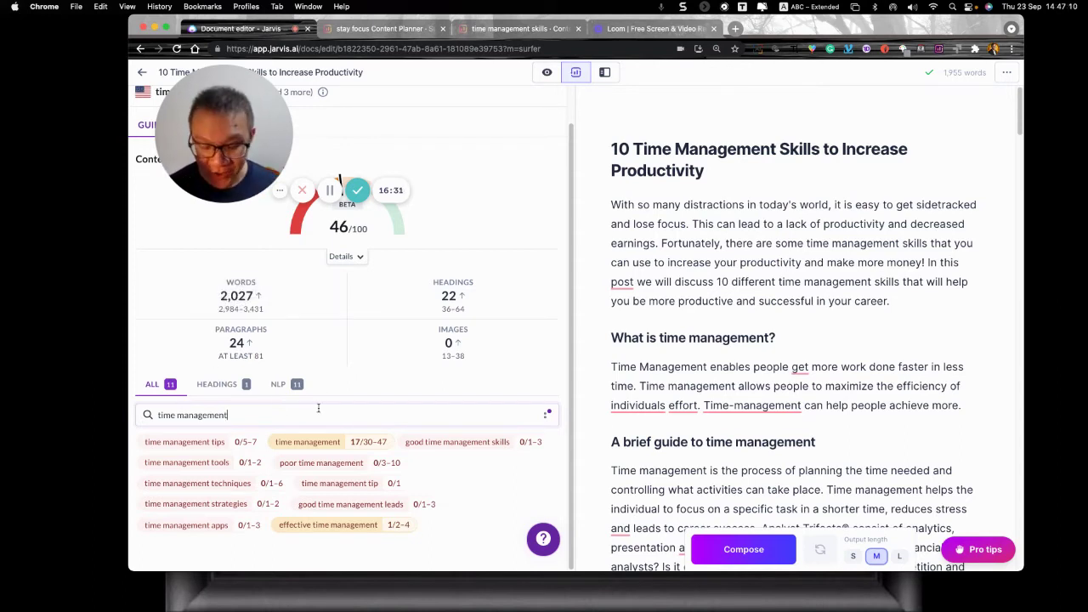
key(BackSpace)
key(BackSpace)
key(BackSpace)
key(BackSpace)
key(BackSpace)
key(BackSpace)
key(BackSpace)
key(BackSpace)
key(BackSpace)
key(BackSpace)
key(BackSpace)
key(BackSpace)
key(BackSpace)
key(BackSpace)
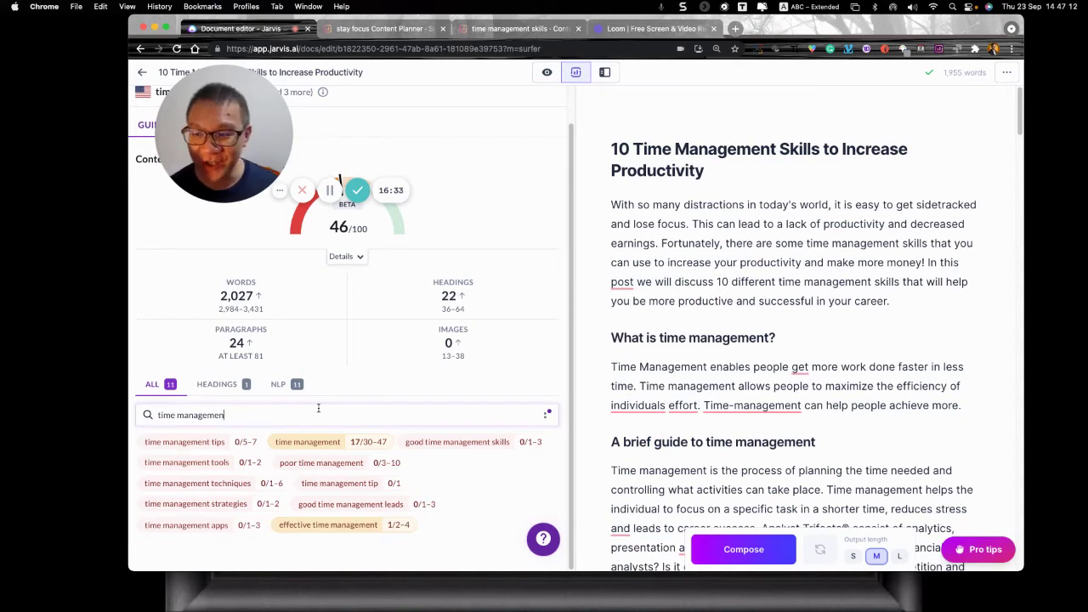
key(BackSpace)
scroll(319, 409, down, 2)
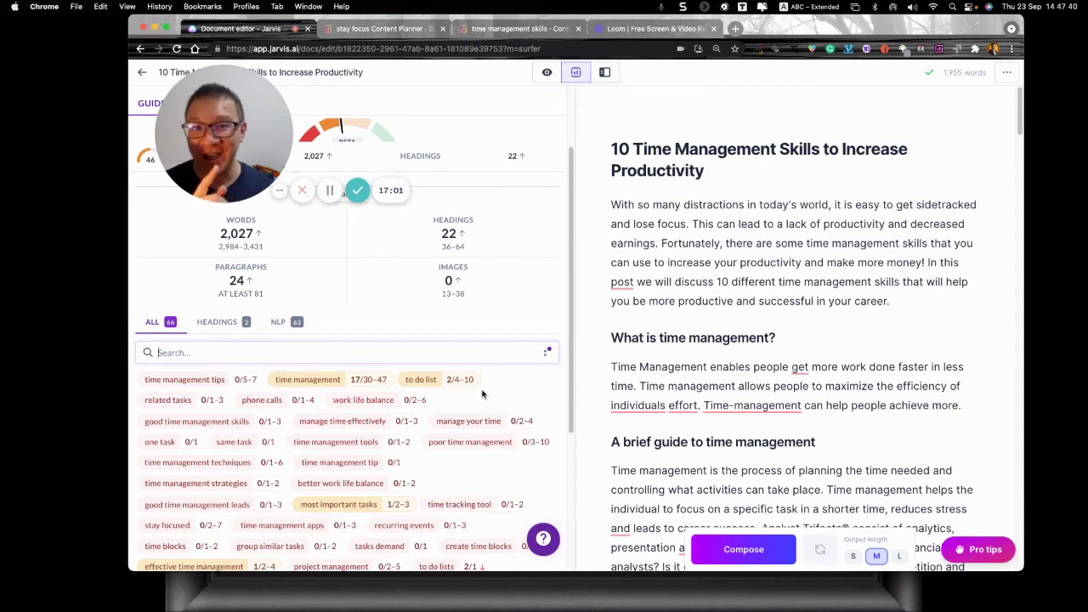
Step: Replace 'post' with 'article,' and split 'In this article…' into its own intro paragraph
click(876, 301)
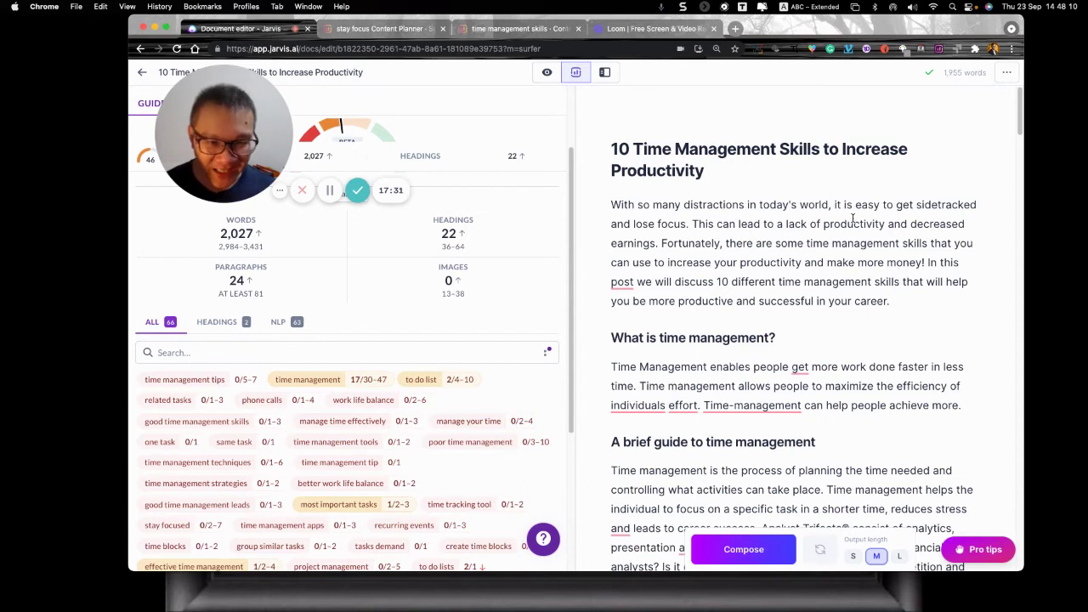
mouse_move(629, 287)
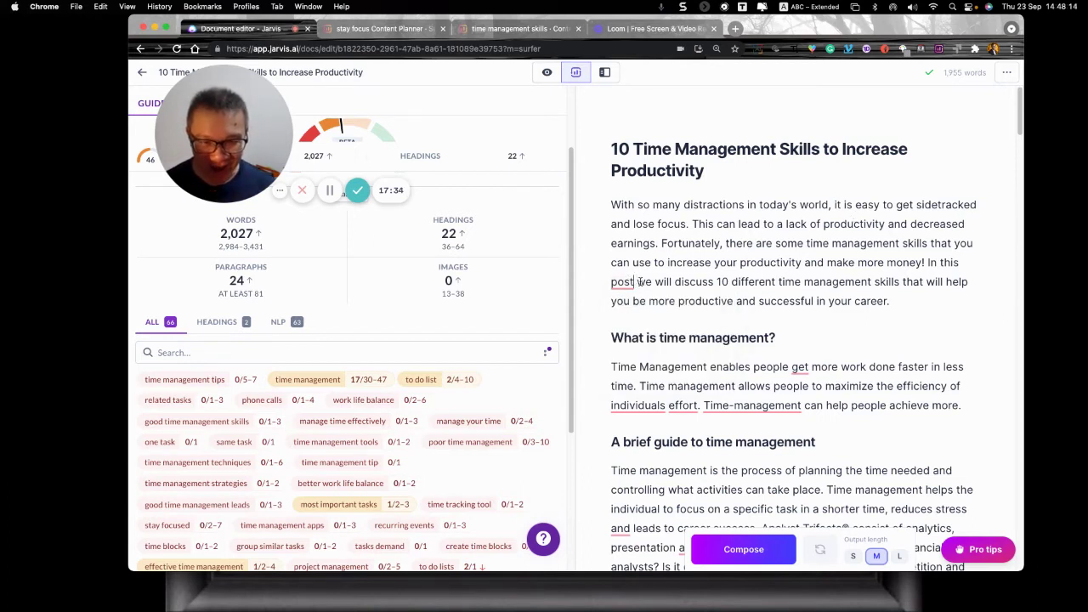
click(638, 281)
key(BackSpace)
key(BackSpace)
key(BackSpace)
key(BackSpace)
text(ar)
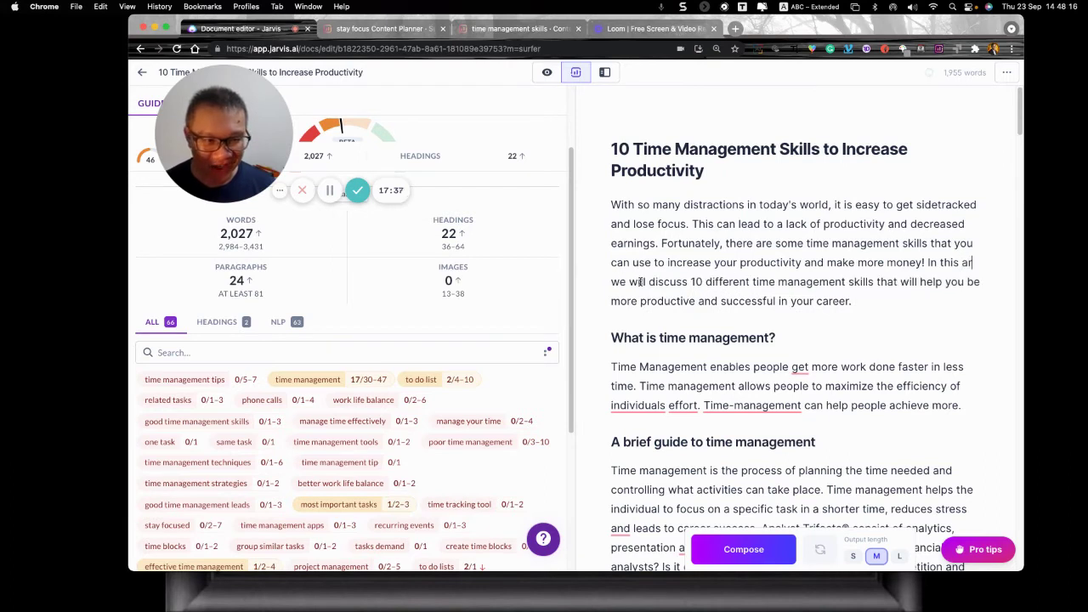
text(ticle)
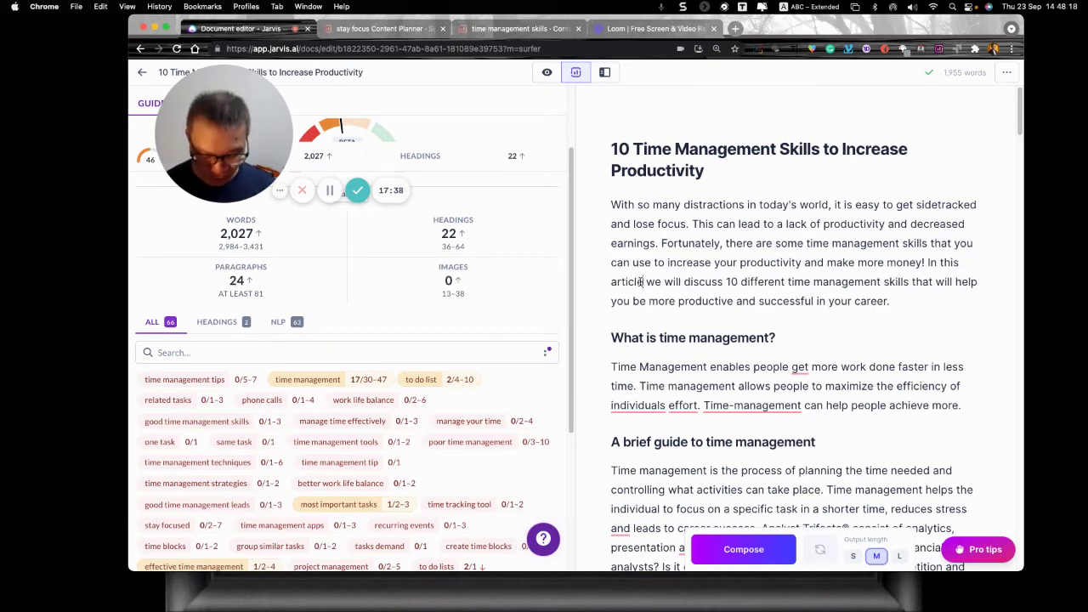
text(,)
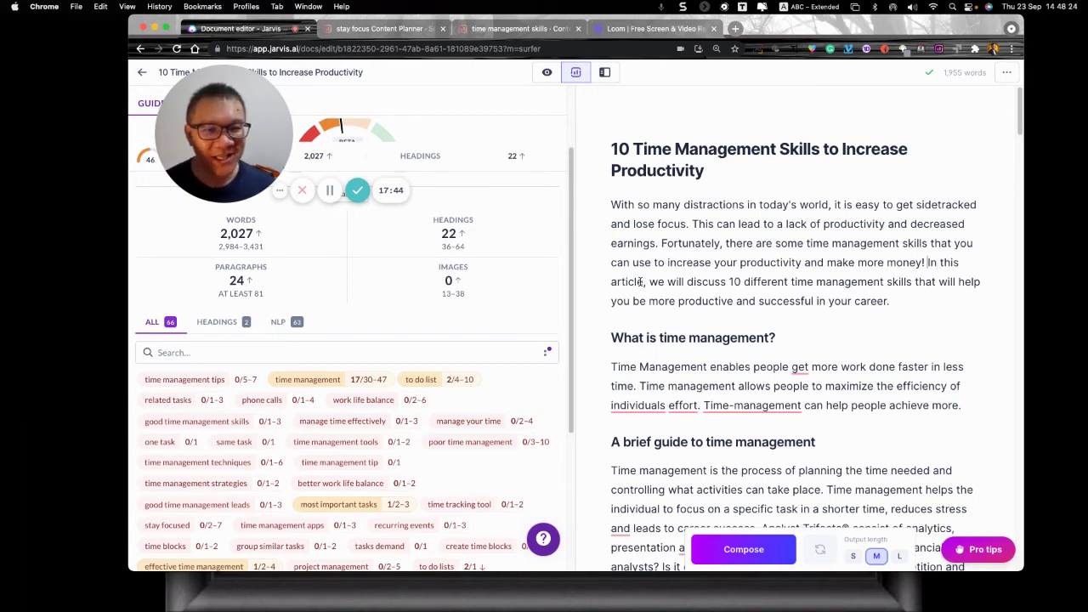
key(Return)
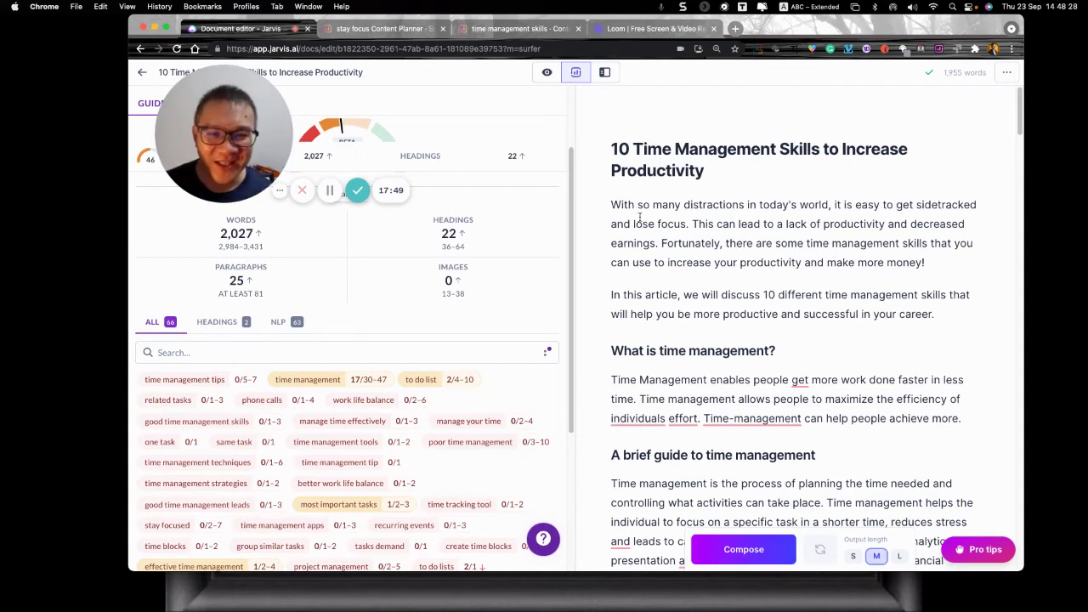
Step: Accept a Re-phrase of the opening paragraph and split 'In this article…' back out
drag(612, 205, 925, 263)
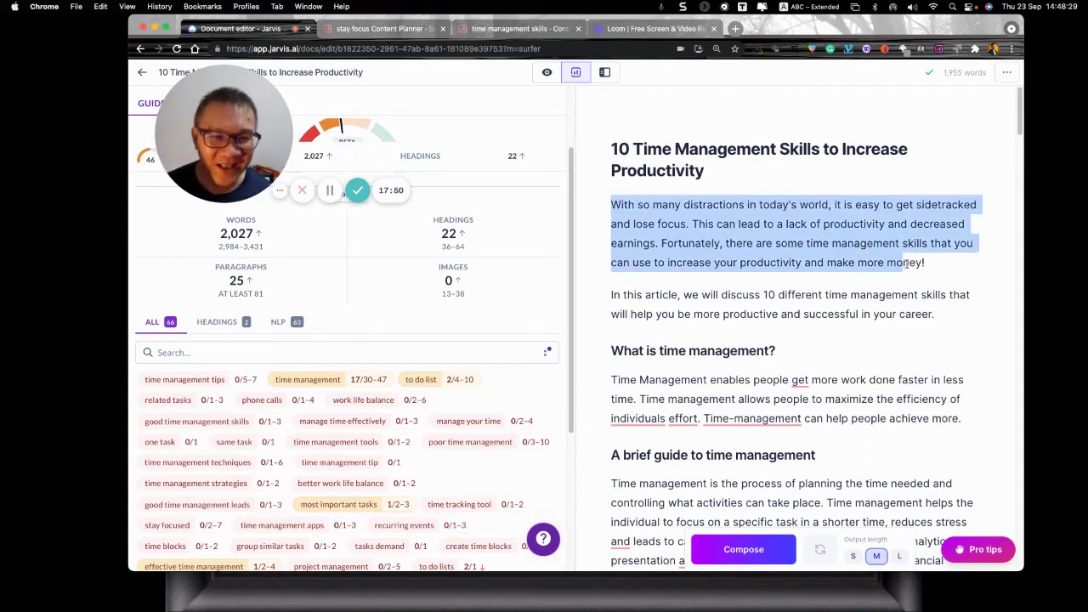
click(833, 287)
drag(611, 289, 934, 316)
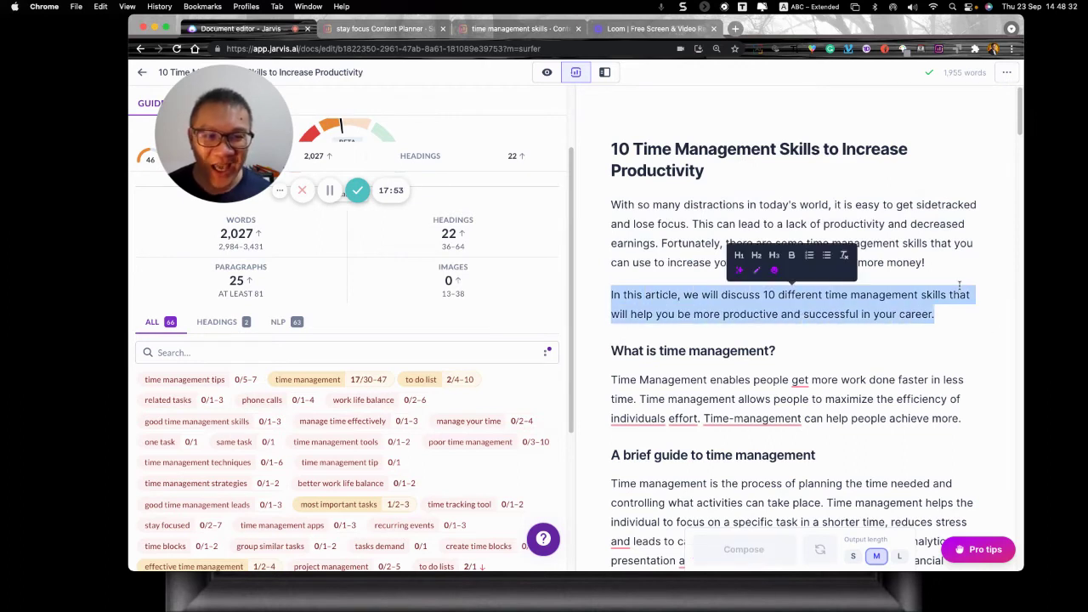
drag(926, 264, 612, 205)
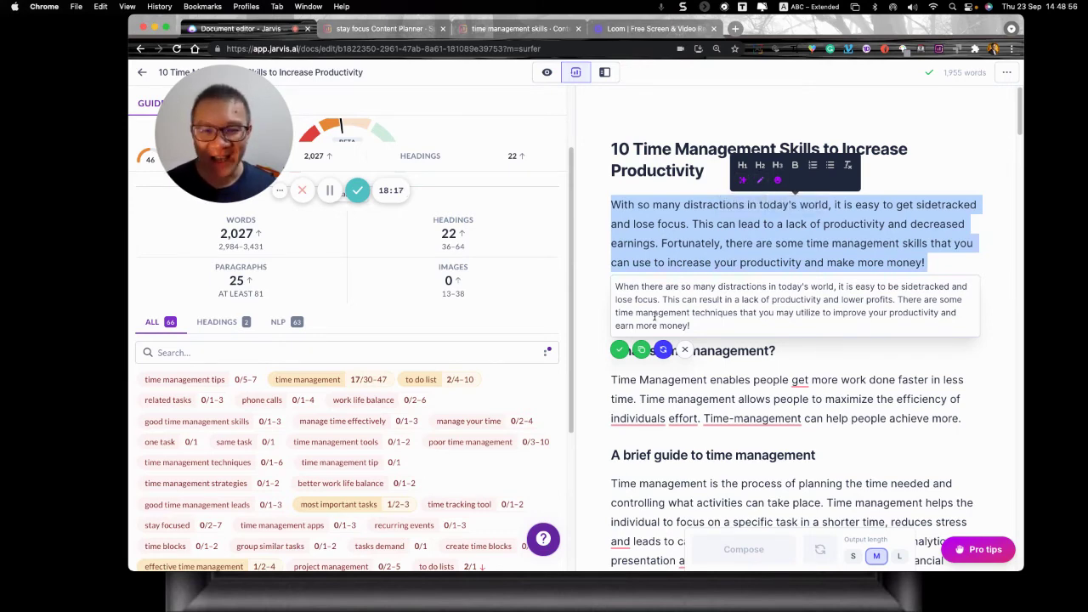
click(619, 349)
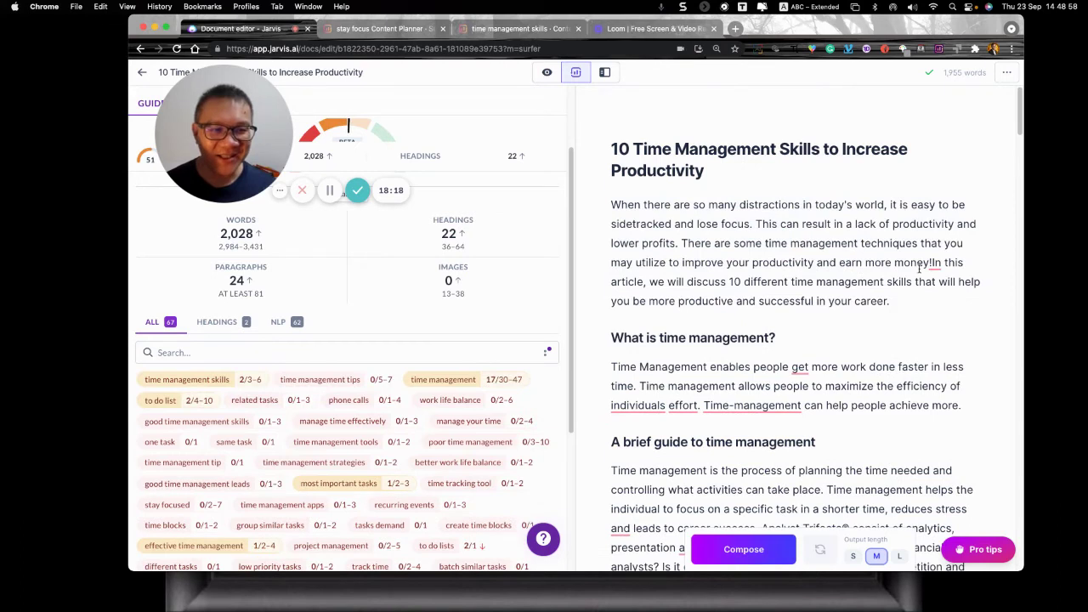
key(Return)
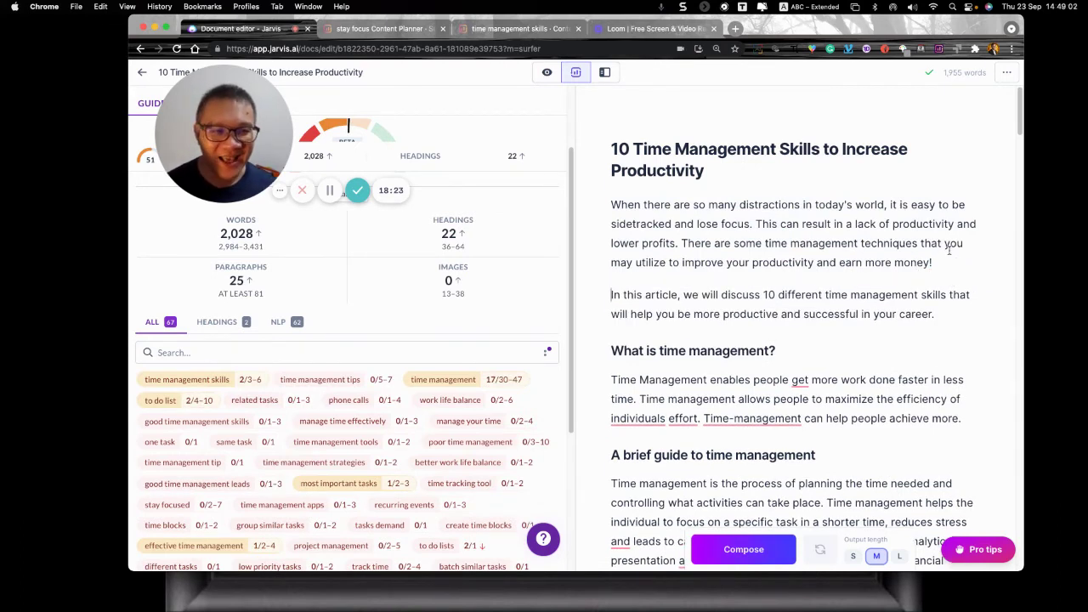
Step: Try 'Explain it to a 5th grader' on the new opening paragraph and discard the result
drag(958, 263, 611, 204)
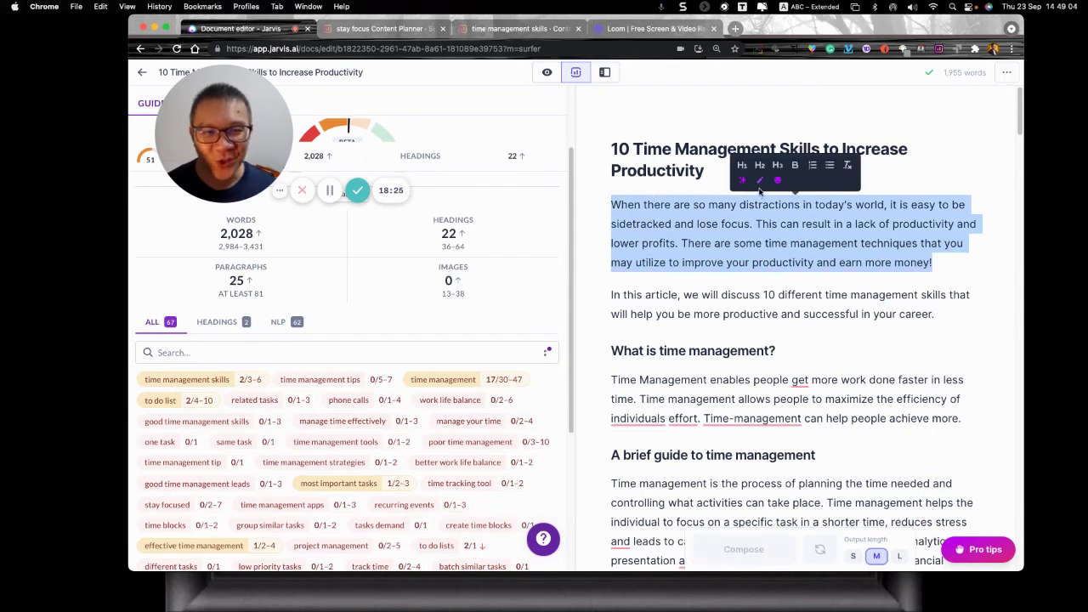
click(784, 182)
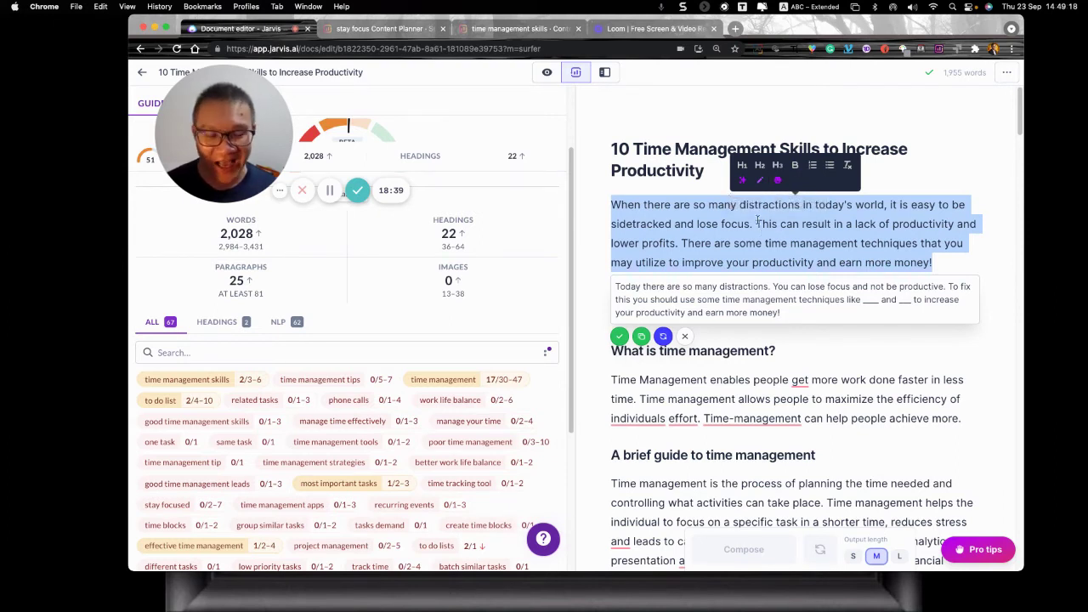
click(686, 338)
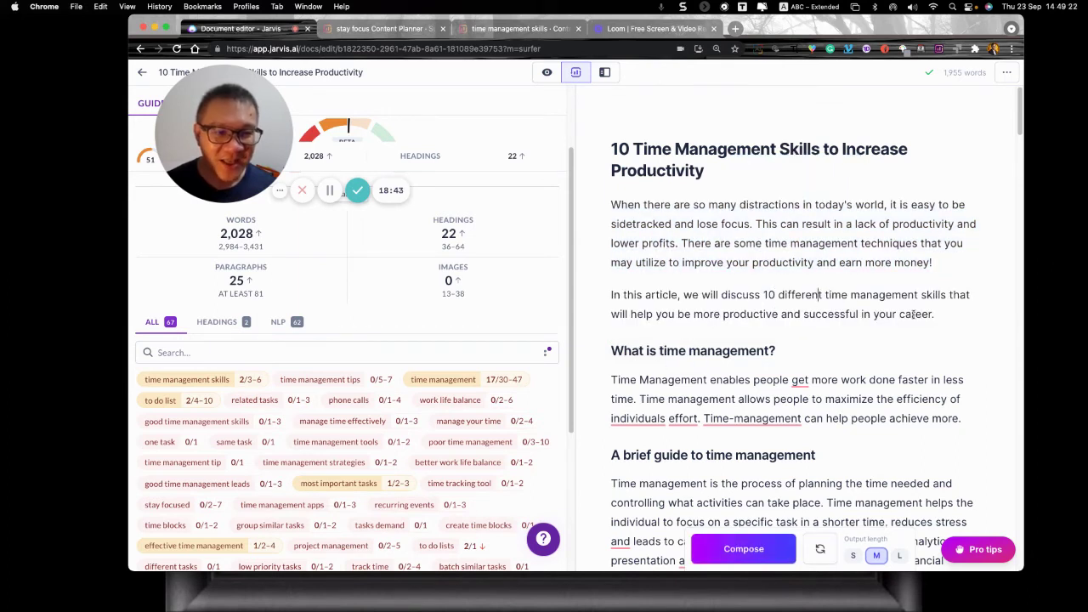
Step: Accept the 'In this post, we'll cover…' rephrase and change its last word 'job.' to 'business.'
drag(945, 314, 678, 279)
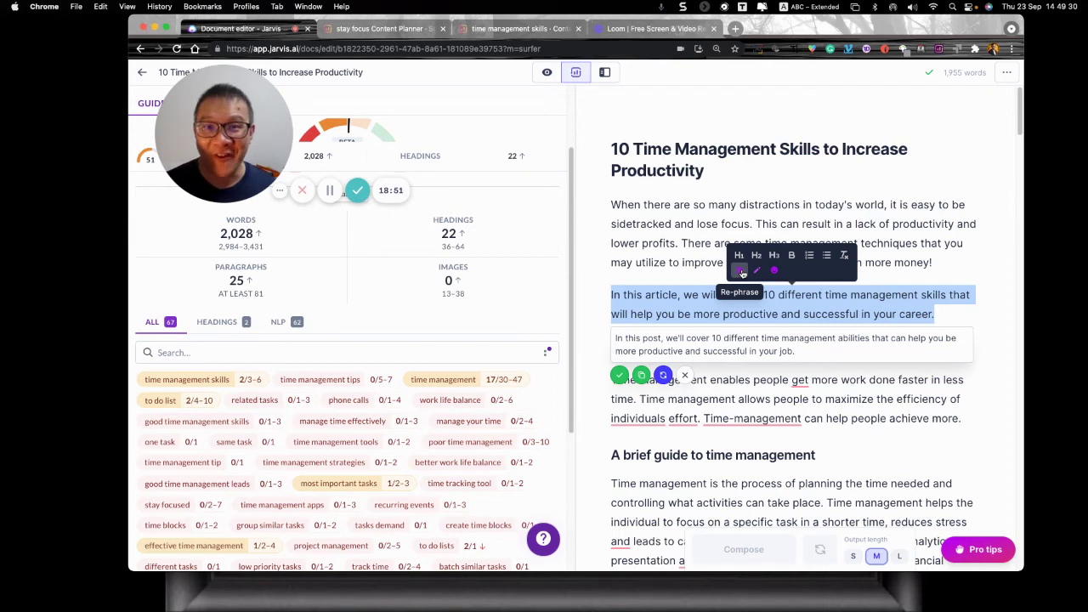
click(619, 375)
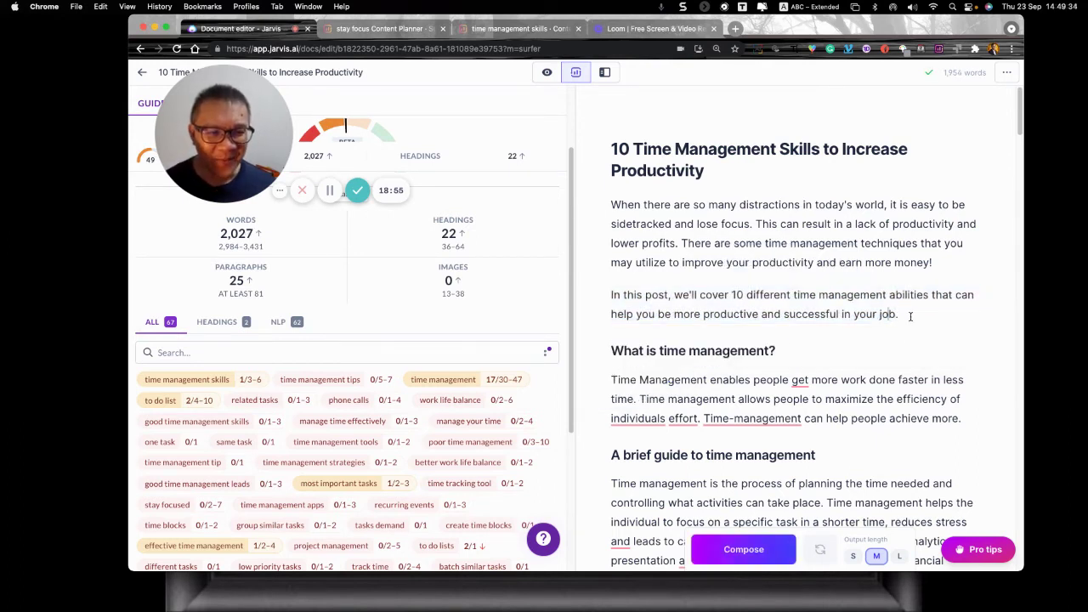
key(BackSpace)
key(BackSpace)
key(BackSpace)
key(BackSpace)
text(business)
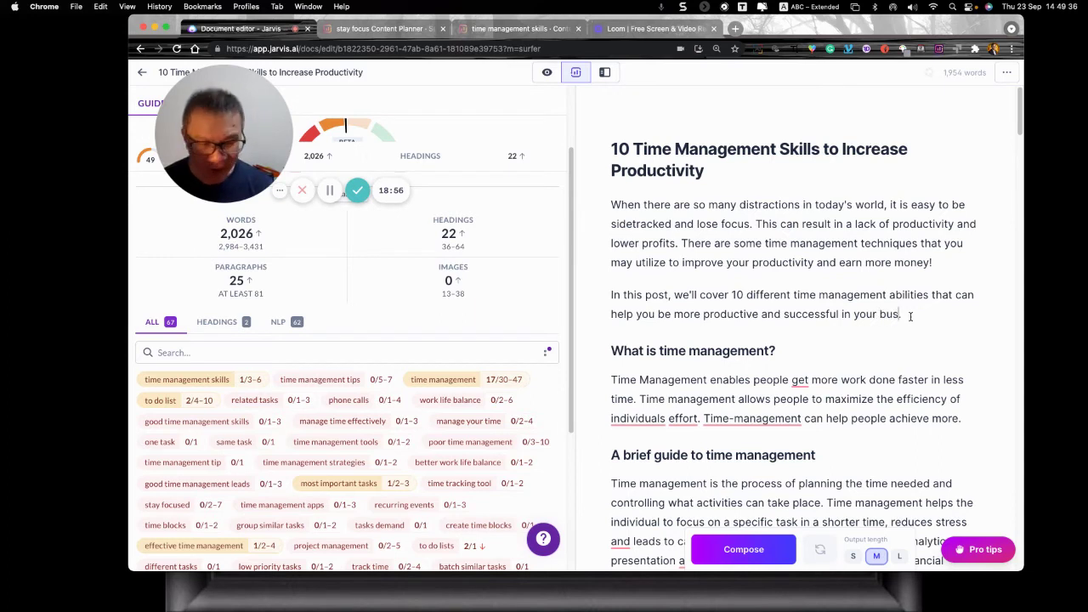
text(.)
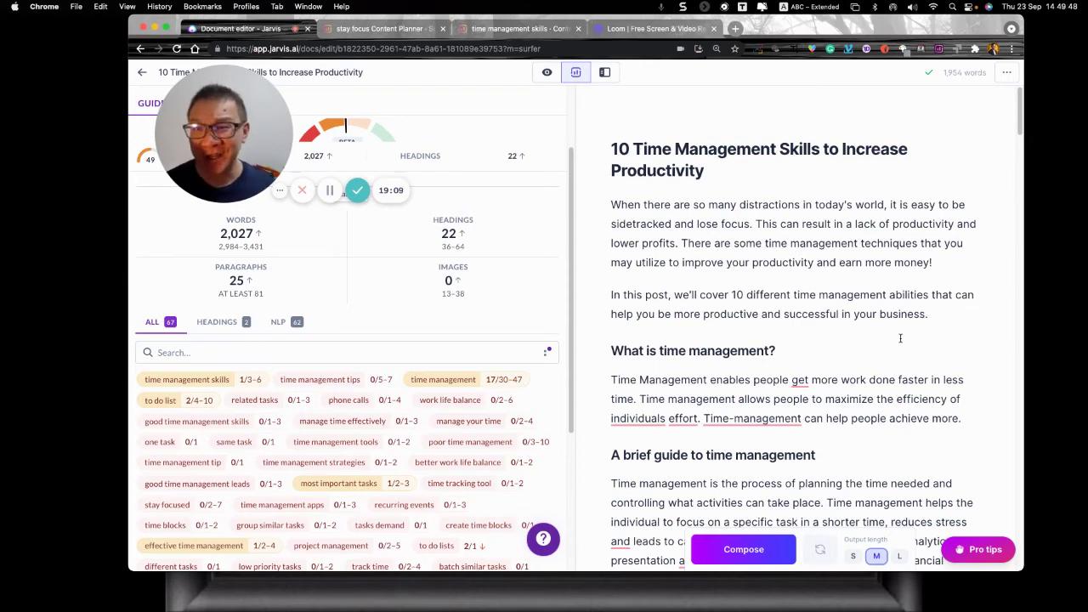
Step: Glance at the Surfer editor and stay focus Content Planner, then return to the Jarvis editor
click(533, 32)
key(ctrl+shift+Tab)
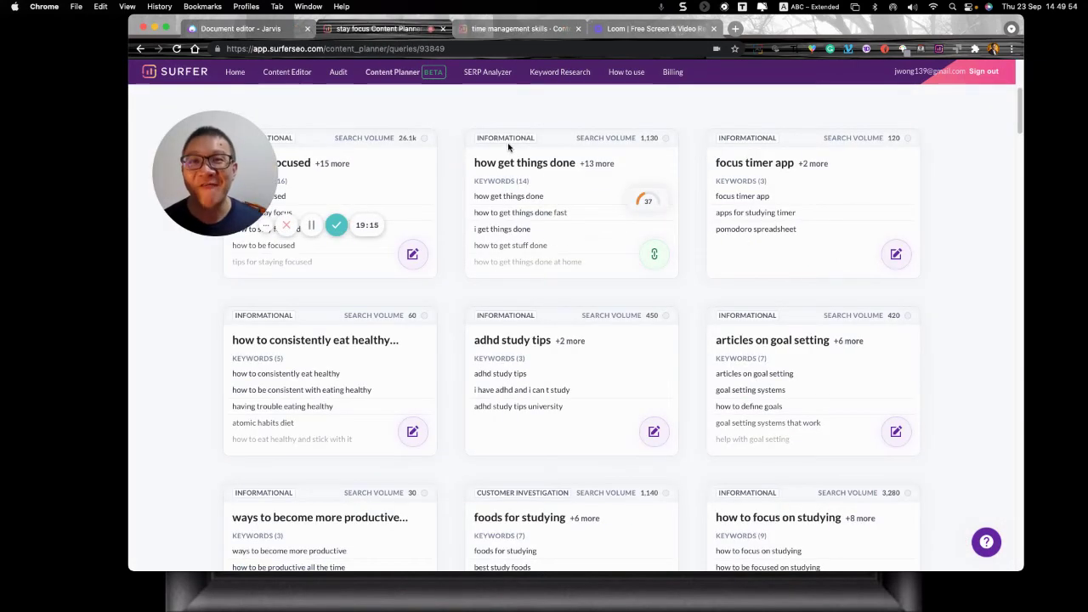
click(255, 32)
Step: Capitalize the heading to 'What is Time Management?'
scroll(752, 279, down, 1)
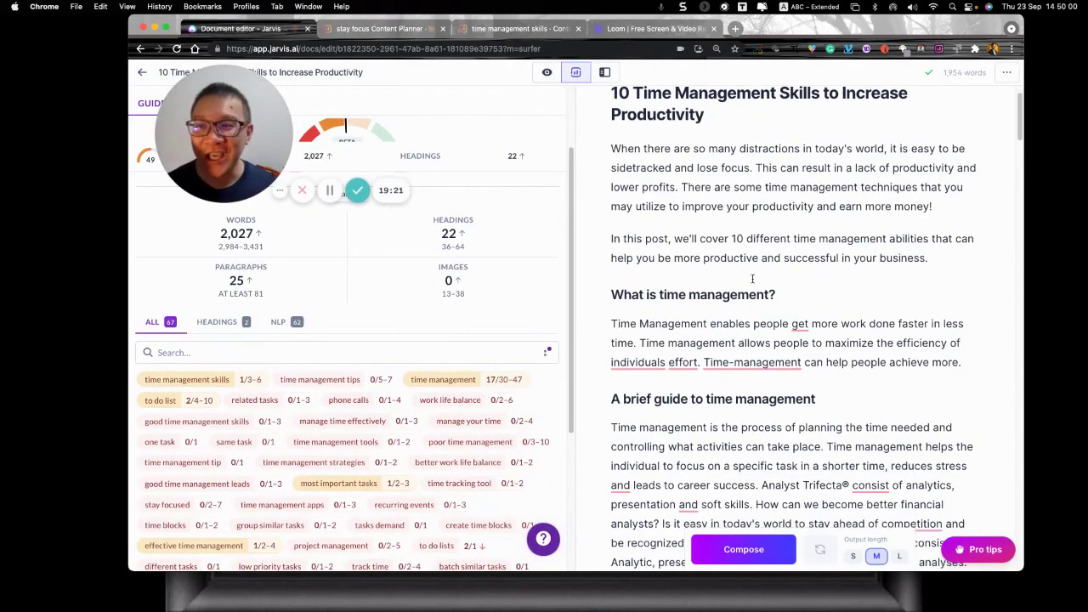
drag(225, 98, 231, 437)
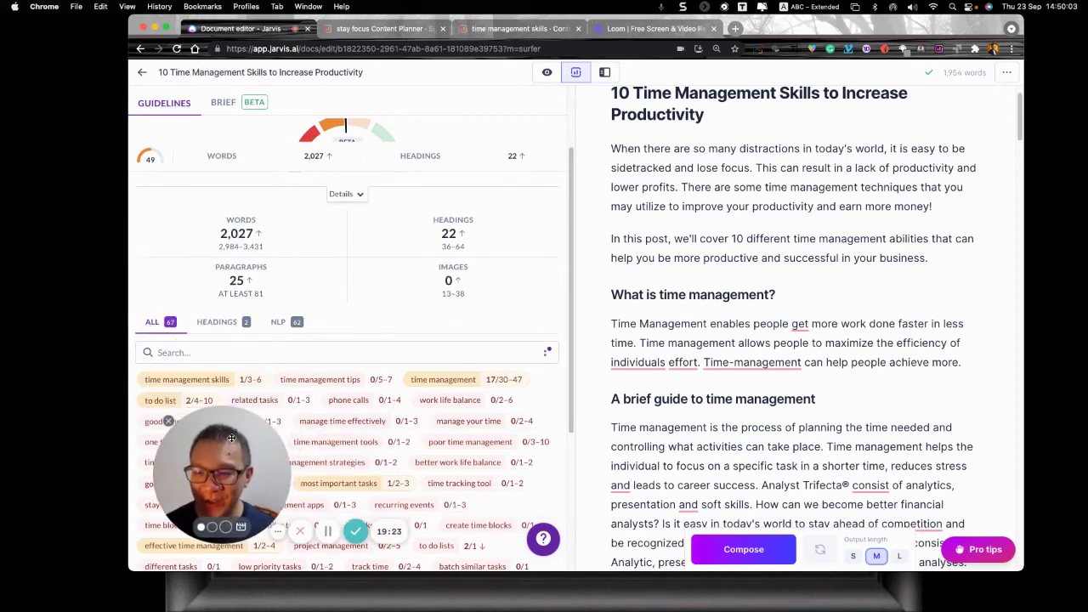
double_click(672, 295)
text(Time)
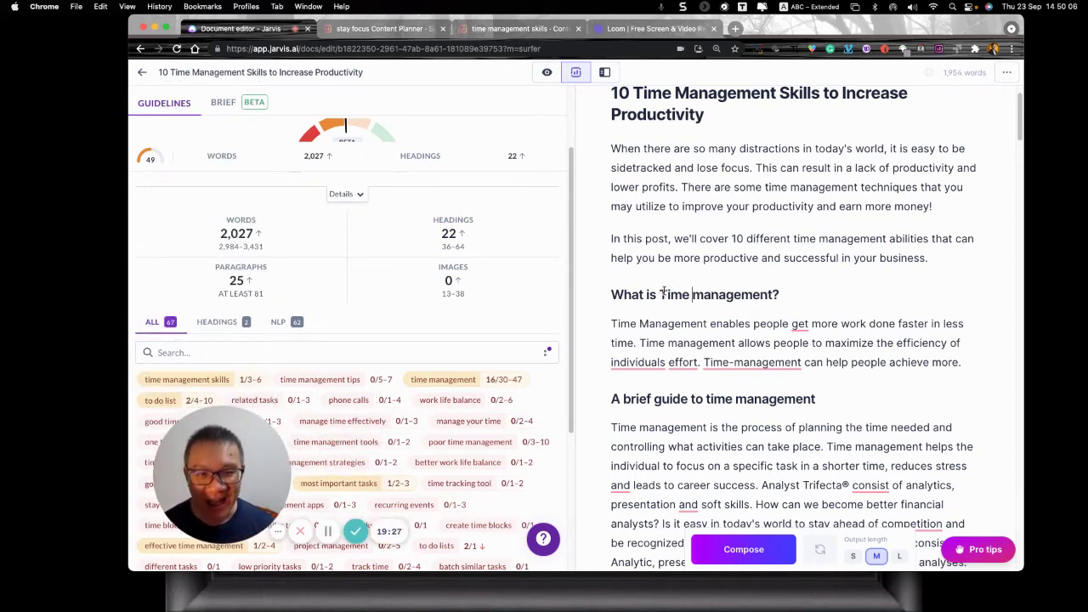
key(BackSpace)
text(M)
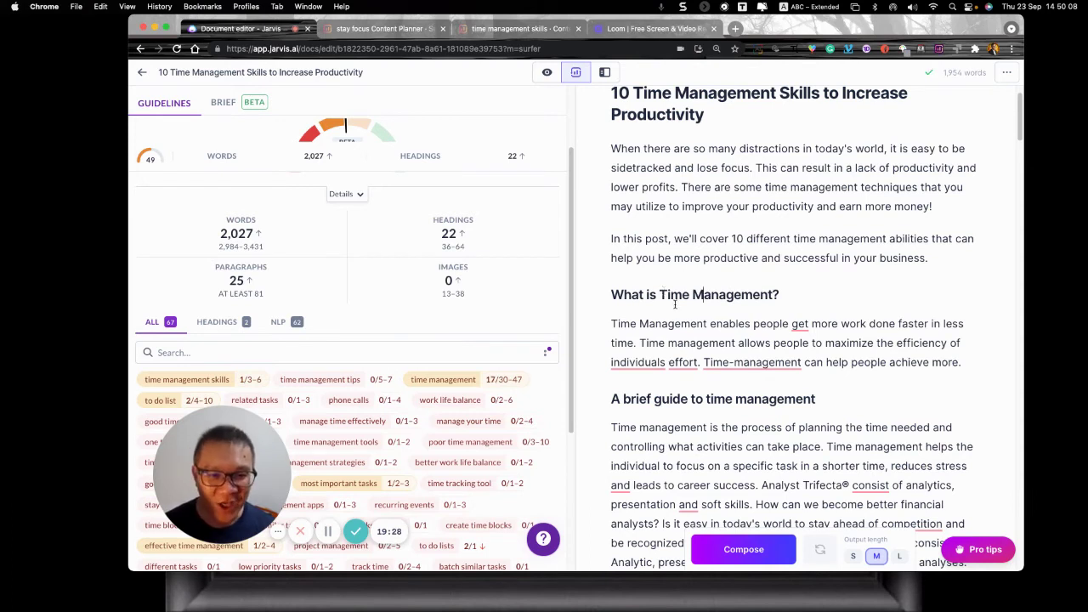
Step: Accept the Grammarly fix changing 'Time-management' to 'Time management' in the paragraph below
drag(965, 363, 607, 319)
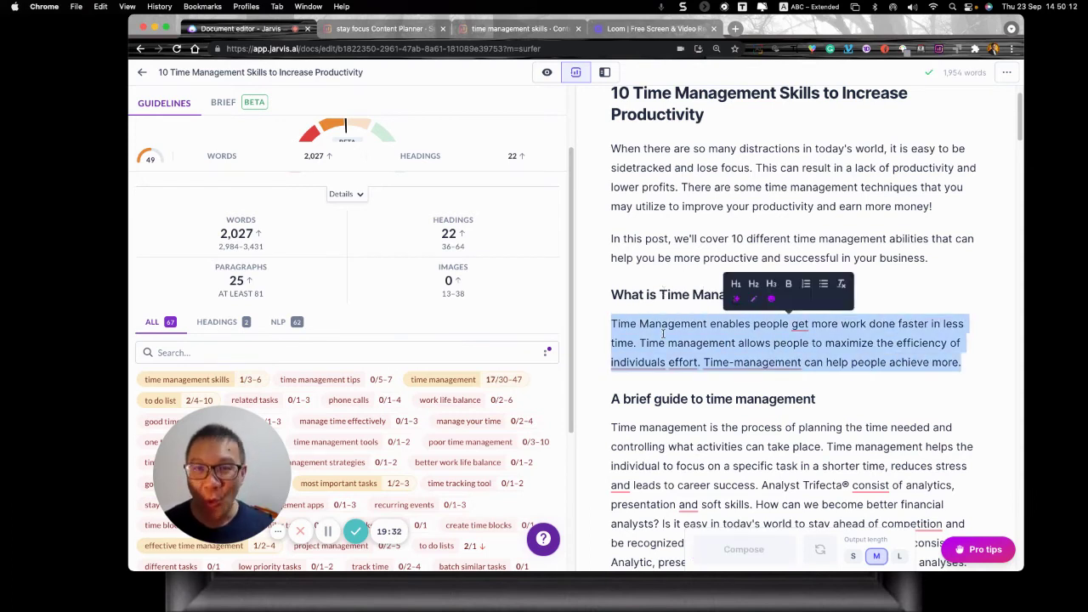
key(Right)
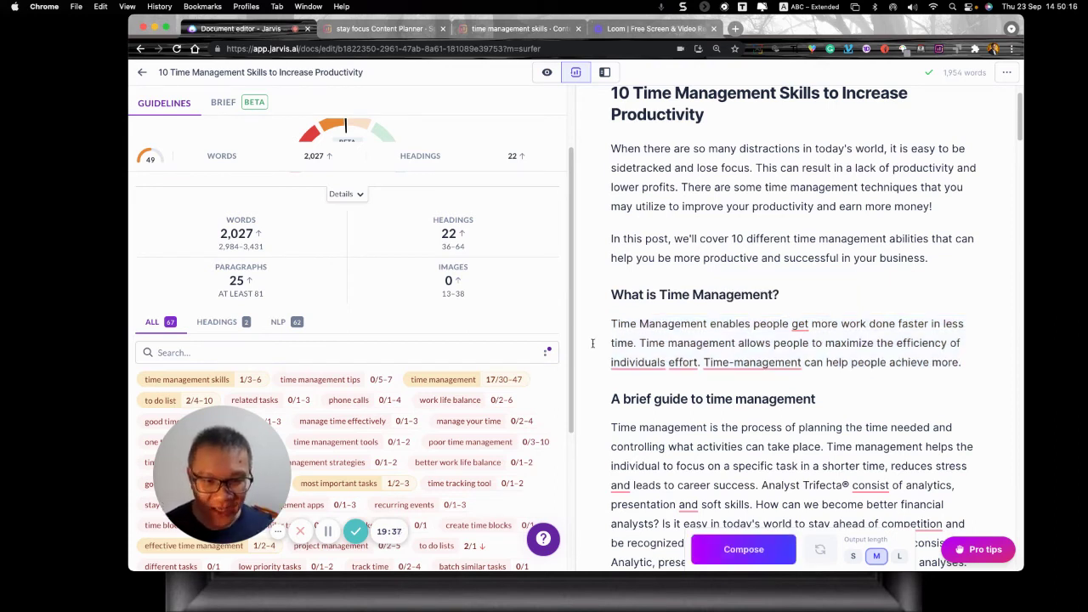
mouse_move(748, 362)
click(748, 392)
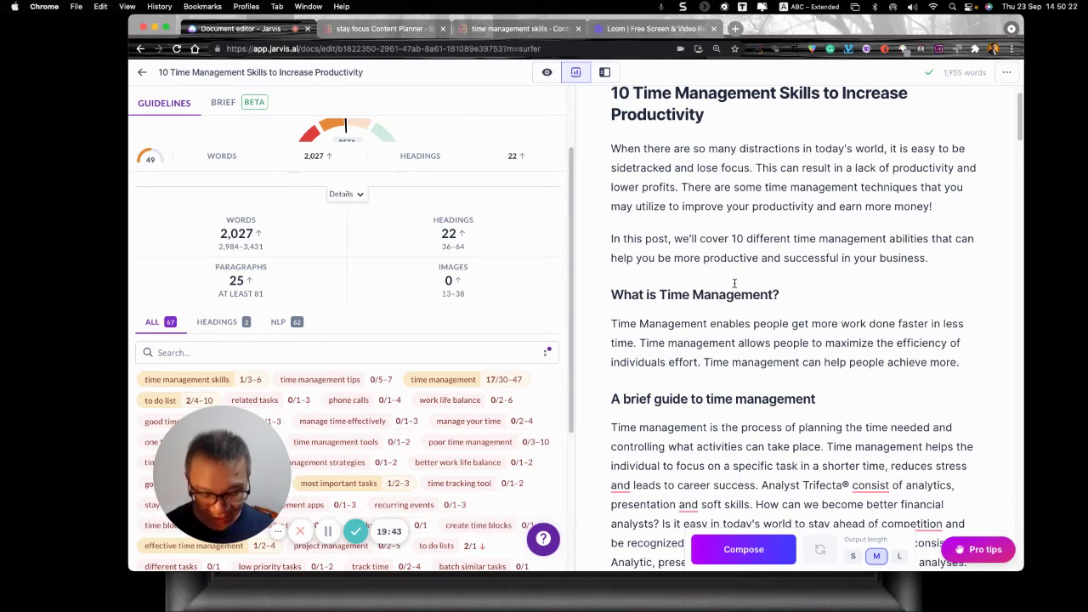
Step: Put a *** divider above 'What is Time Management?' and delete the AI-composed benefits heading and paragraph
key(Return)
text(***)
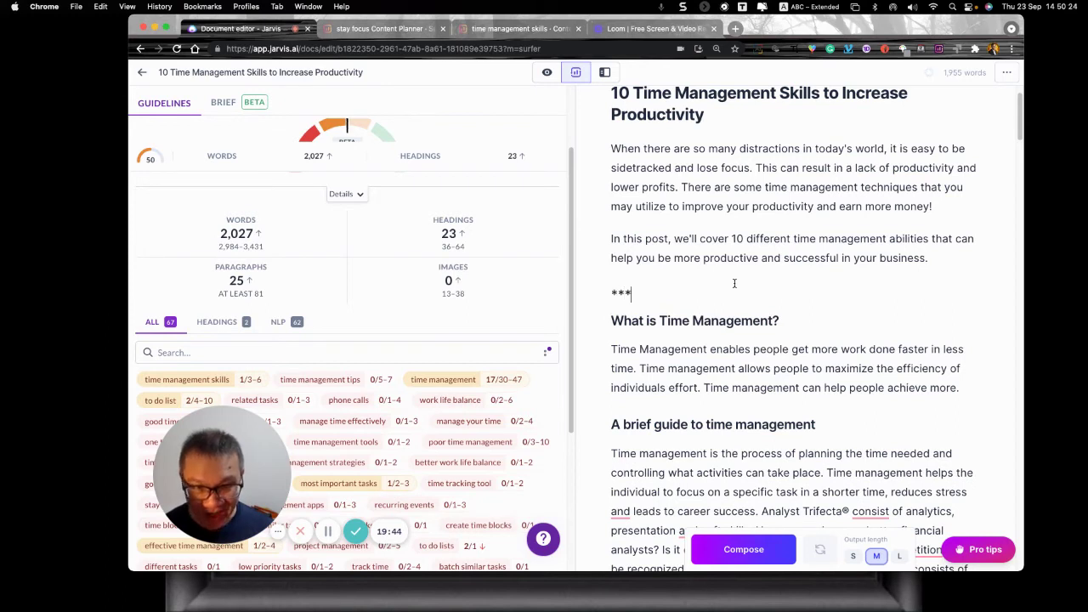
click(957, 389)
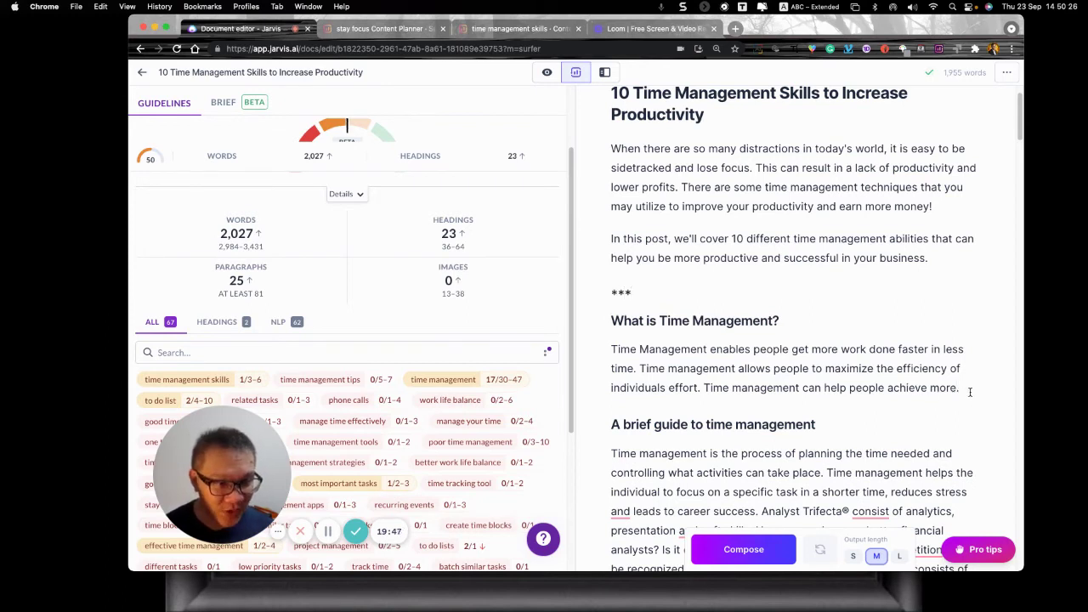
key(super+Return)
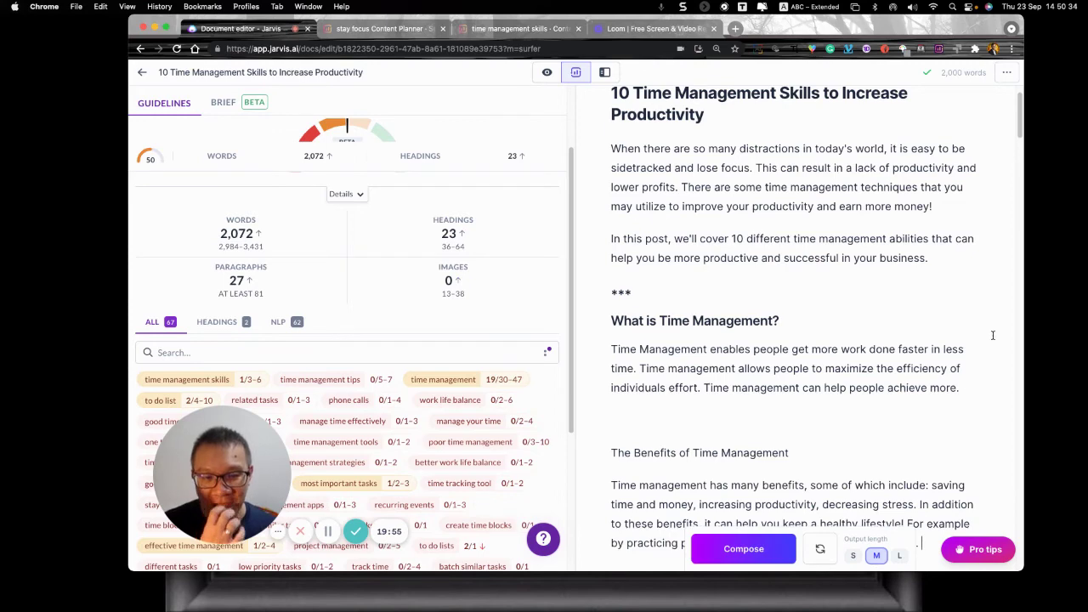
scroll(969, 387, down, 3)
drag(920, 388, 626, 281)
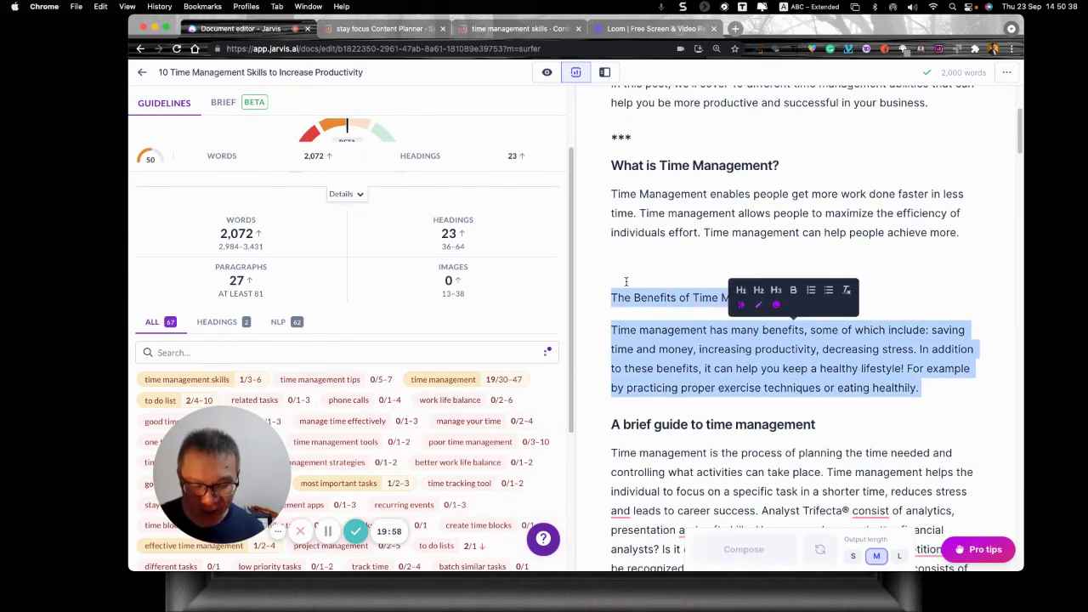
key(BackSpace)
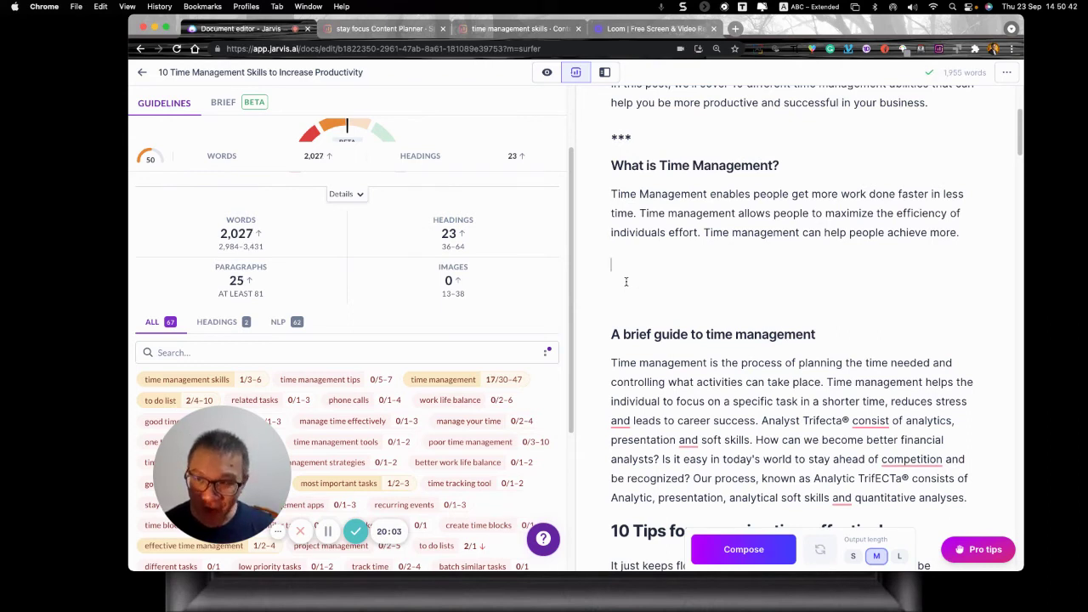
Step: Run the command 'Jarvix please explain what time management is' and let Jarvis compose twice
text(Jarvix)
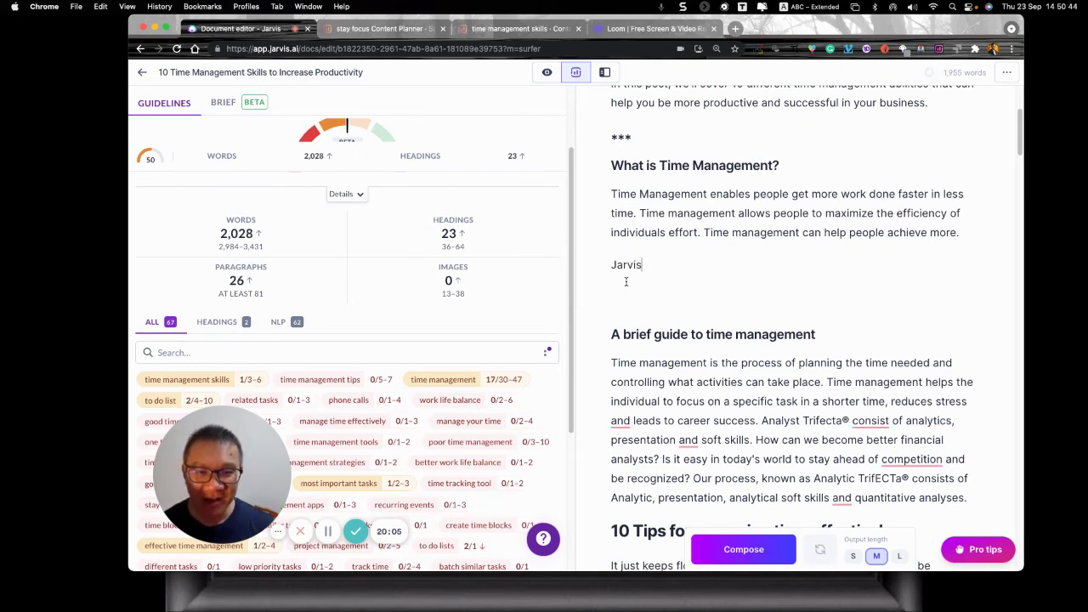
text( please explain what)
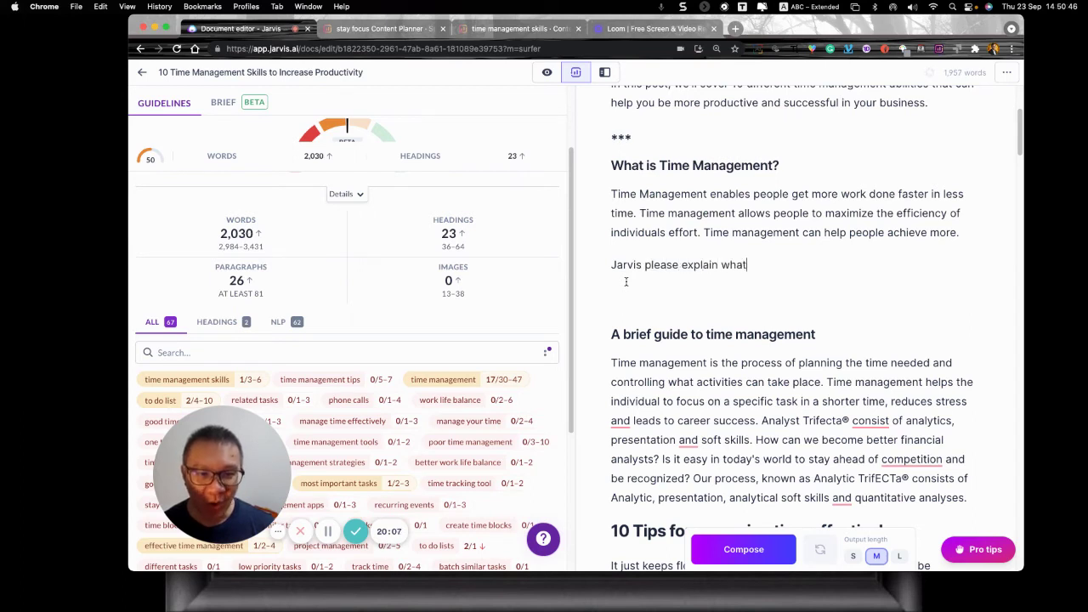
text( time management is)
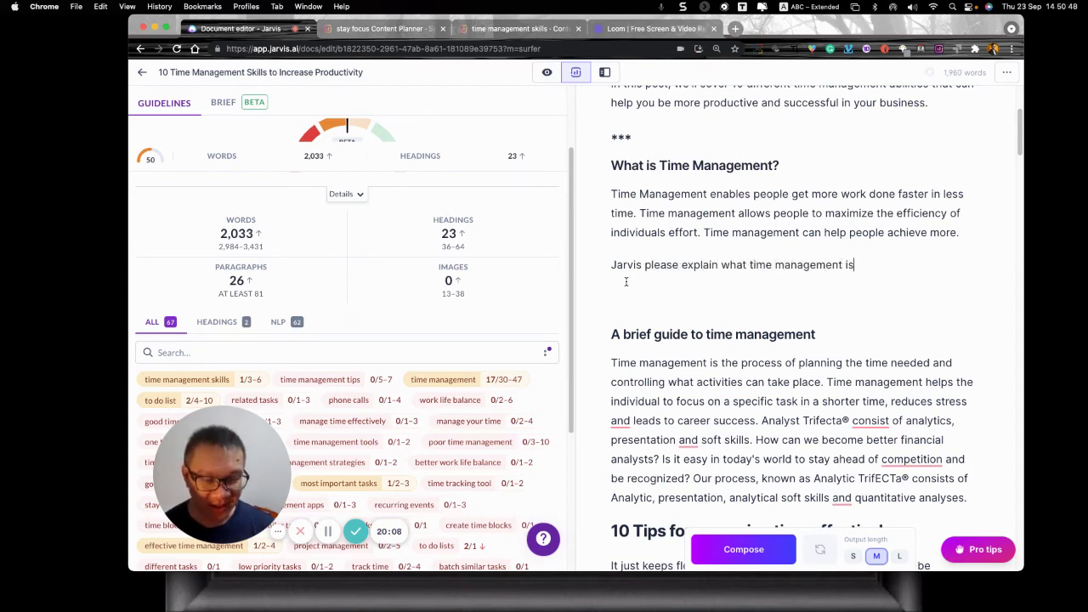
shift+click(614, 264)
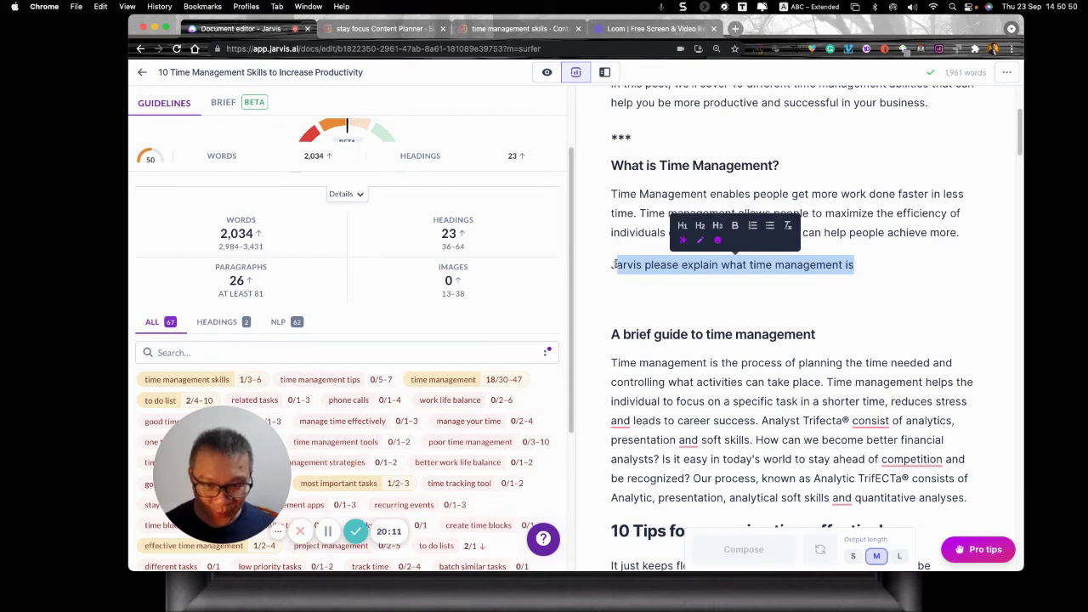
shift+click(611, 264)
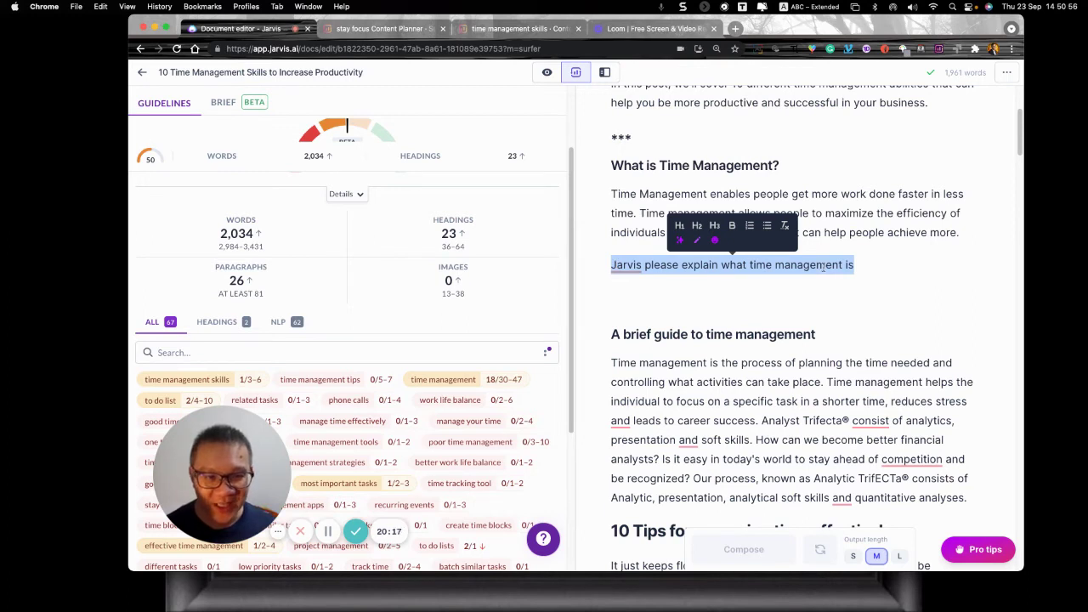
drag(854, 264, 610, 265)
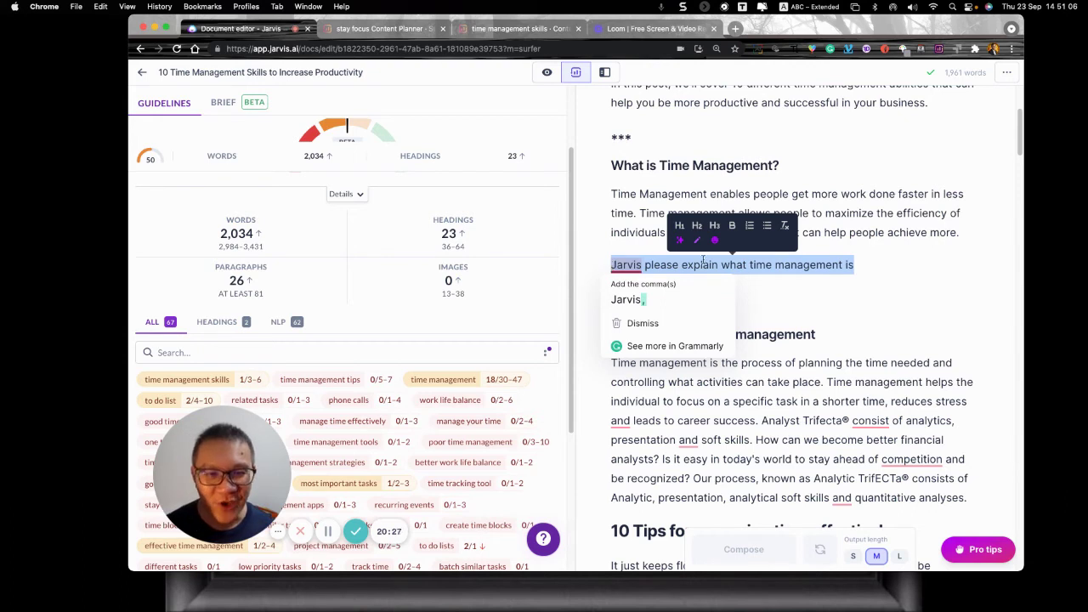
click(853, 266)
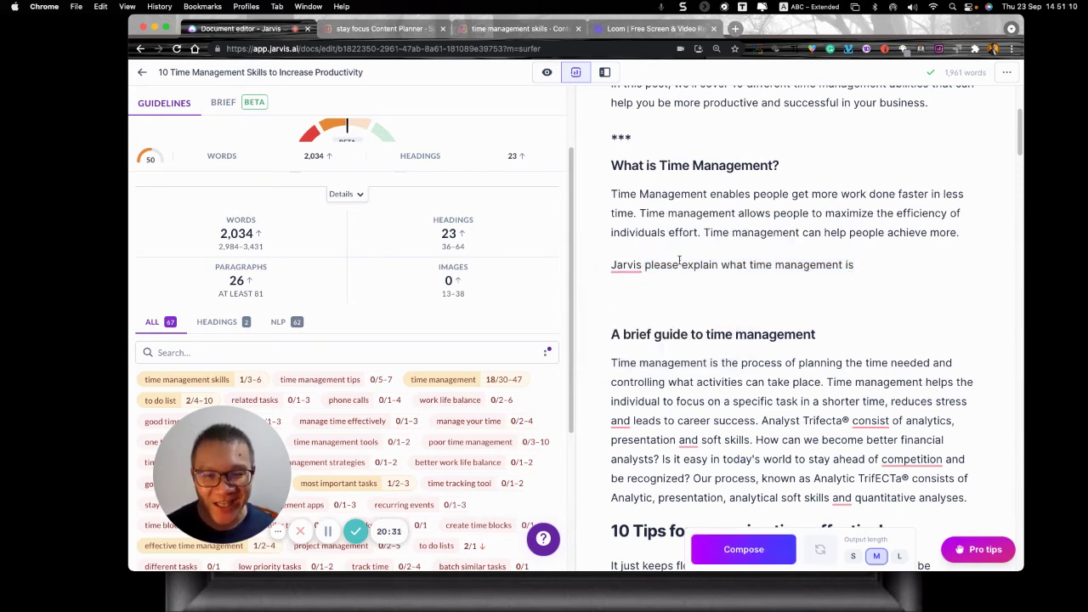
drag(863, 266, 605, 265)
key(super+Return)
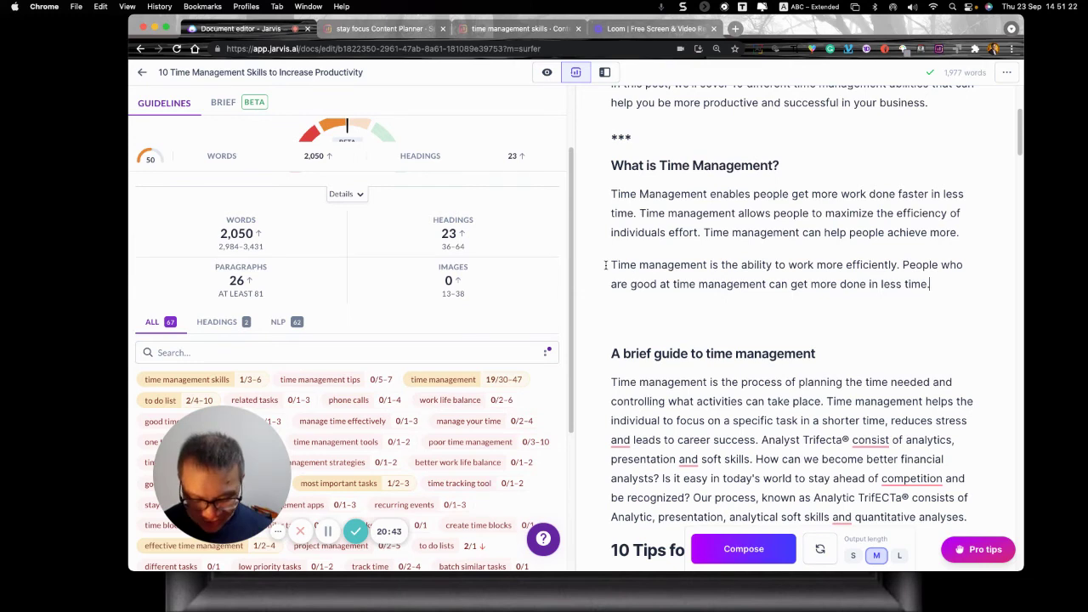
key(super+Return)
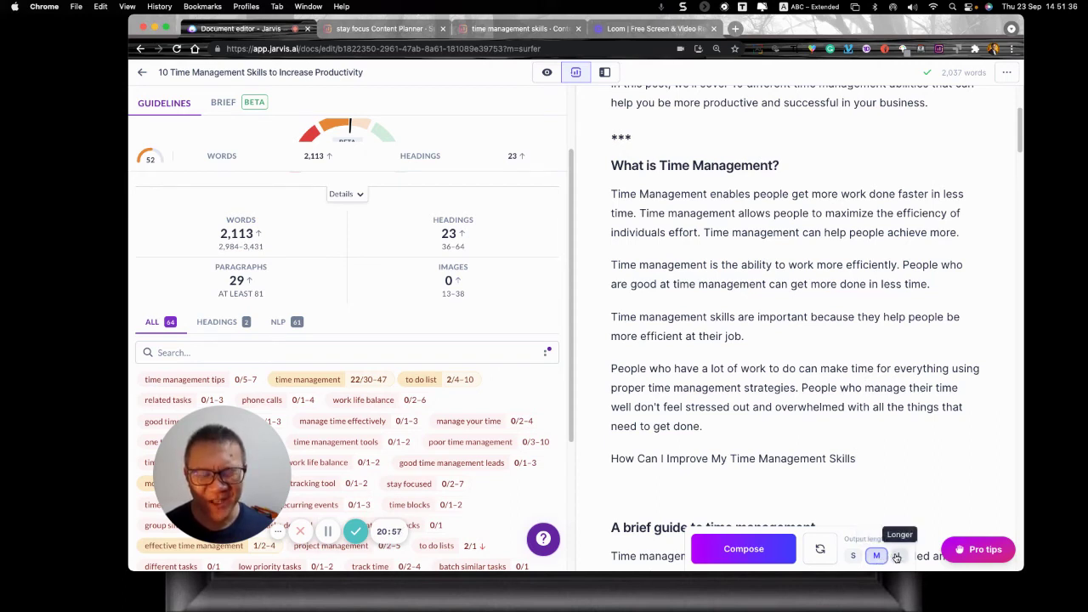
Step: Set output length to L, delete the last two generated paragraphs, and compose longer replacements
click(897, 556)
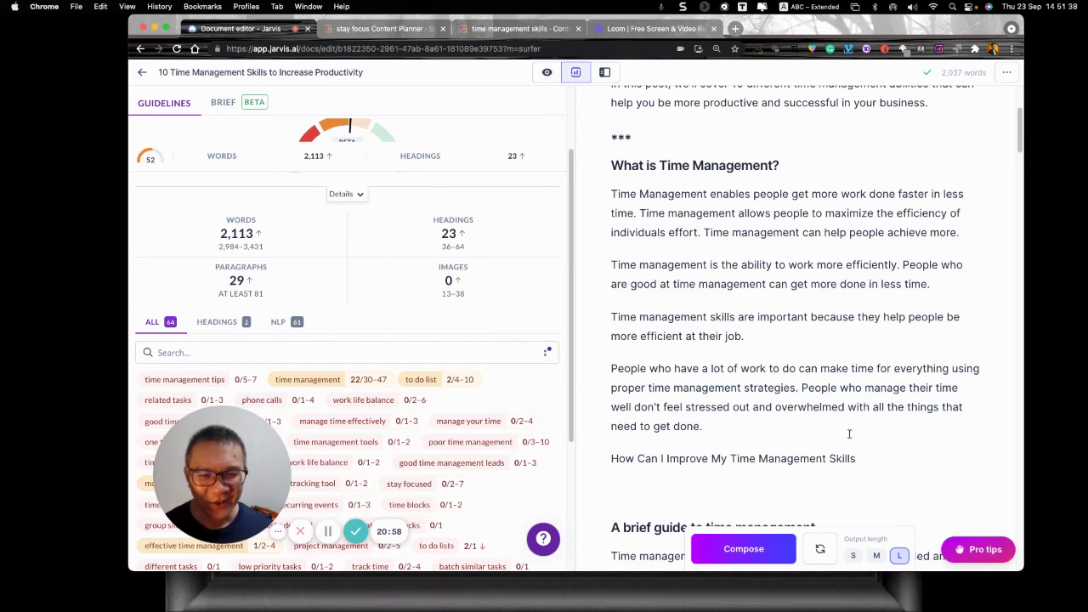
drag(847, 437, 751, 407)
shift+click(616, 308)
key(BackSpace)
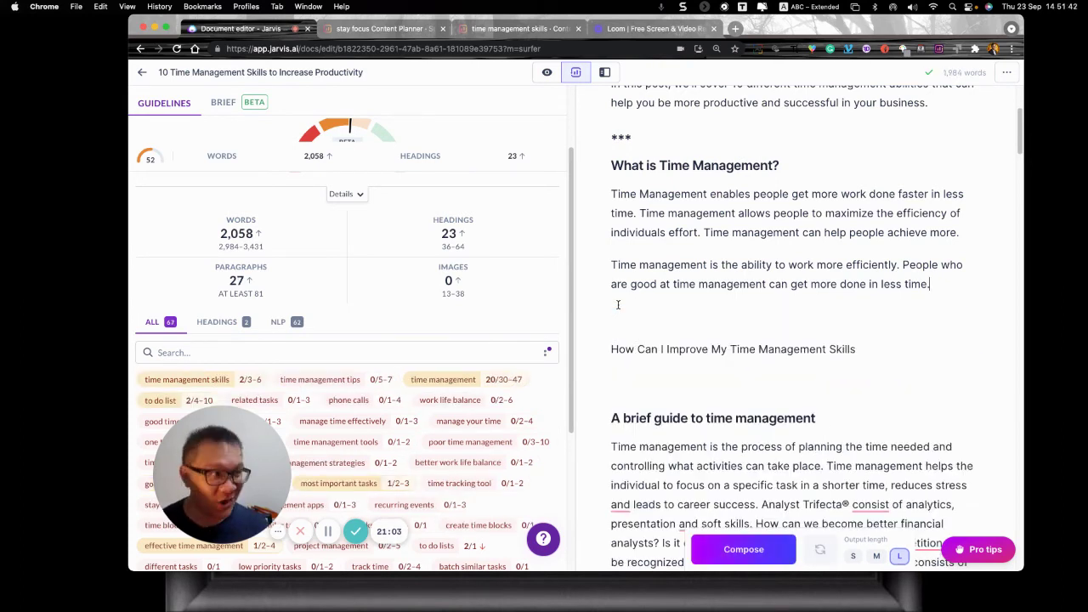
key(super+Return)
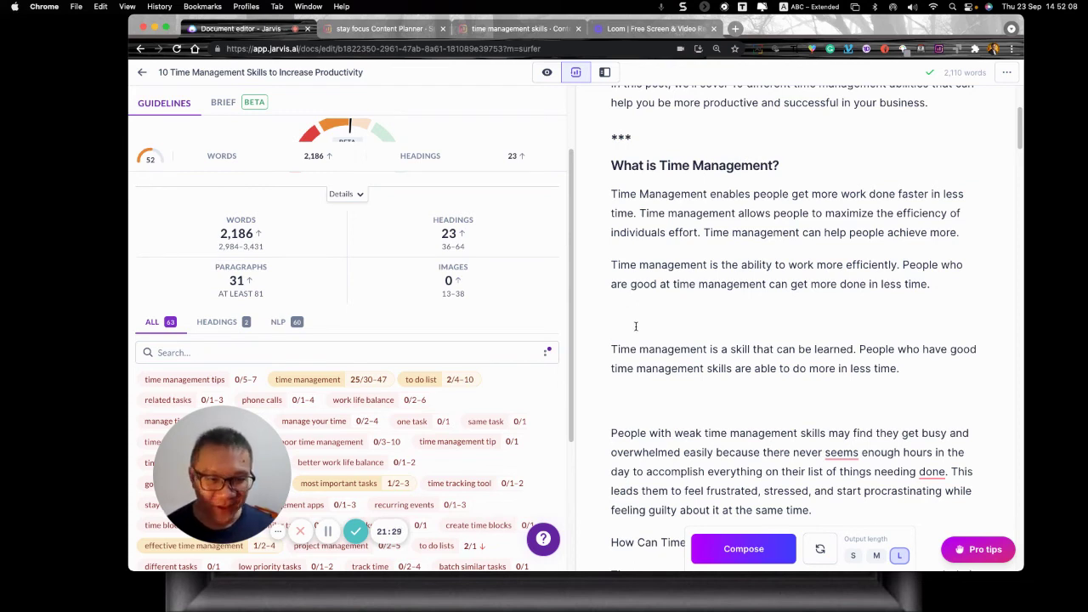
Step: Remove two empty lines and accept a rephrased 'People with weak…' paragraph starting 'People with poor time management…'
key(BackSpace)
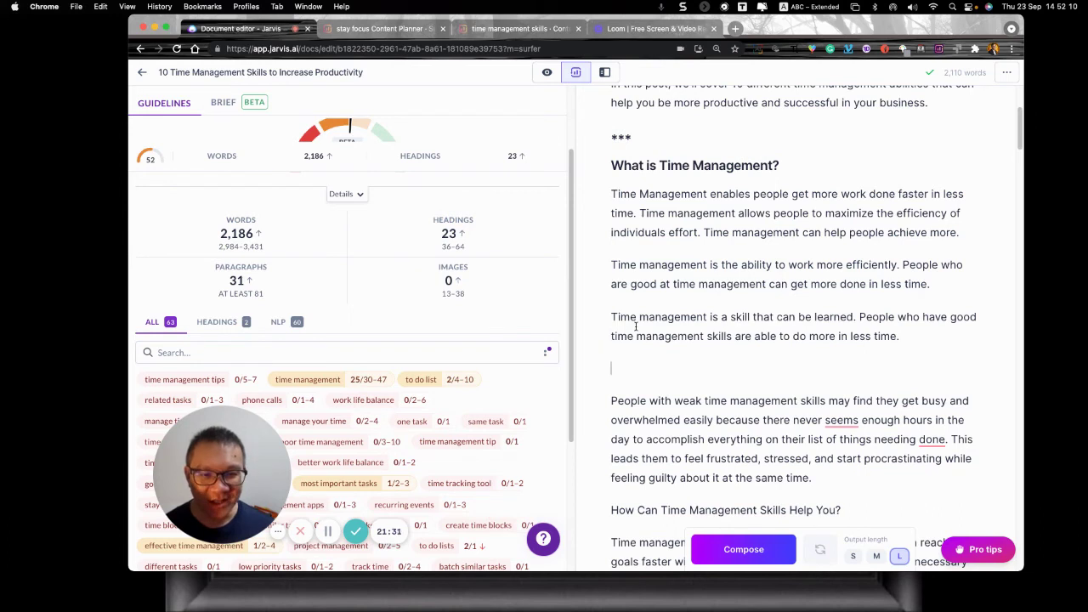
key(BackSpace)
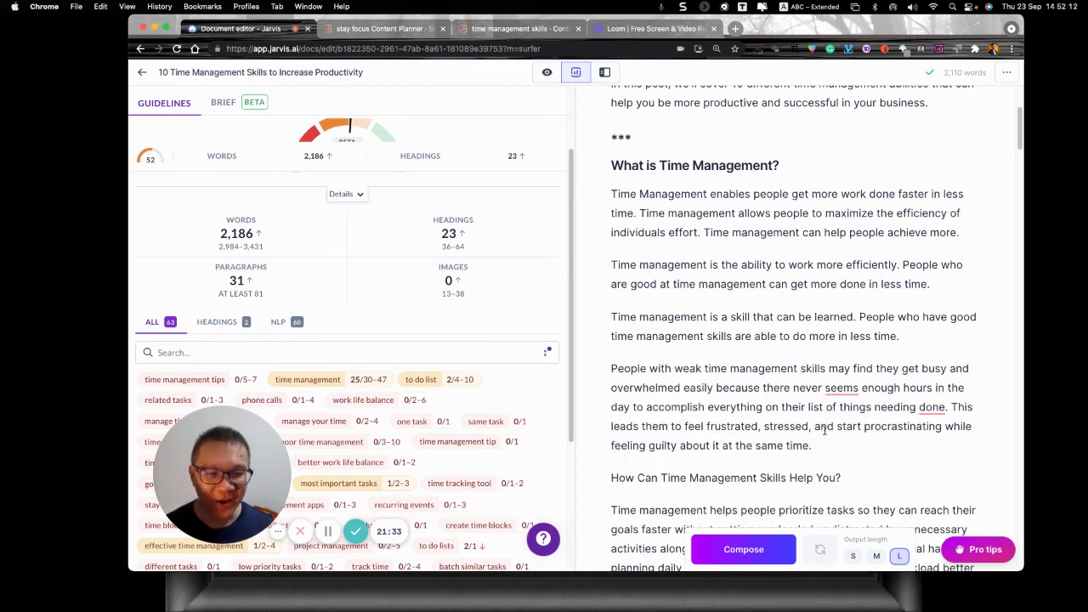
click(825, 443)
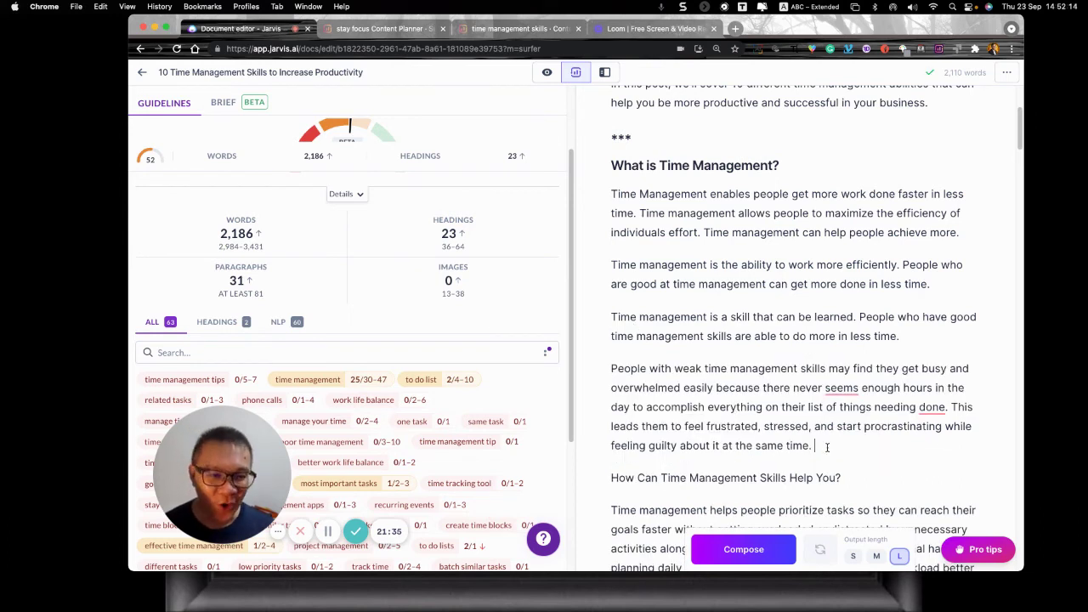
drag(827, 445, 611, 369)
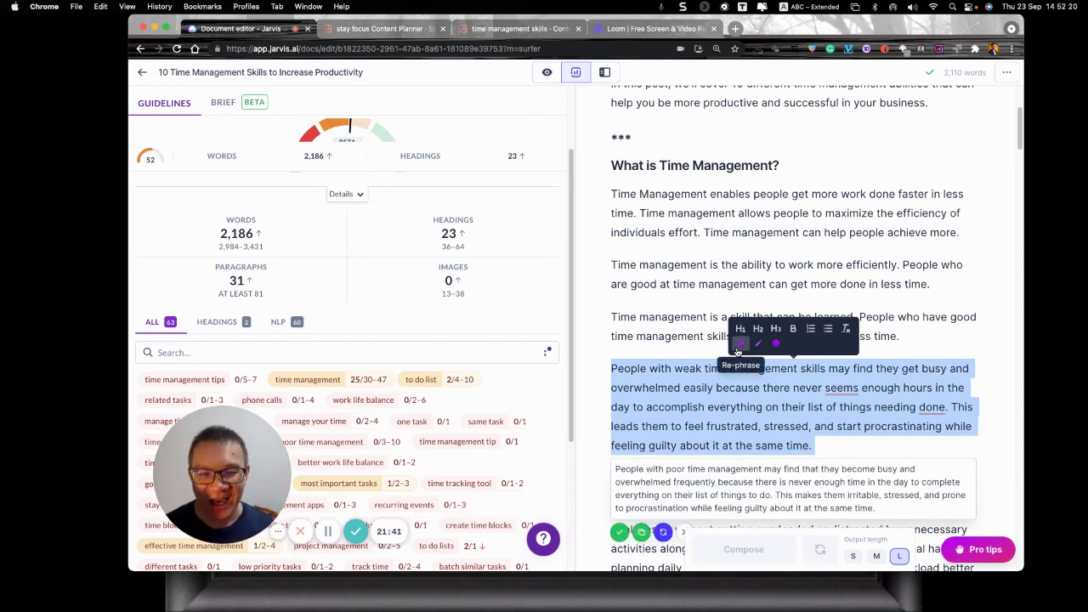
click(620, 532)
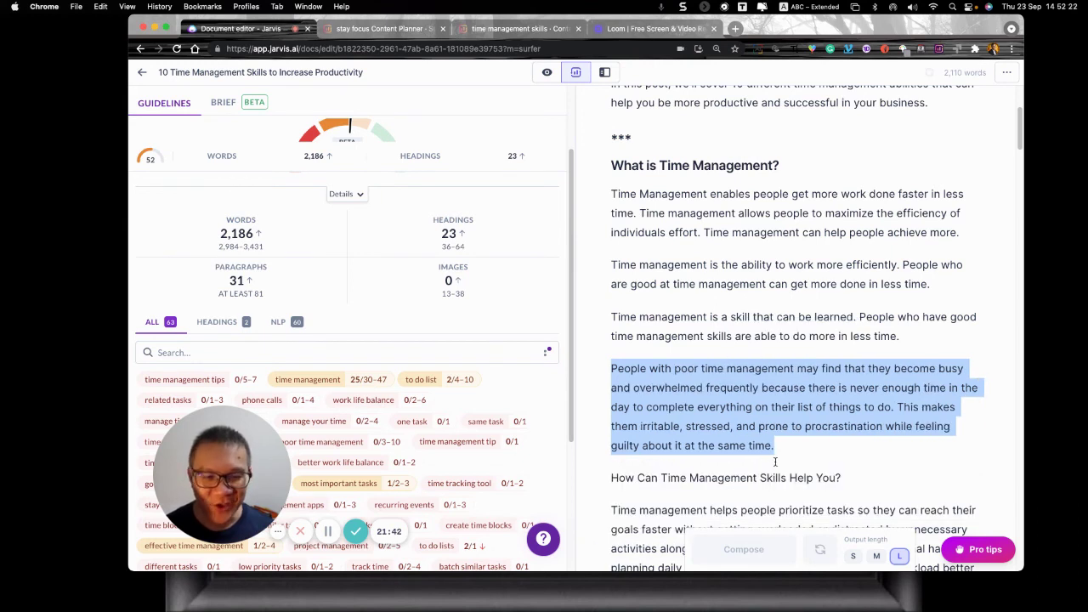
click(776, 460)
drag(774, 445, 756, 445)
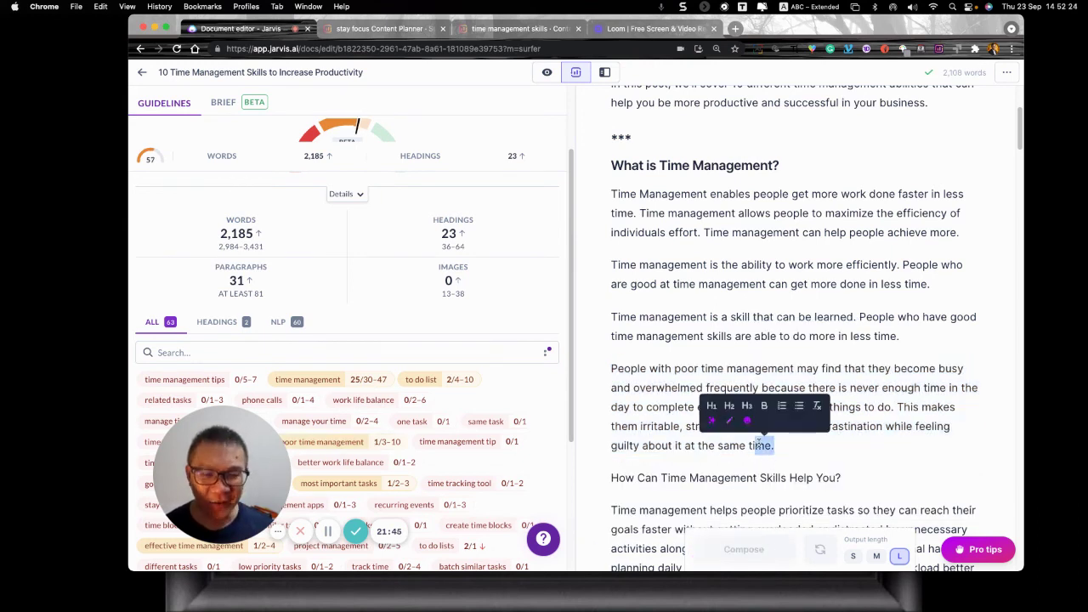